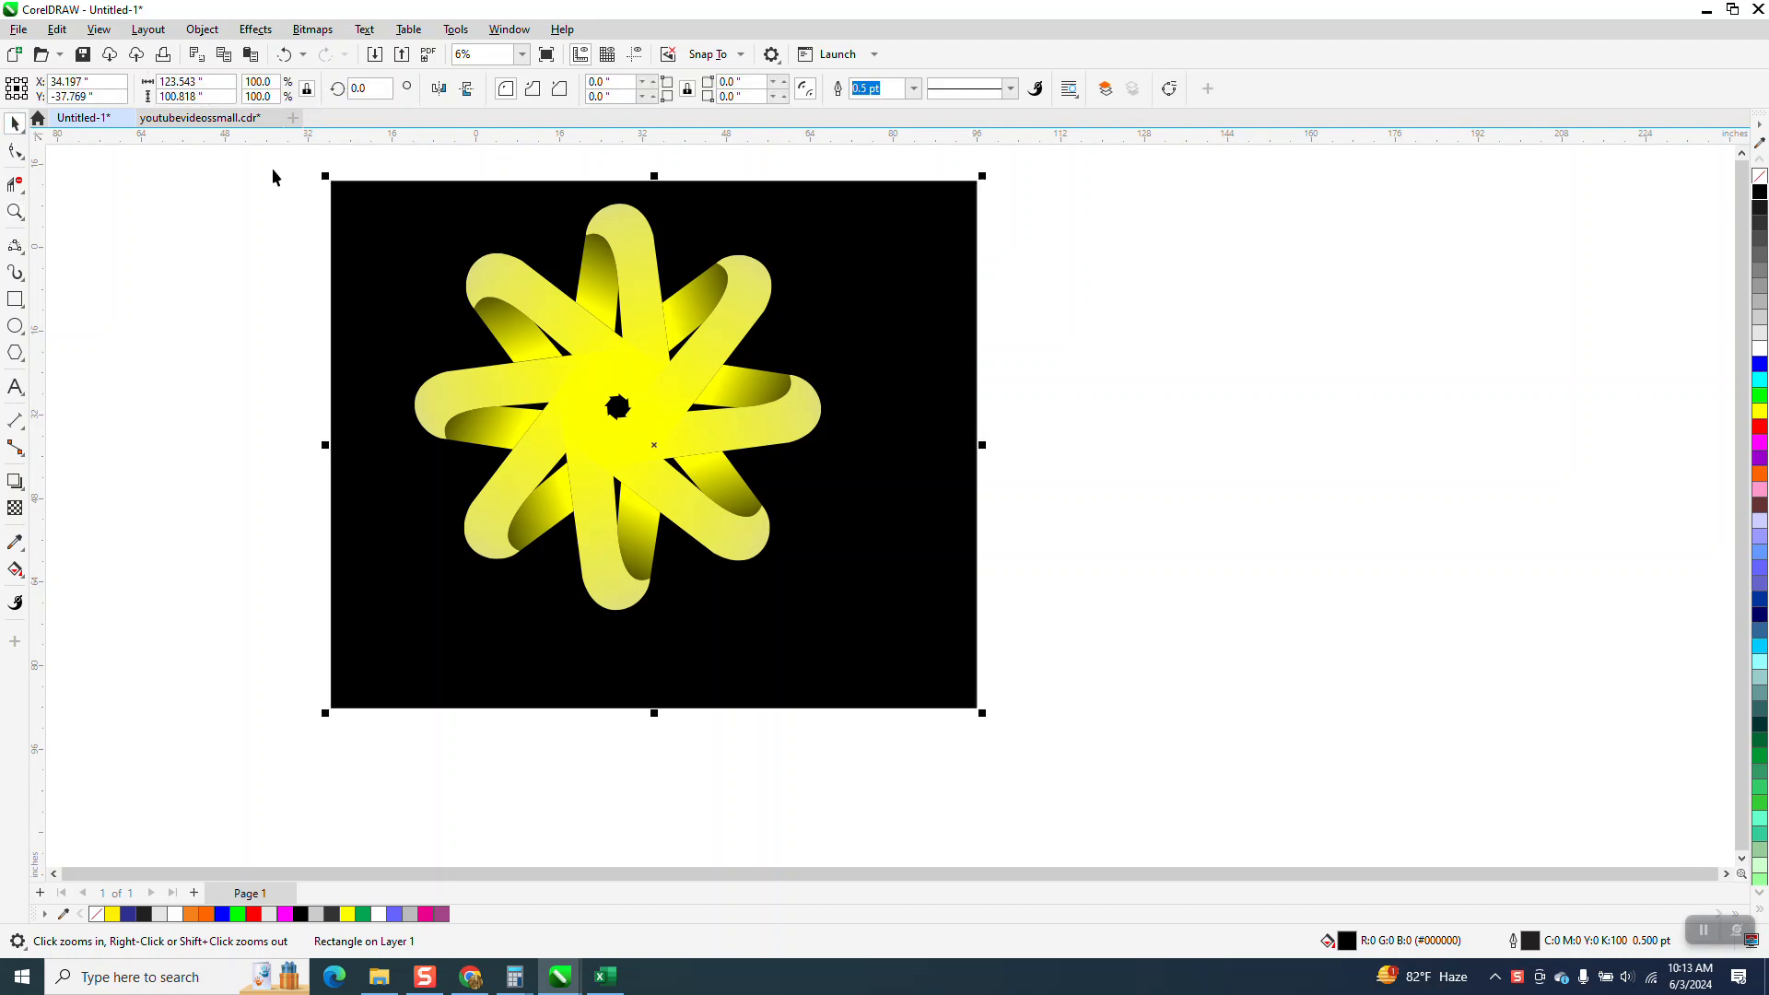
# - Move the yellow flower design off the black background to the empty area beside the page, and delete the black rectangle
pyautogui.moveTo(321, 184); pyautogui.dragTo(975, 650)
pyautogui.moveTo(651, 402); pyautogui.dragTo(1437, 414)
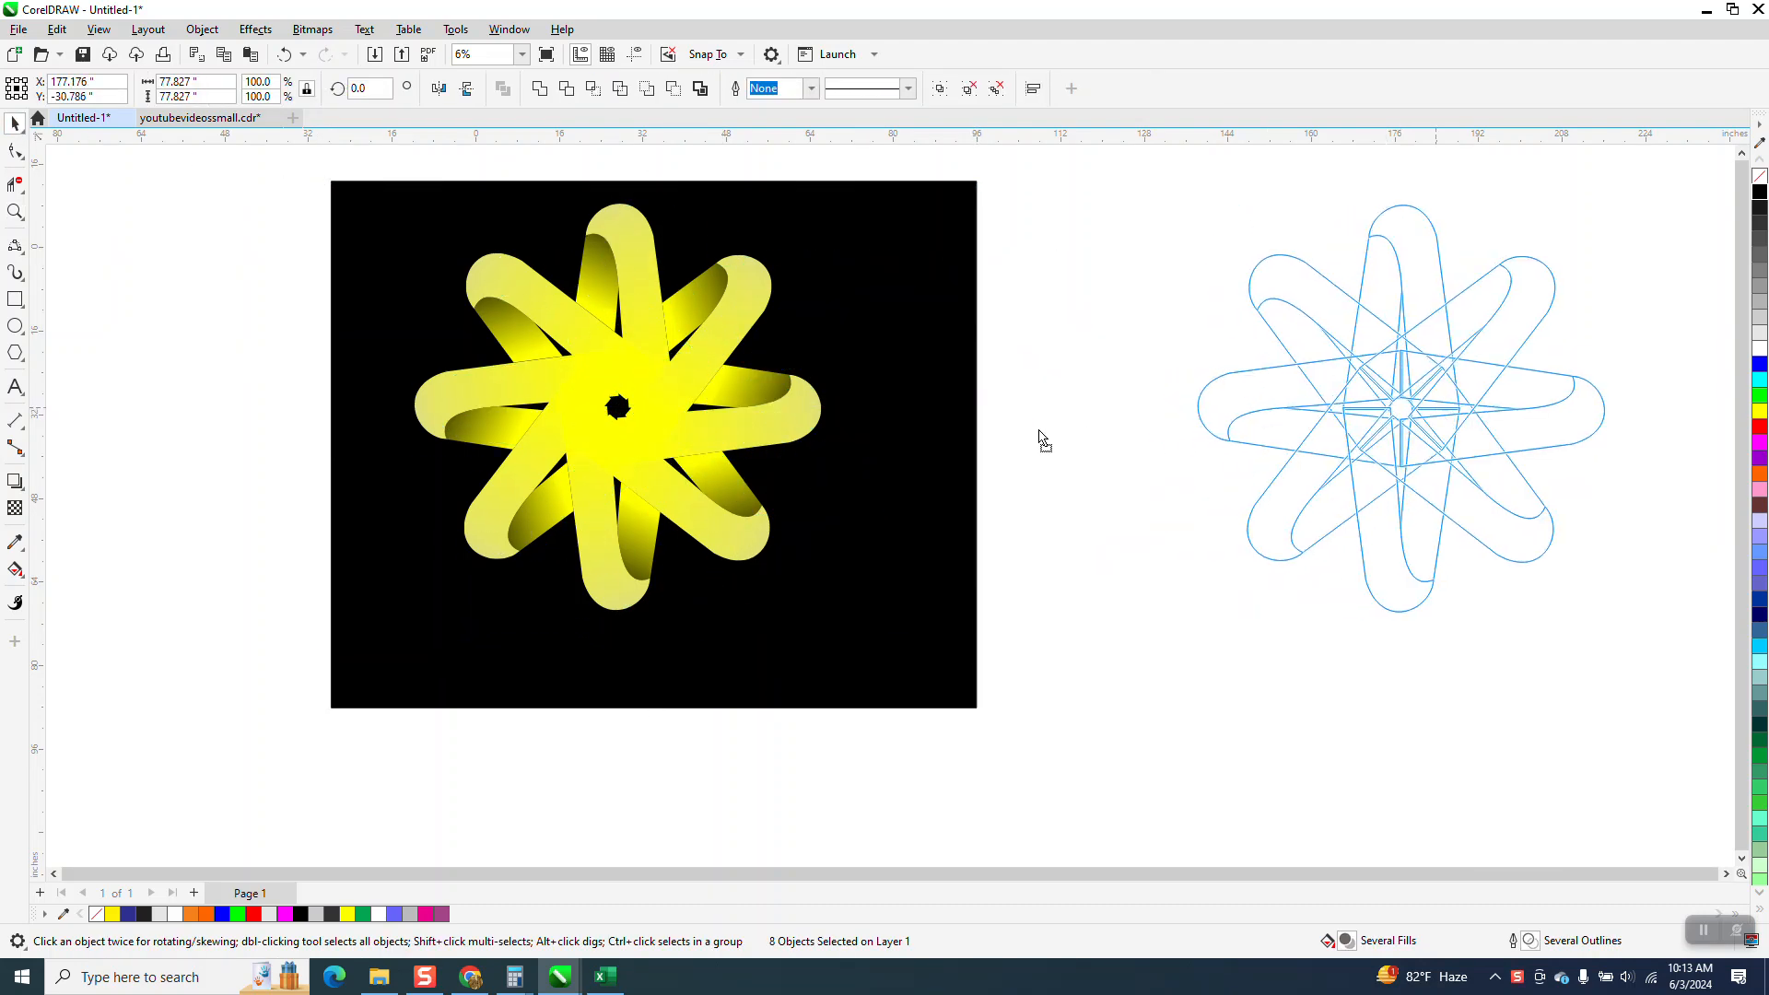
pyautogui.click(936, 411)
pyautogui.press('Delete')
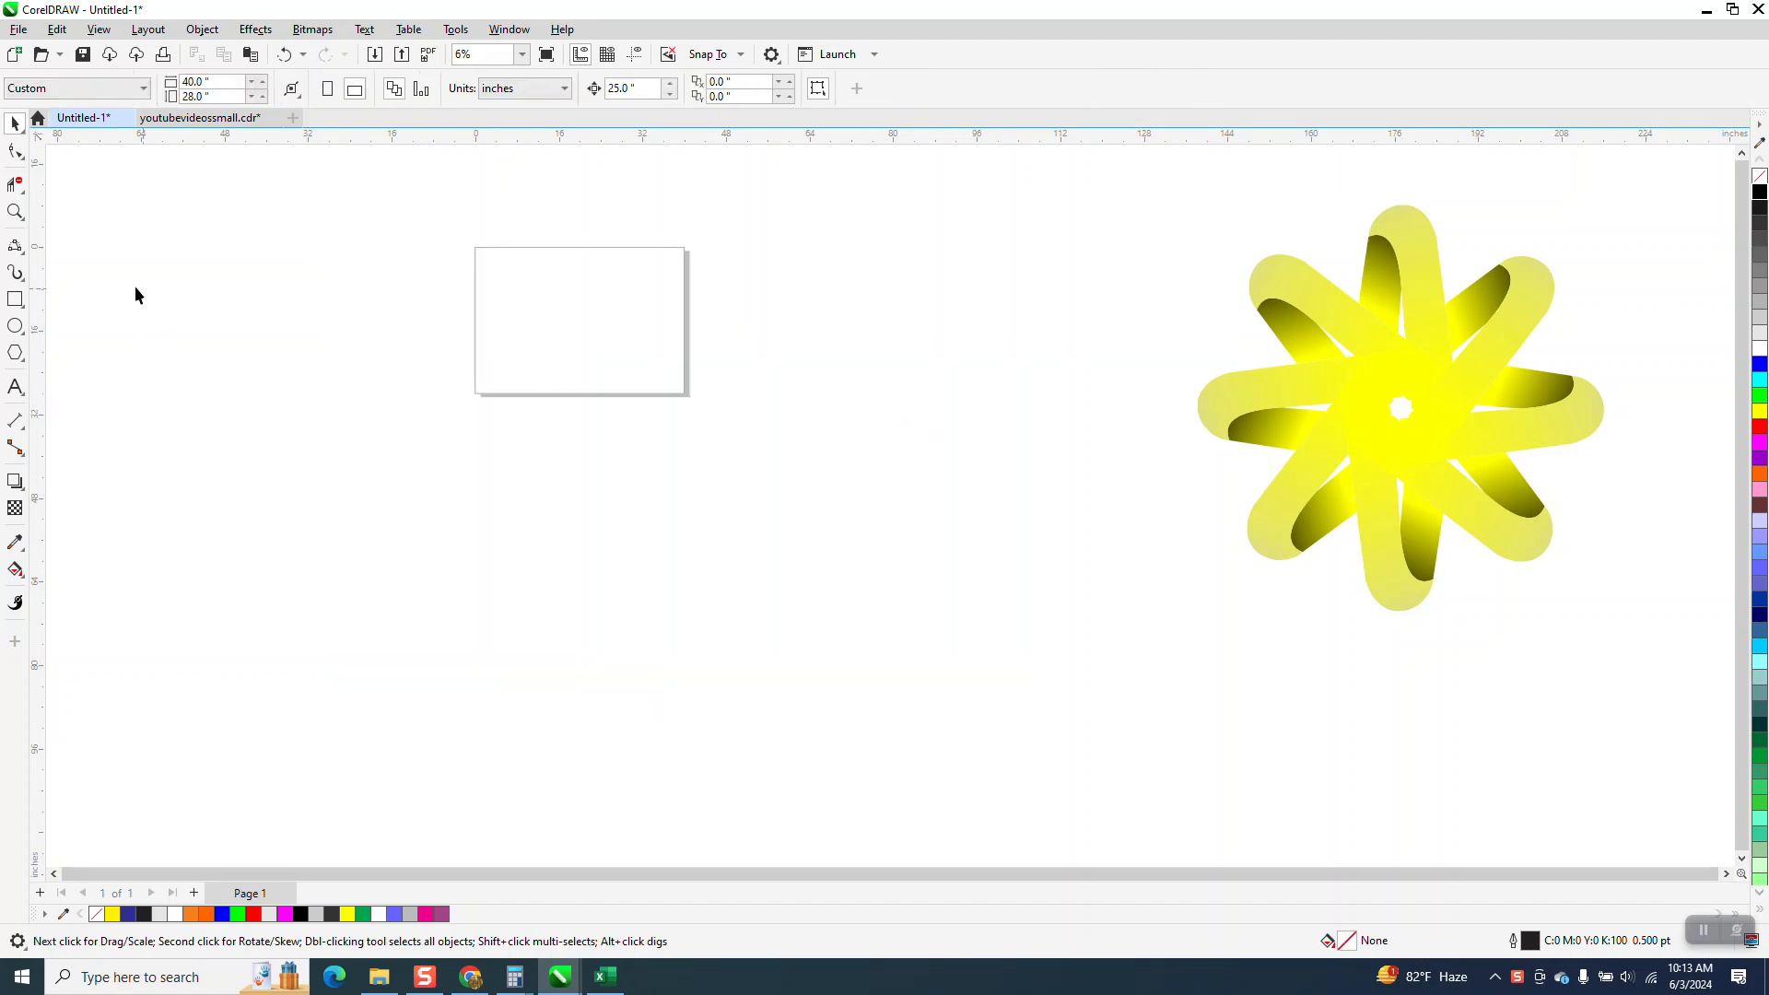
# - Add the letter V as artistic text on the page and mirror it vertically
pyautogui.click(15, 212)
pyautogui.moveTo(388, 218); pyautogui.dragTo(826, 467)
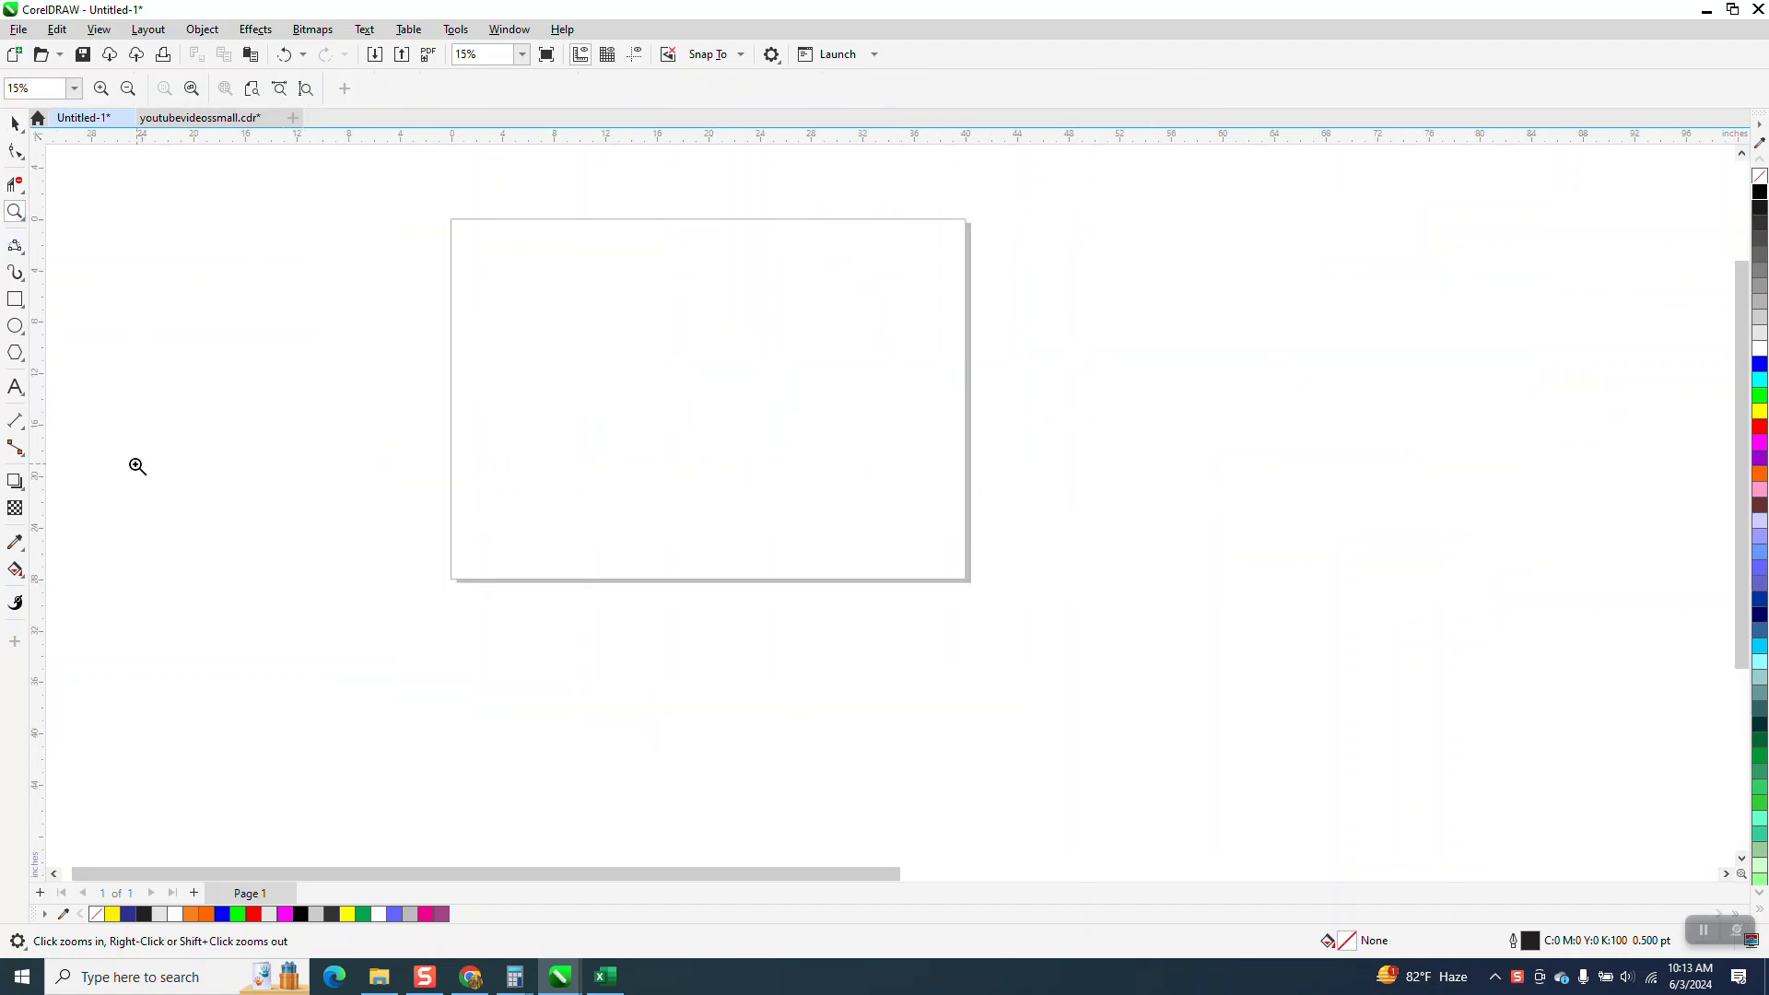
pyautogui.click(24, 394)
pyautogui.click(62, 387)
pyautogui.click(629, 413)
pyautogui.write('V')
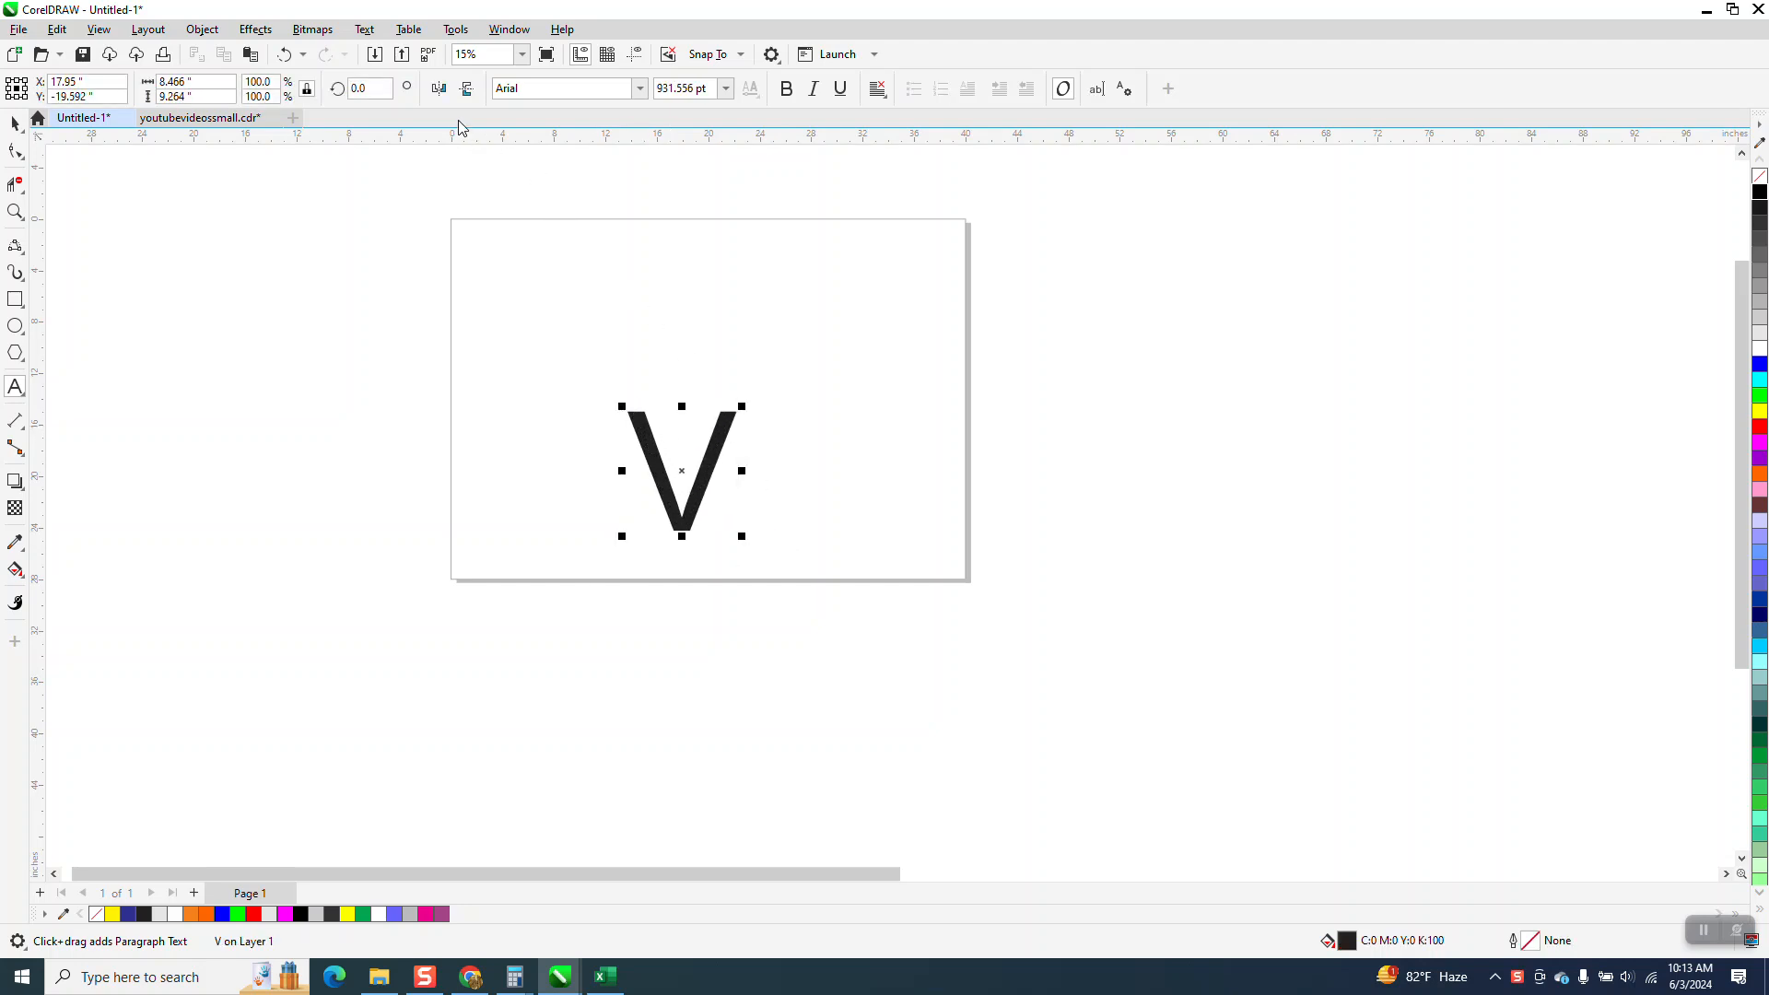
pyautogui.click(466, 88)
pyautogui.click(15, 122)
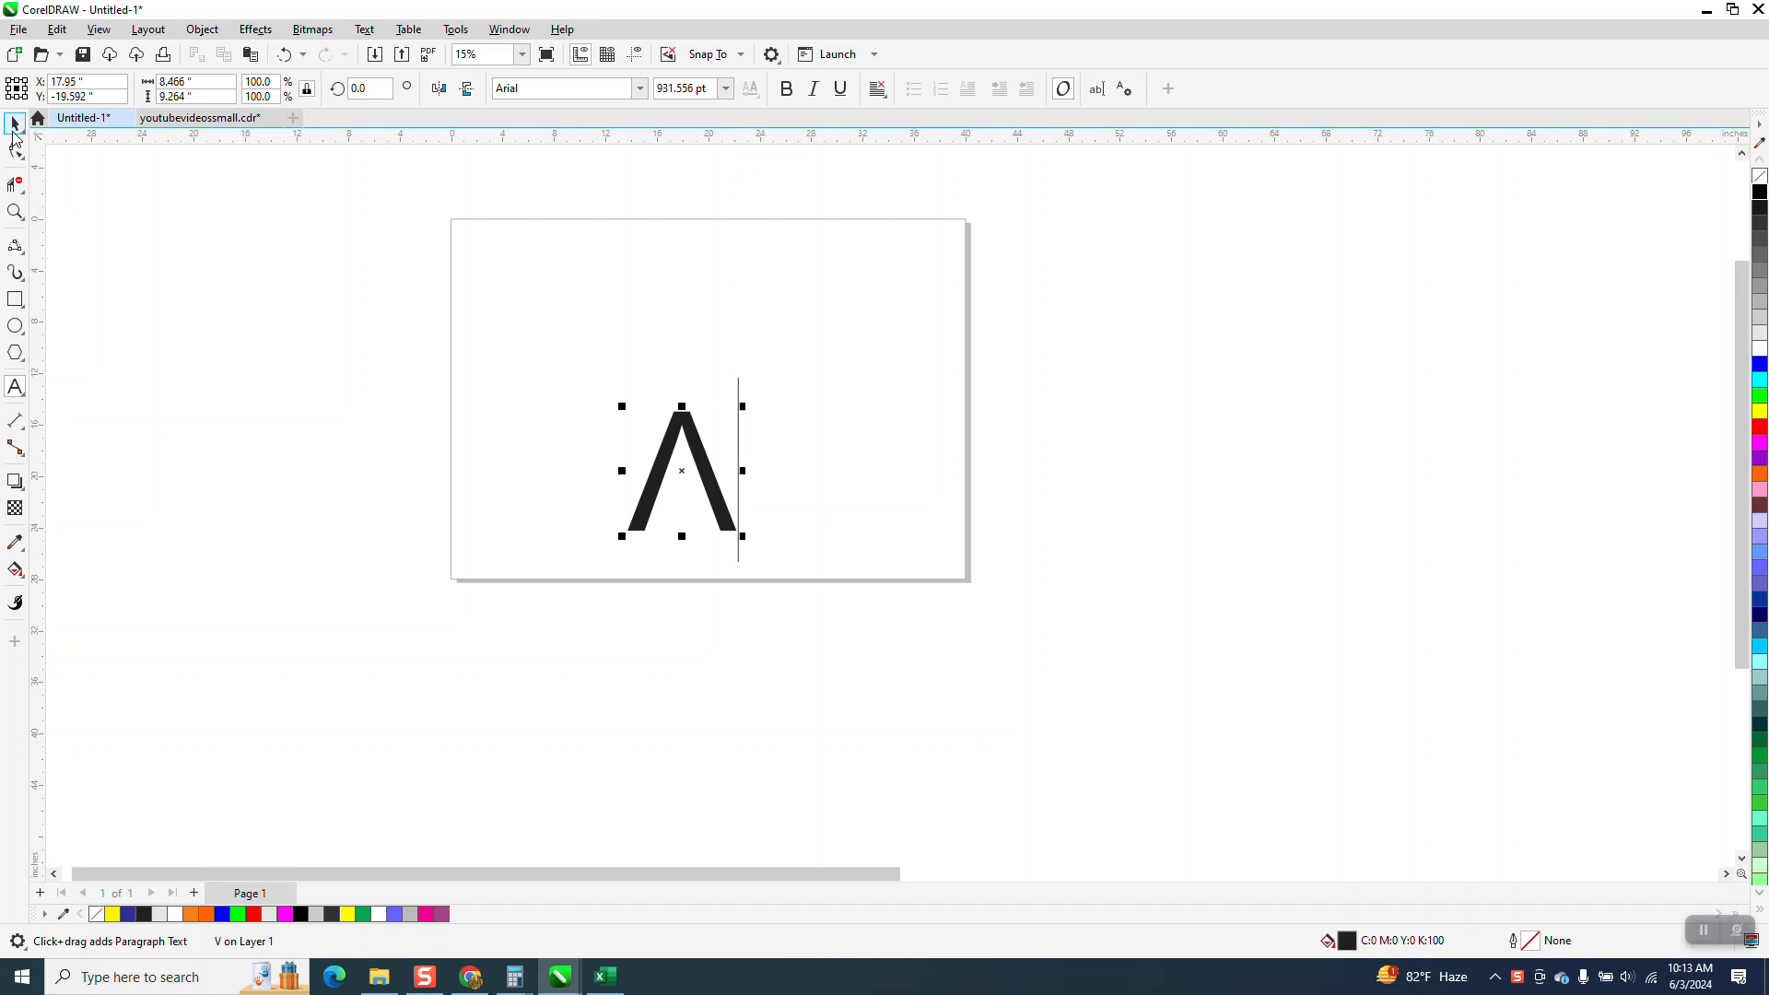
# - Move the inverted V higher on the page and set its font to Bebas Neue Bold
pyautogui.moveTo(684, 448); pyautogui.dragTo(692, 371)
pyautogui.click(642, 92)
pyautogui.click(639, 89)
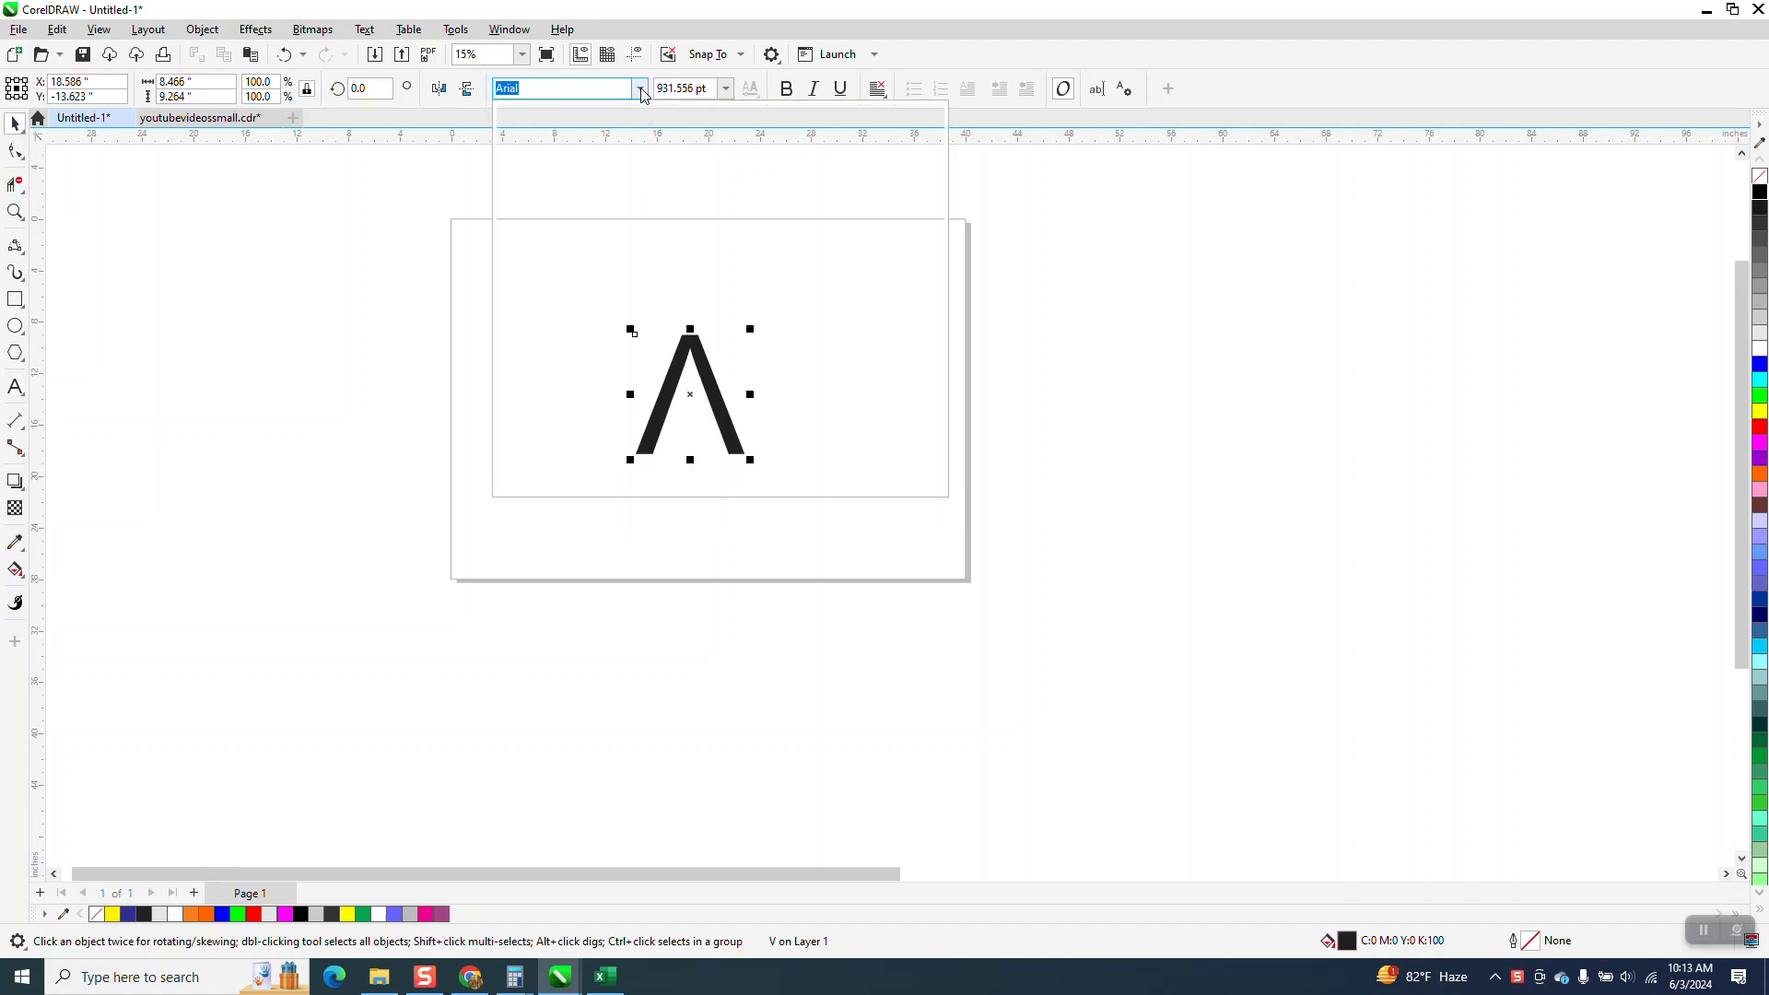
pyautogui.click(603, 145)
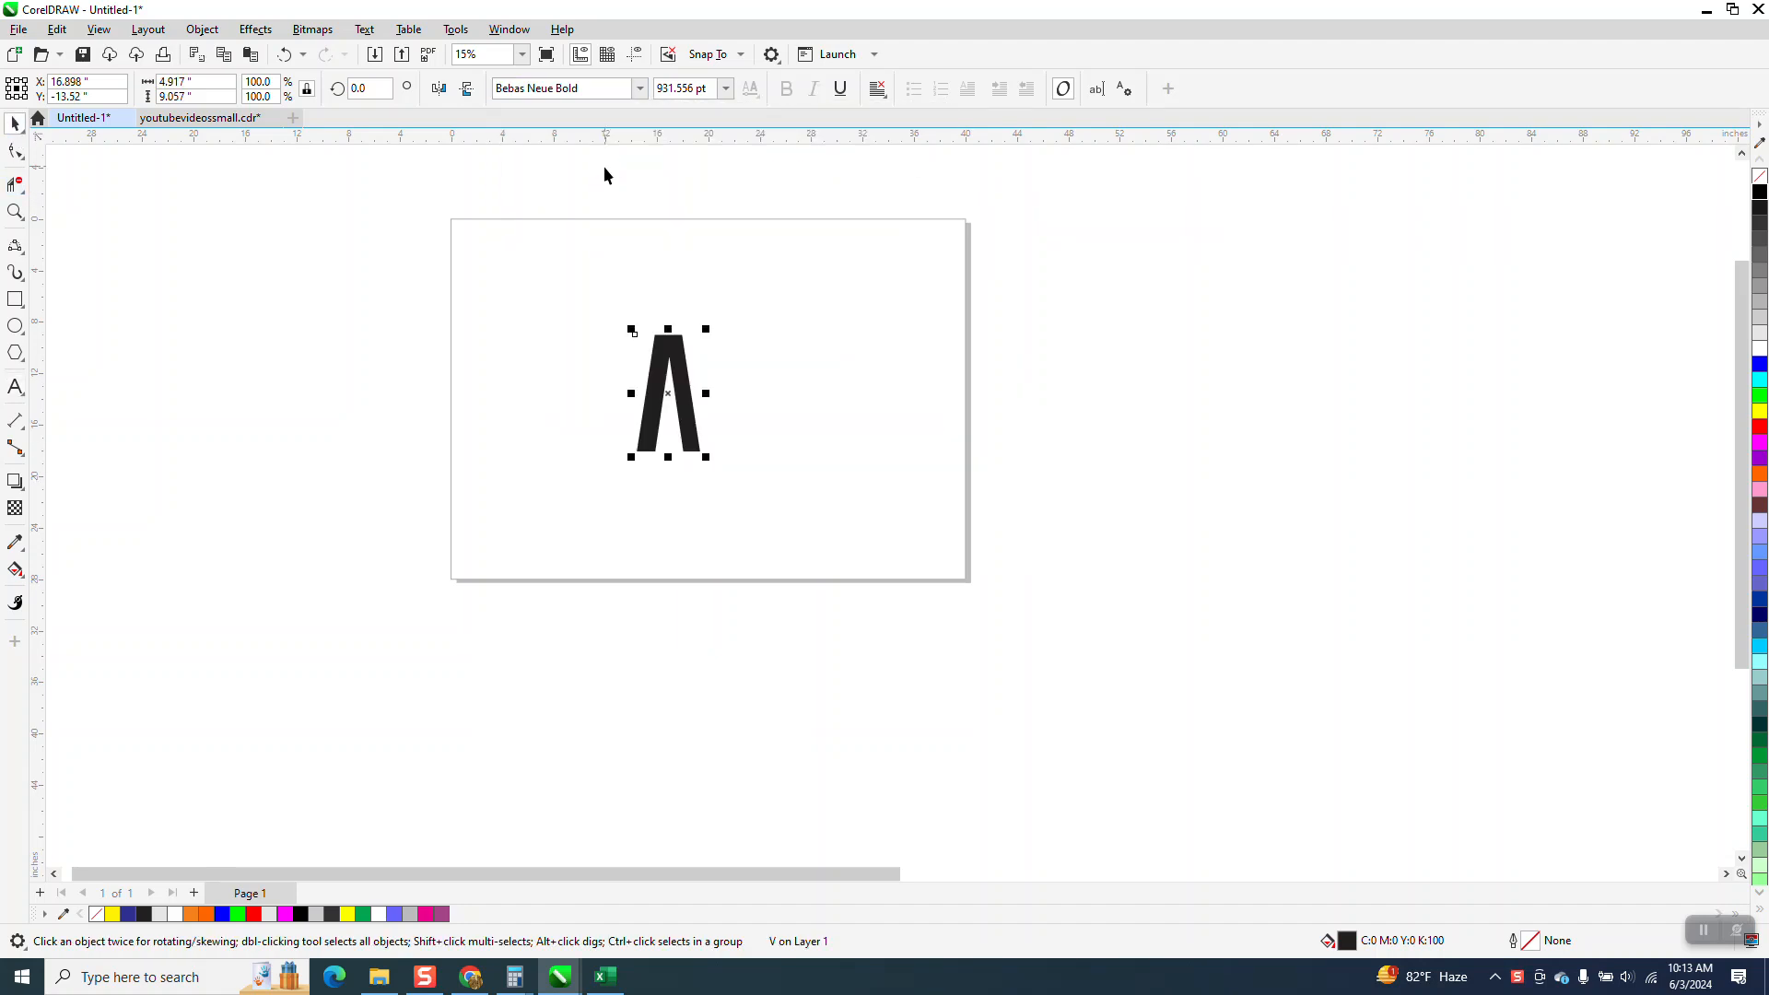
# - Remove the inverted V's fill and give it a thin black outline
pyautogui.click(15, 212)
pyautogui.moveTo(606, 309); pyautogui.dragTo(929, 514)
pyautogui.click(14, 123)
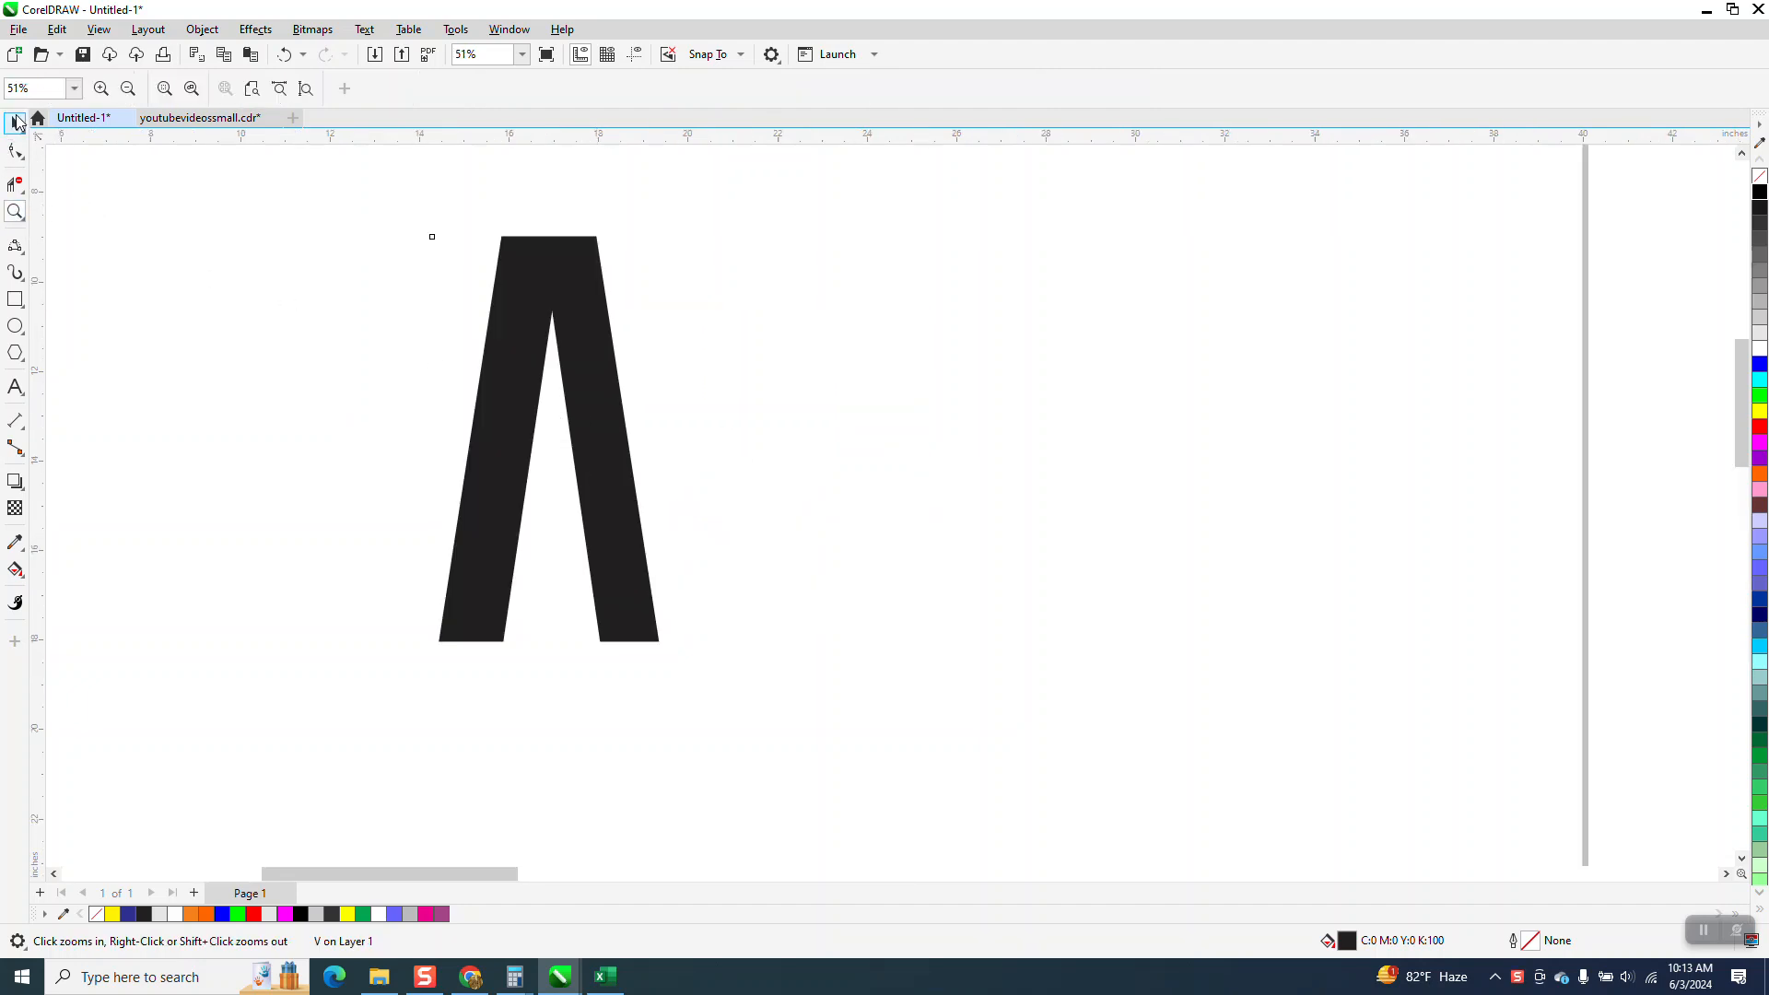
pyautogui.click(1760, 175)
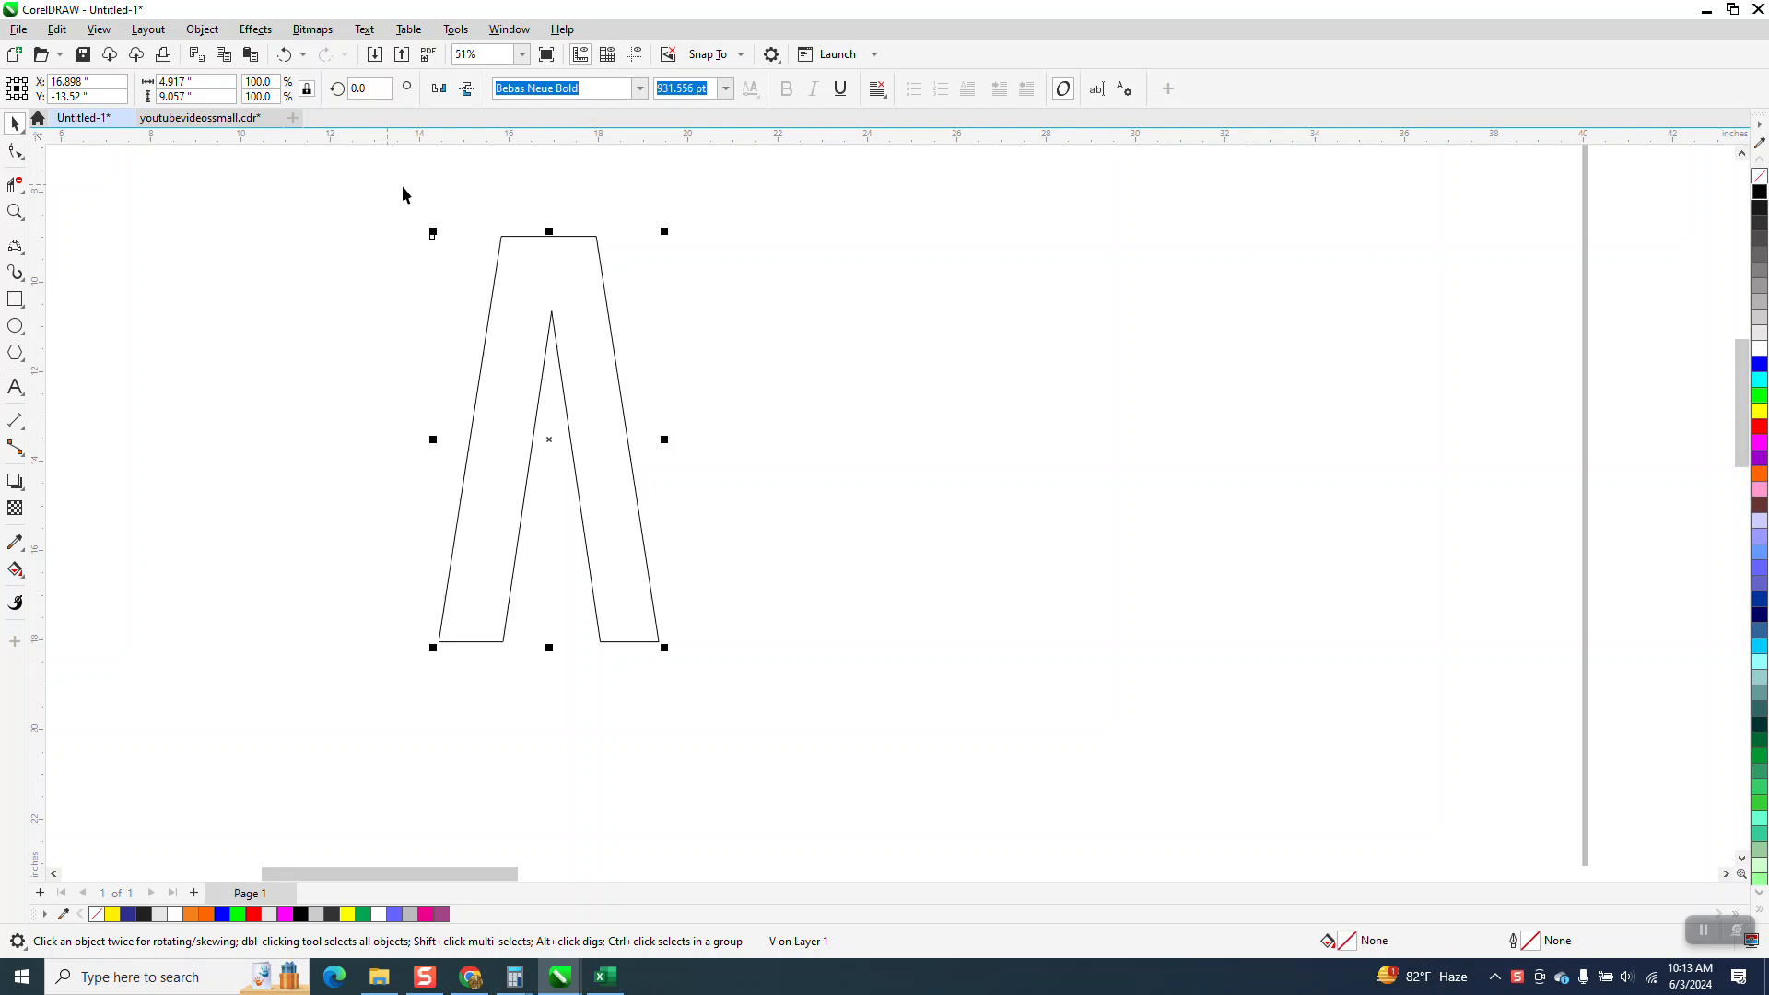
# - Convert the outlined letter to curves and centre it on the page
pyautogui.click(207, 30)
pyautogui.click(292, 505)
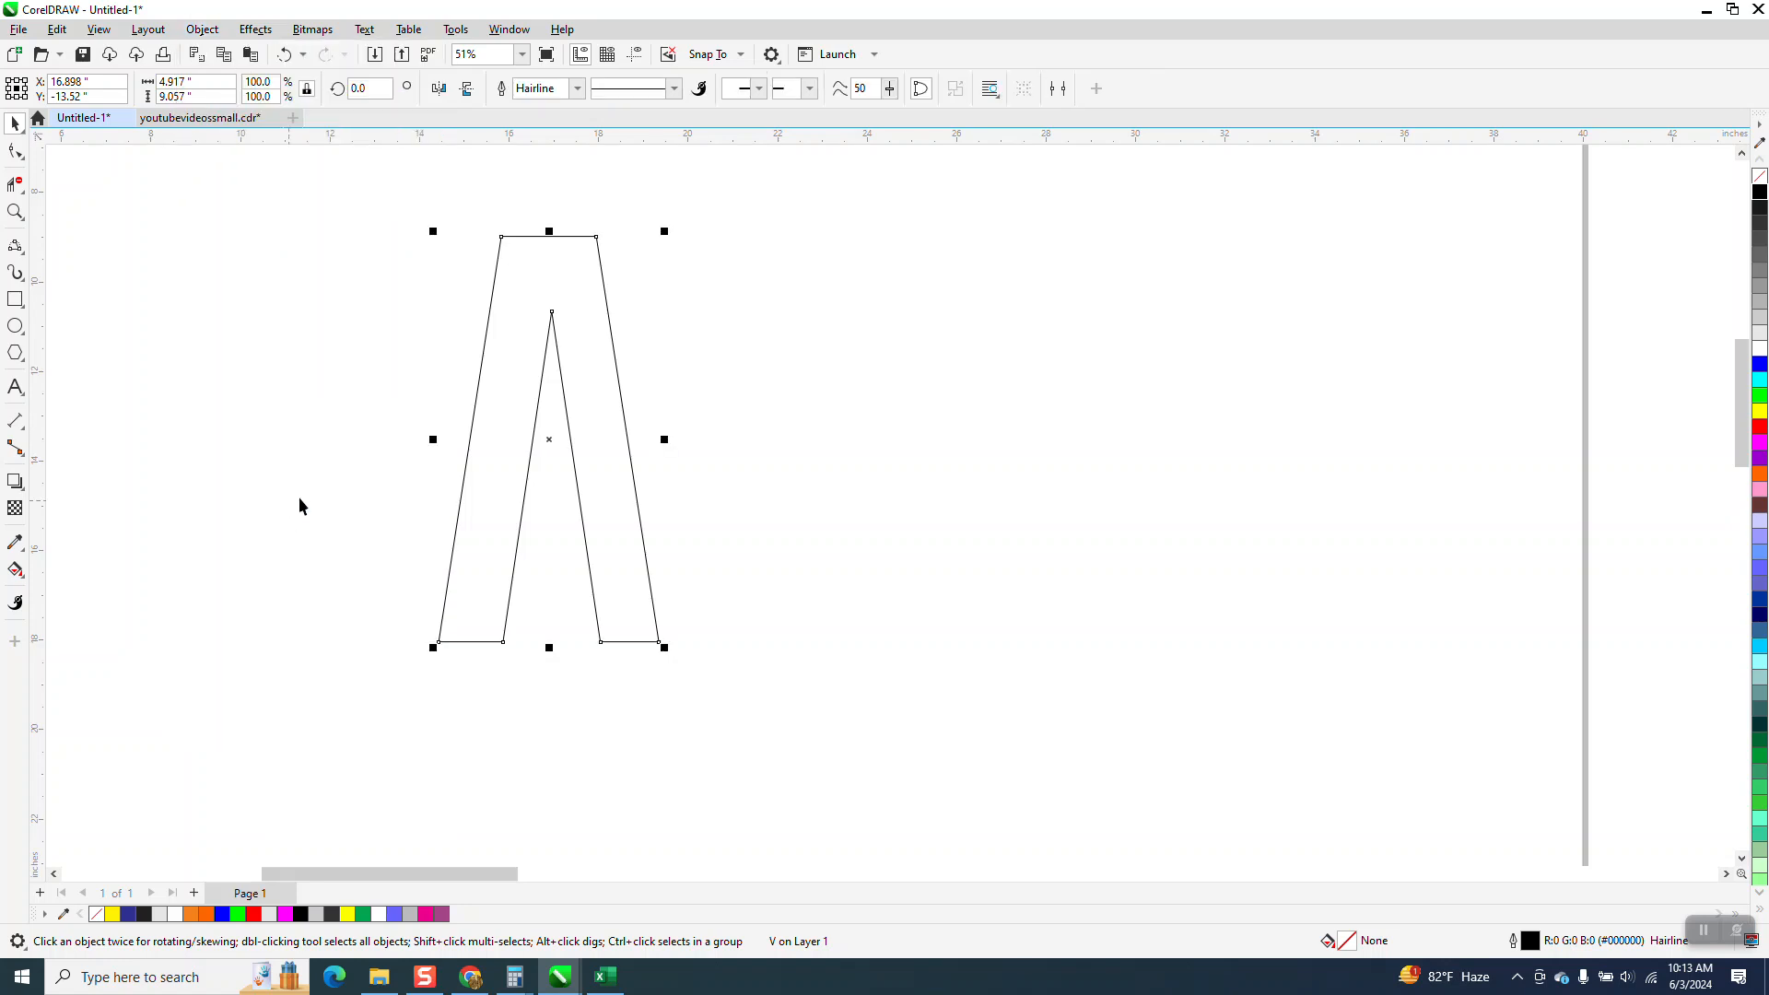
pyautogui.scroll(-3, 644, 478)
pyautogui.moveTo(660, 478); pyautogui.dragTo(715, 486)
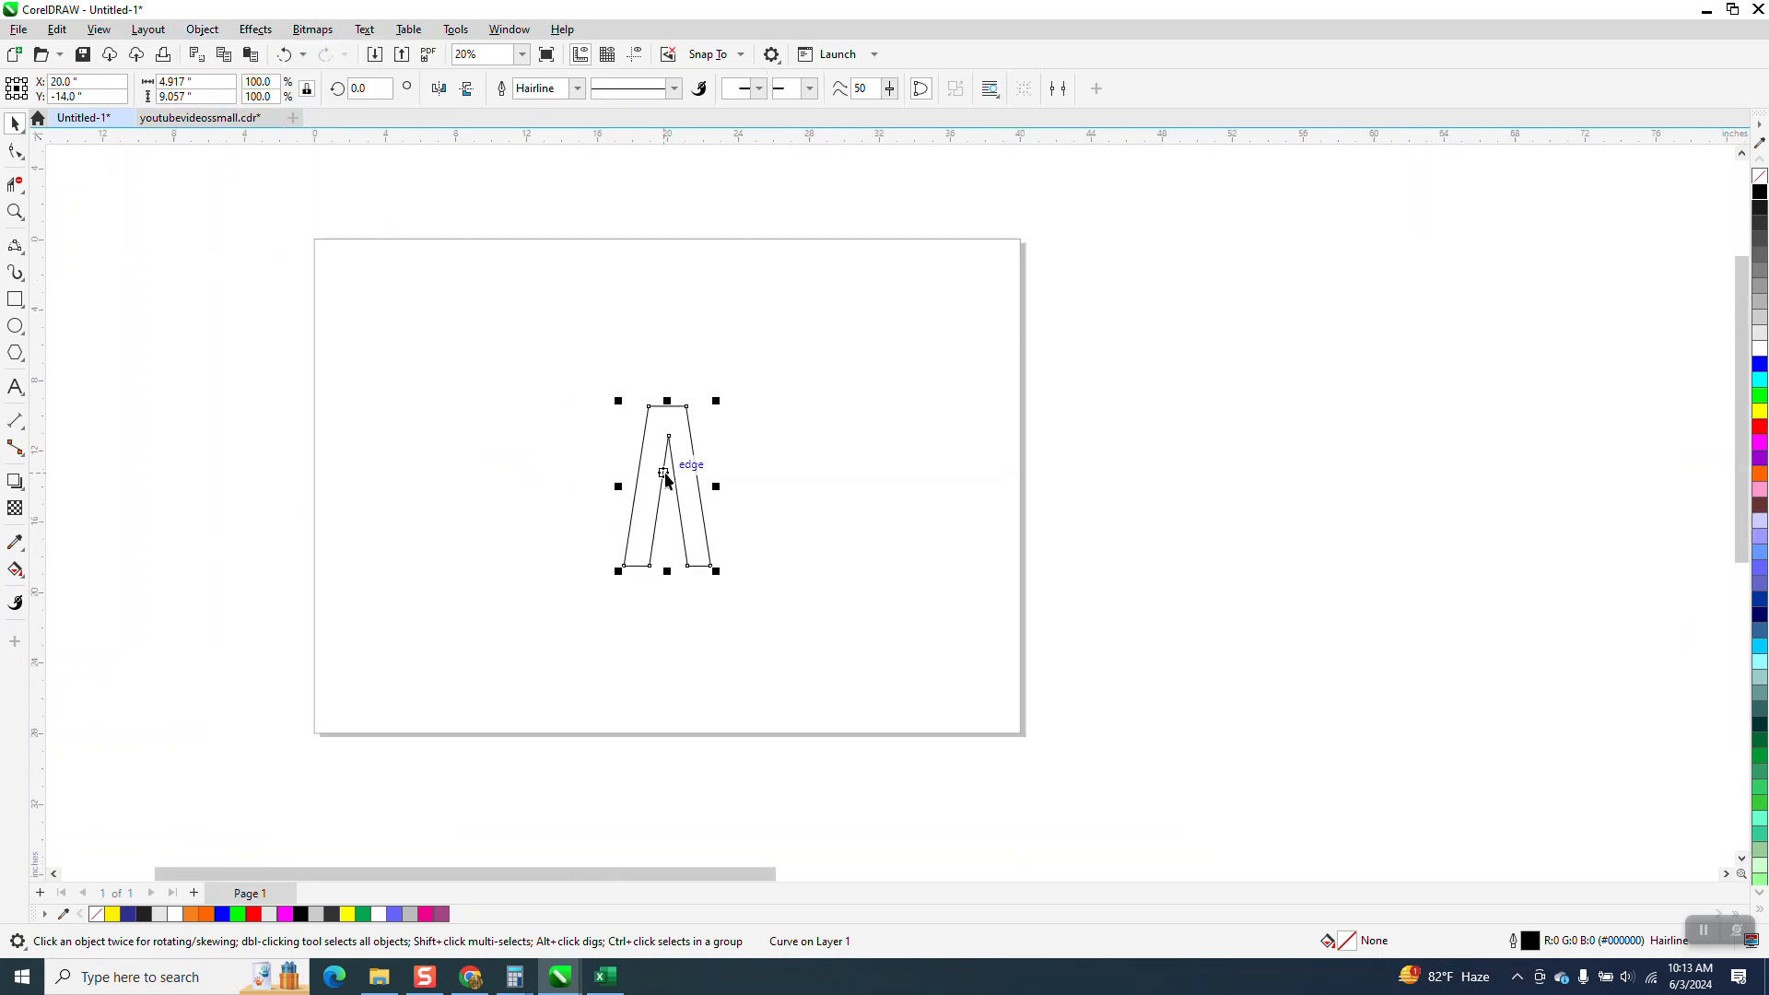
# - Try to pull the letter's straight top edge upward with the Shape tool, and undo the change
pyautogui.press('z')
pyautogui.moveTo(591, 353); pyautogui.dragTo(841, 619)
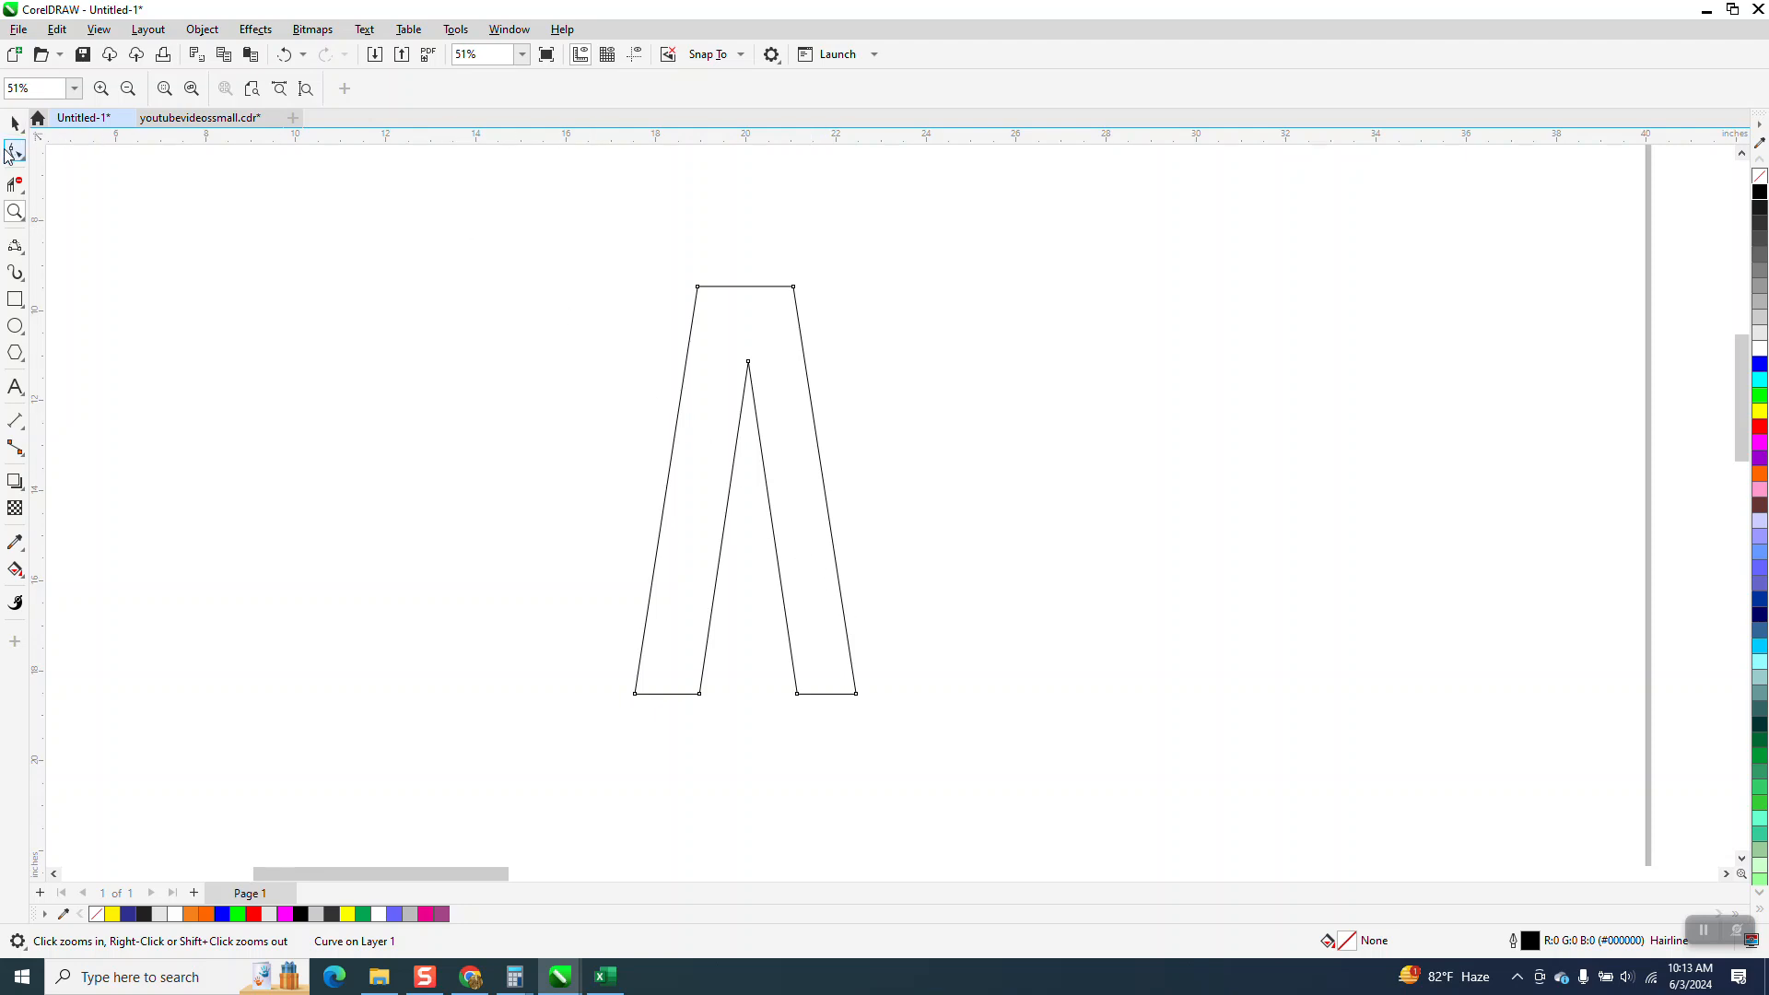
pyautogui.click(13, 151)
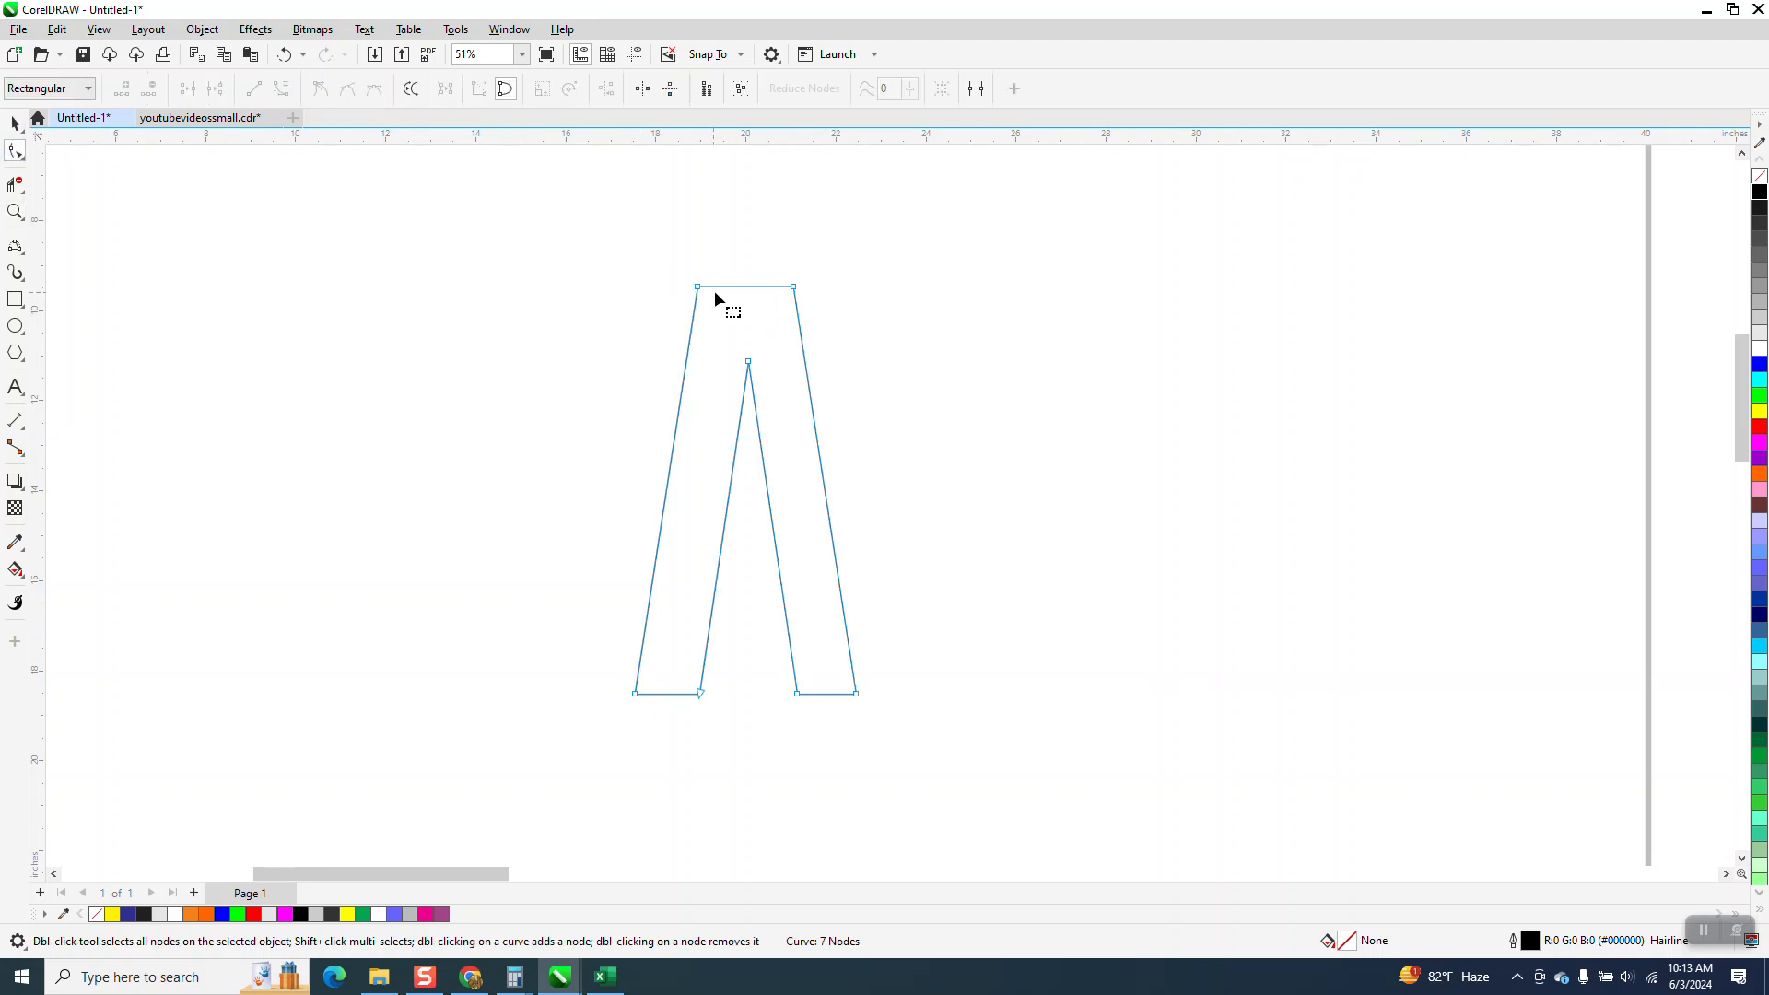
pyautogui.click(796, 288)
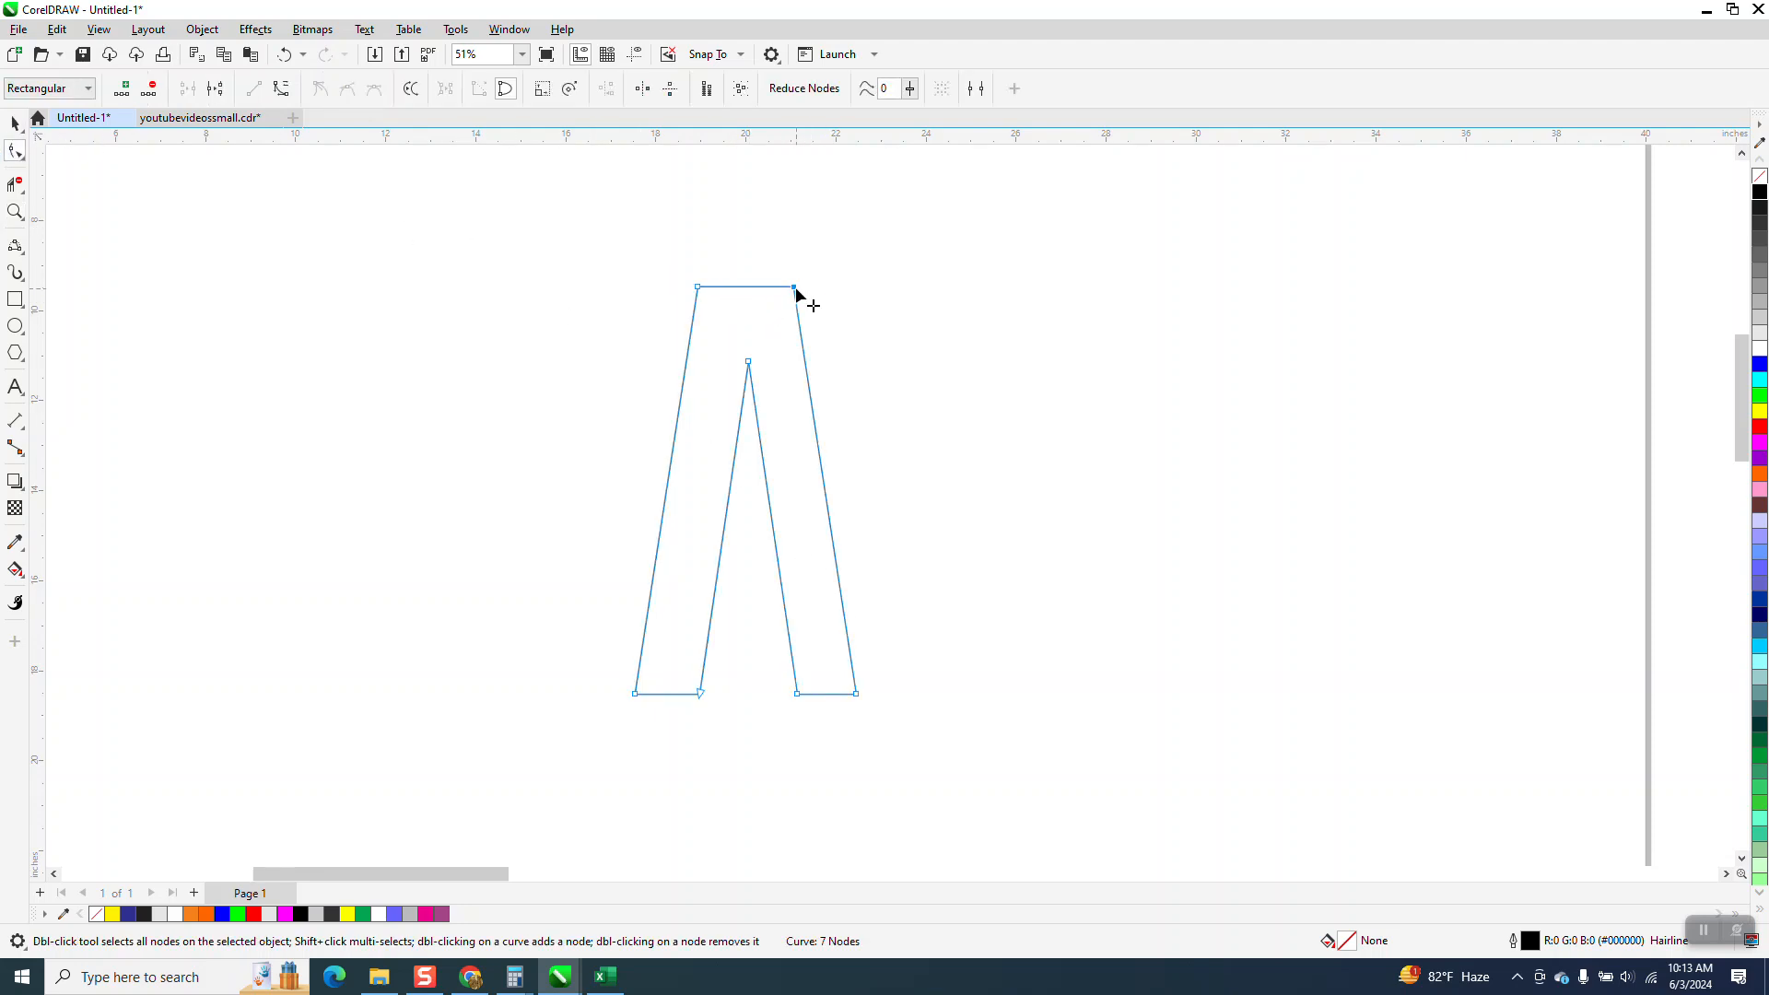
pyautogui.click(746, 288)
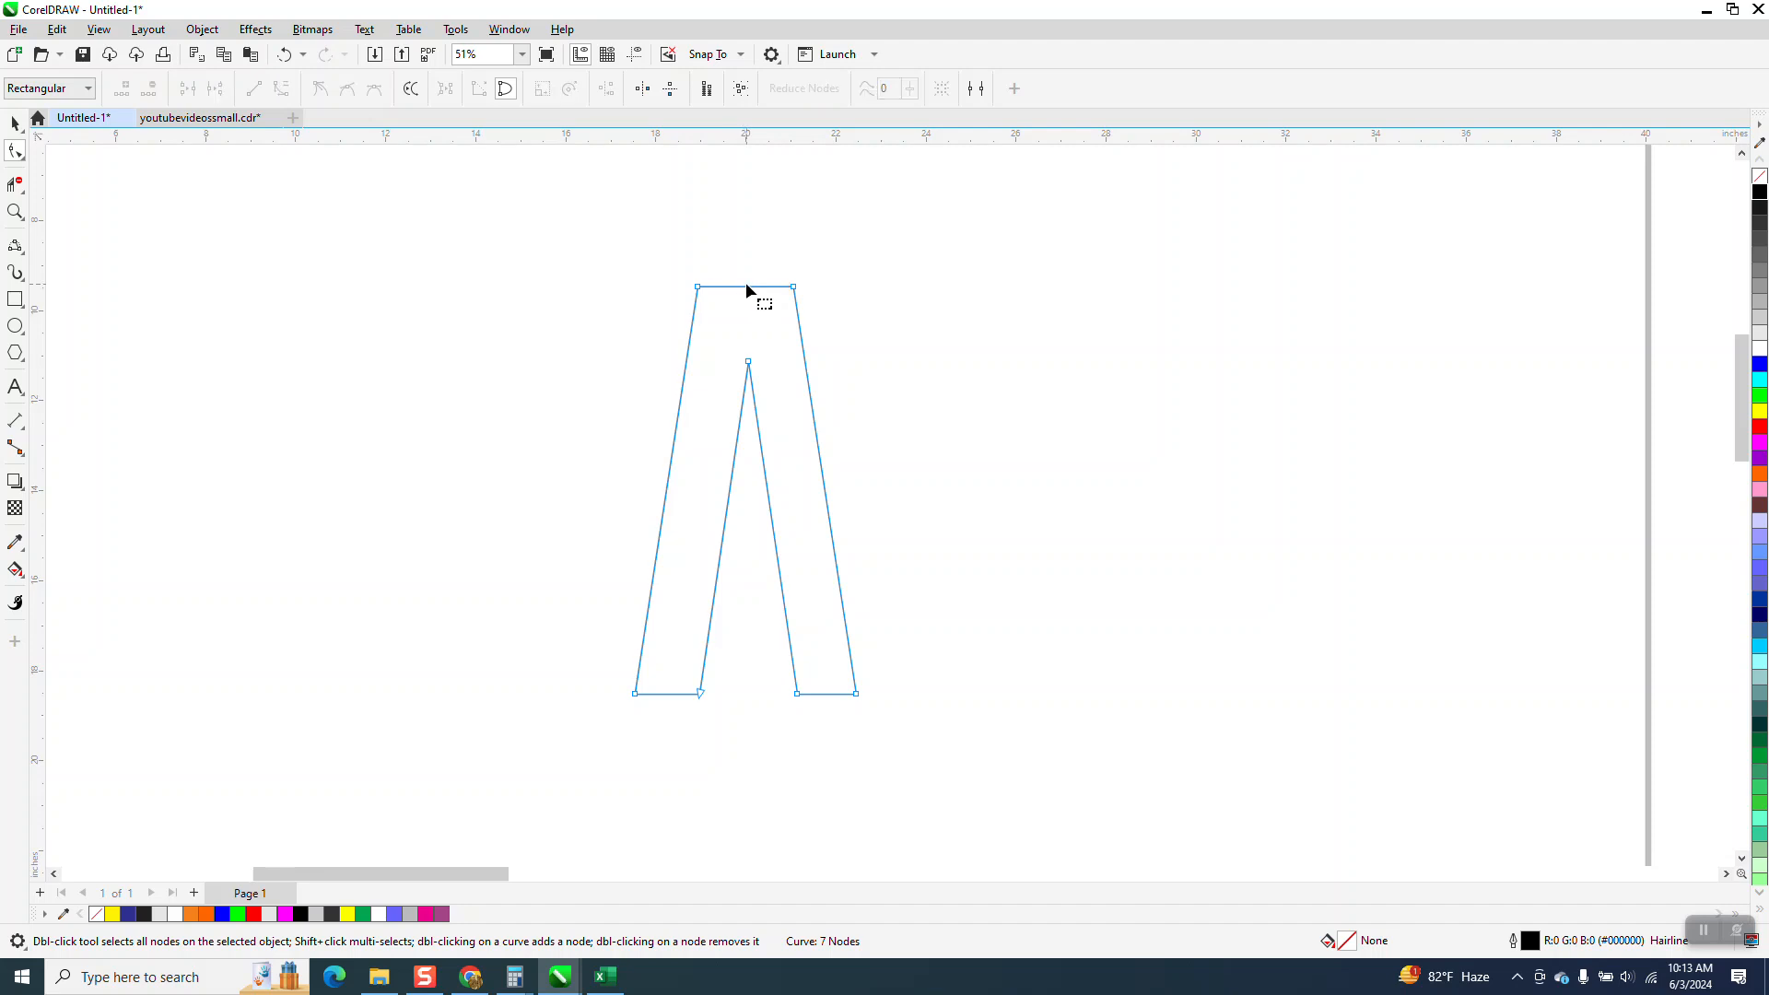
pyautogui.moveTo(742, 290); pyautogui.dragTo(742, 254)
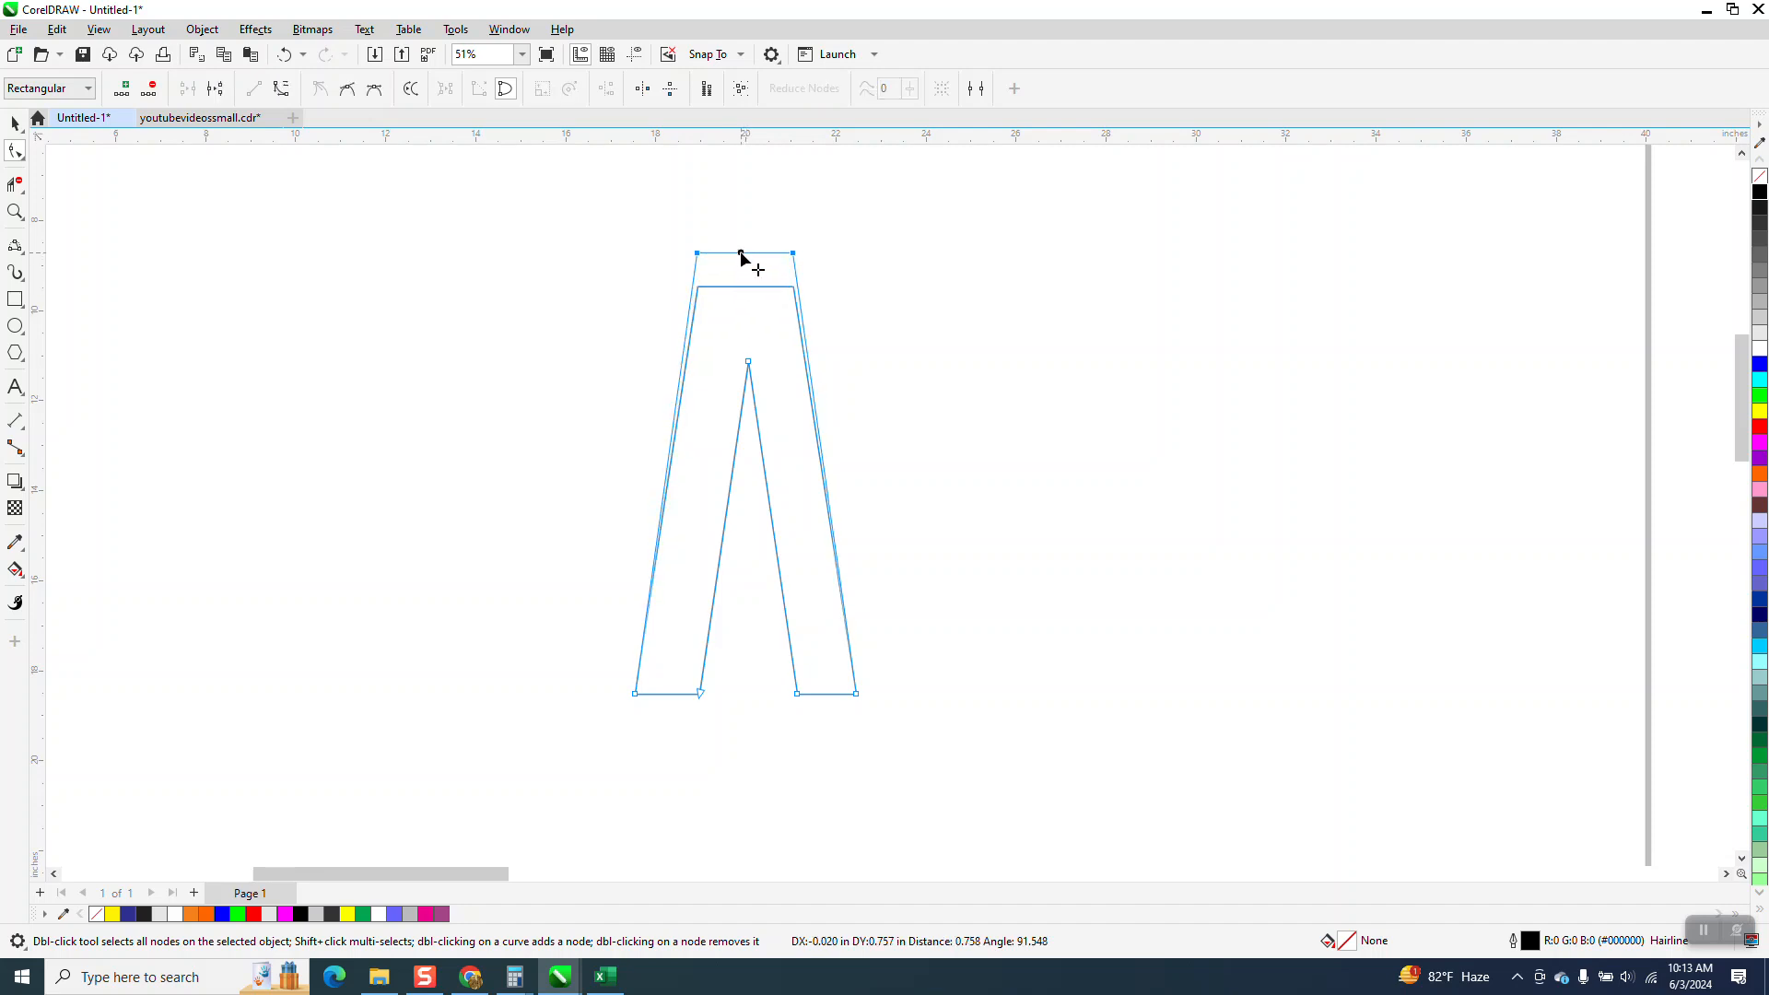
pyautogui.click(285, 56)
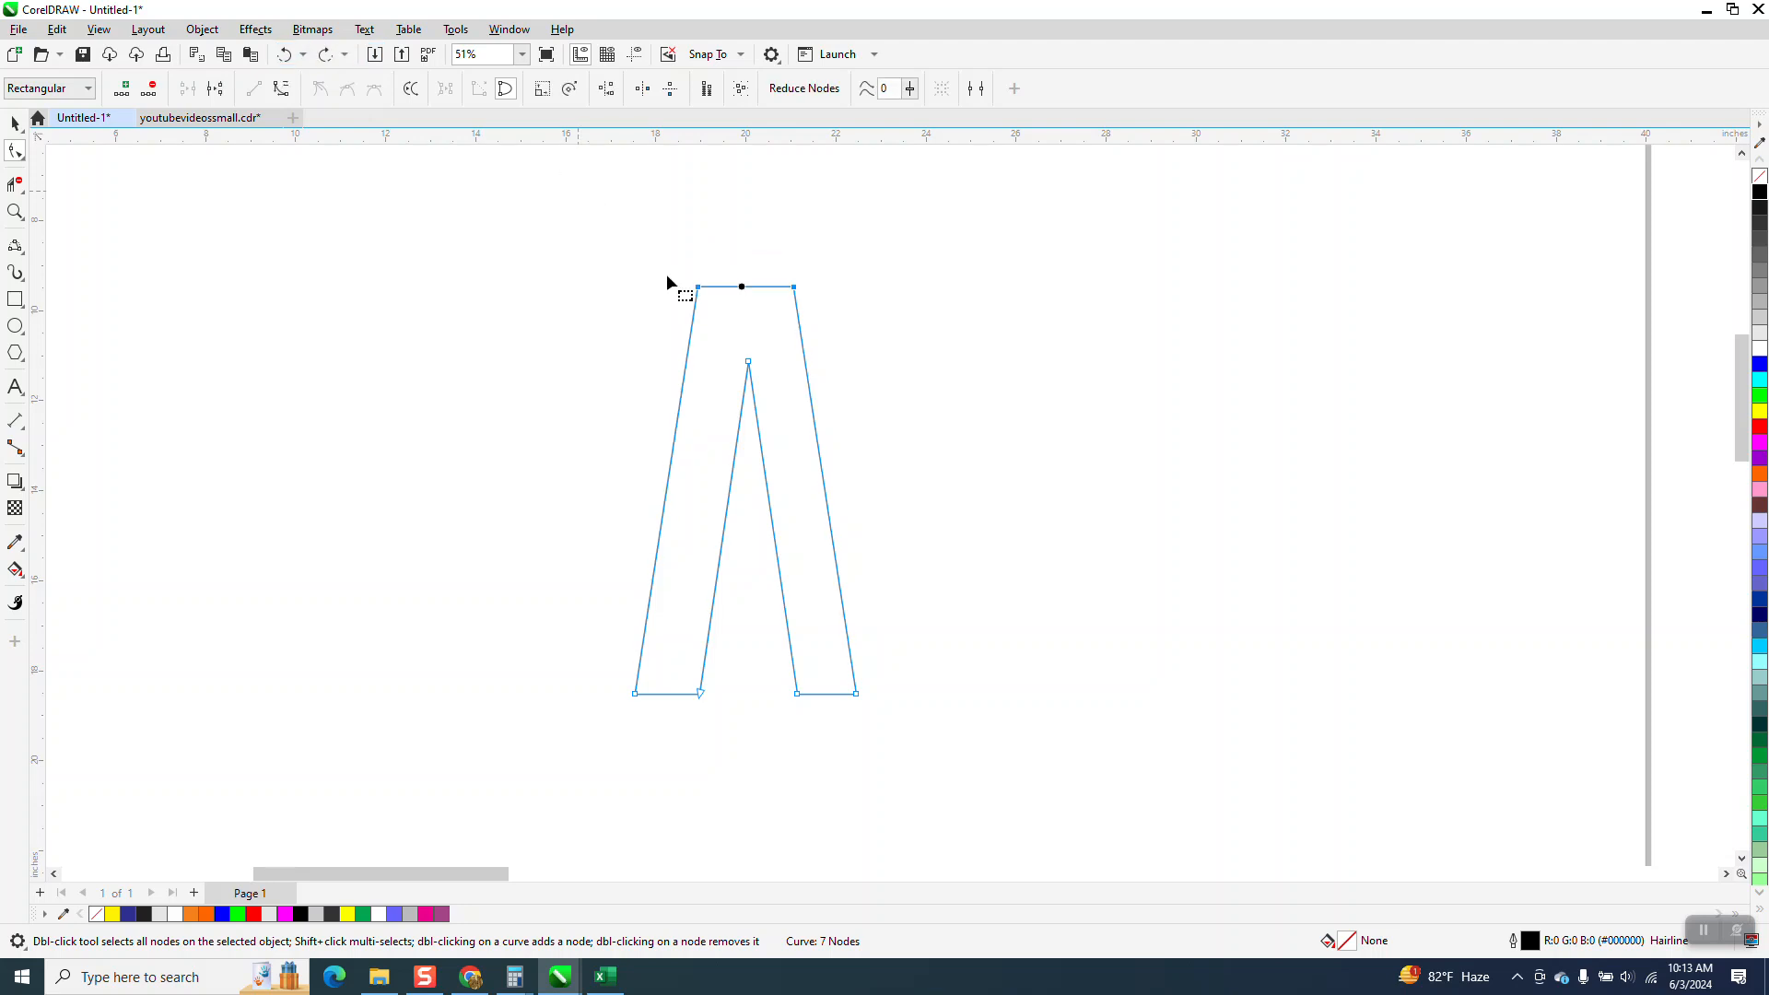
# - Convert the letter's straight top edge to a curve and bend it upward into a rounded arch
pyautogui.rightClick(798, 293)
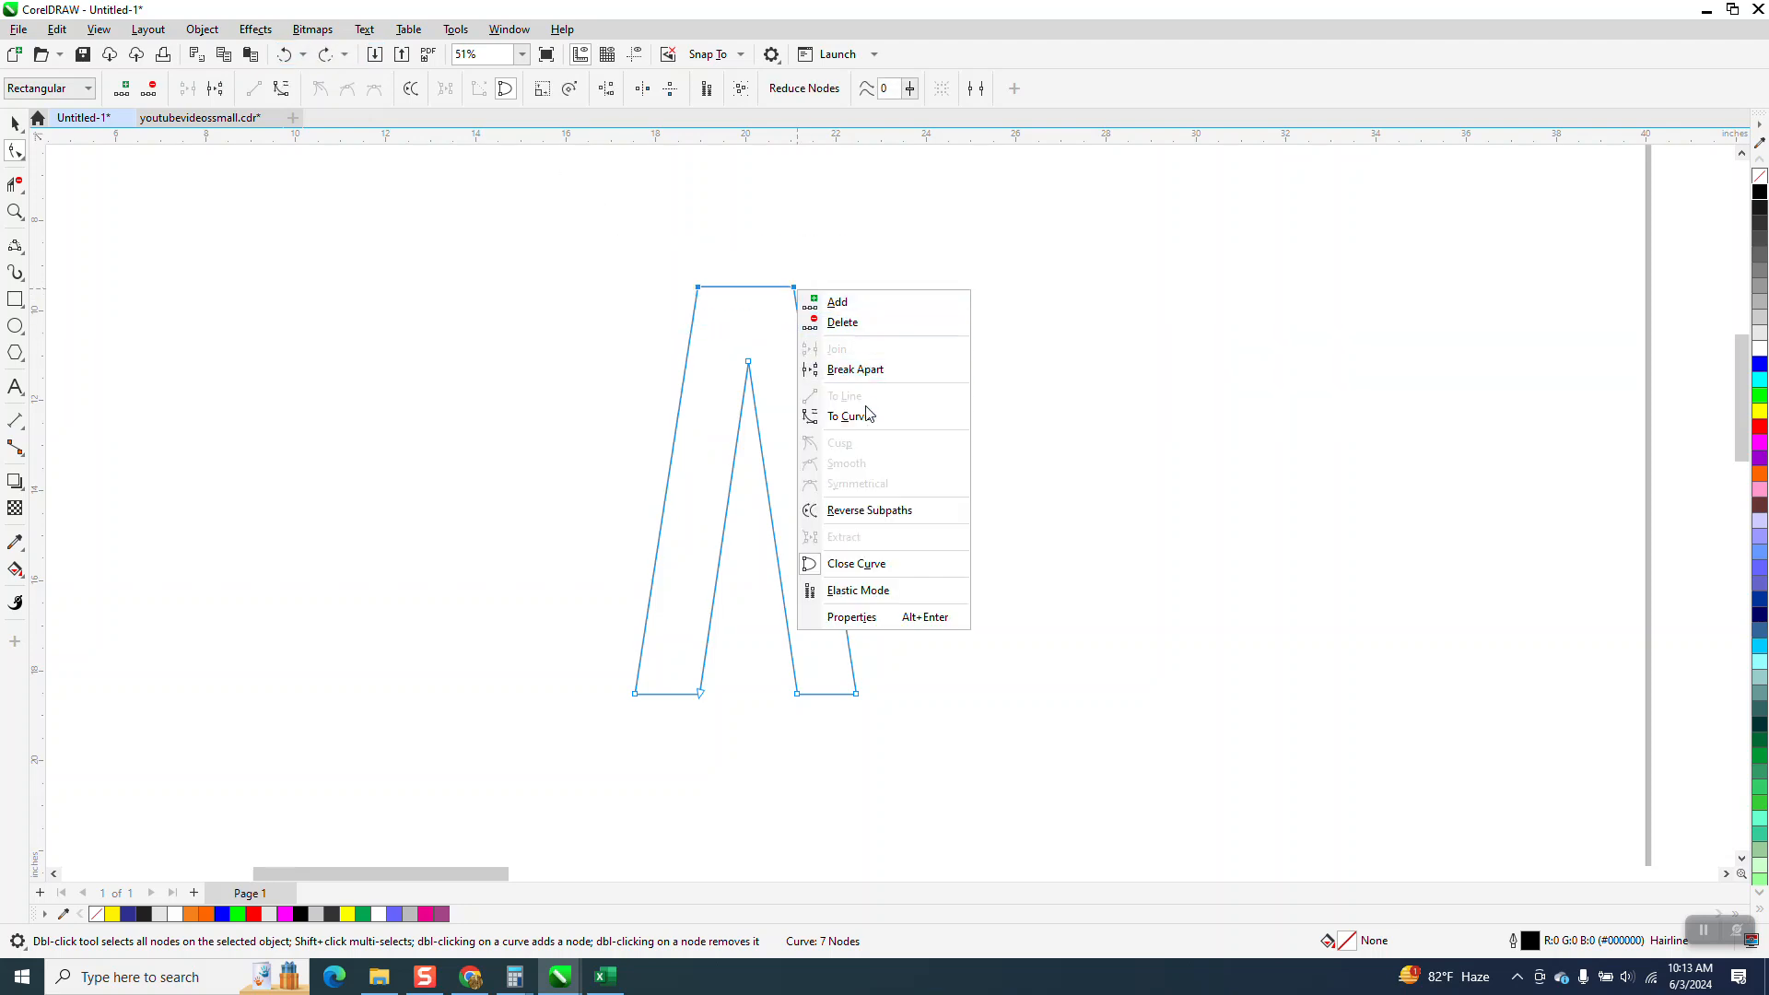
pyautogui.click(852, 411)
pyautogui.click(742, 291)
pyautogui.moveTo(745, 289); pyautogui.dragTo(712, 234)
pyautogui.click(794, 287)
pyautogui.click(479, 290)
# - Draw a 3-point curve about 1.2 by 1.57 inches from the inner apex, arching up to the letter's left outer edge
pyautogui.click(15, 211)
pyautogui.moveTo(548, 211); pyautogui.dragTo(966, 522)
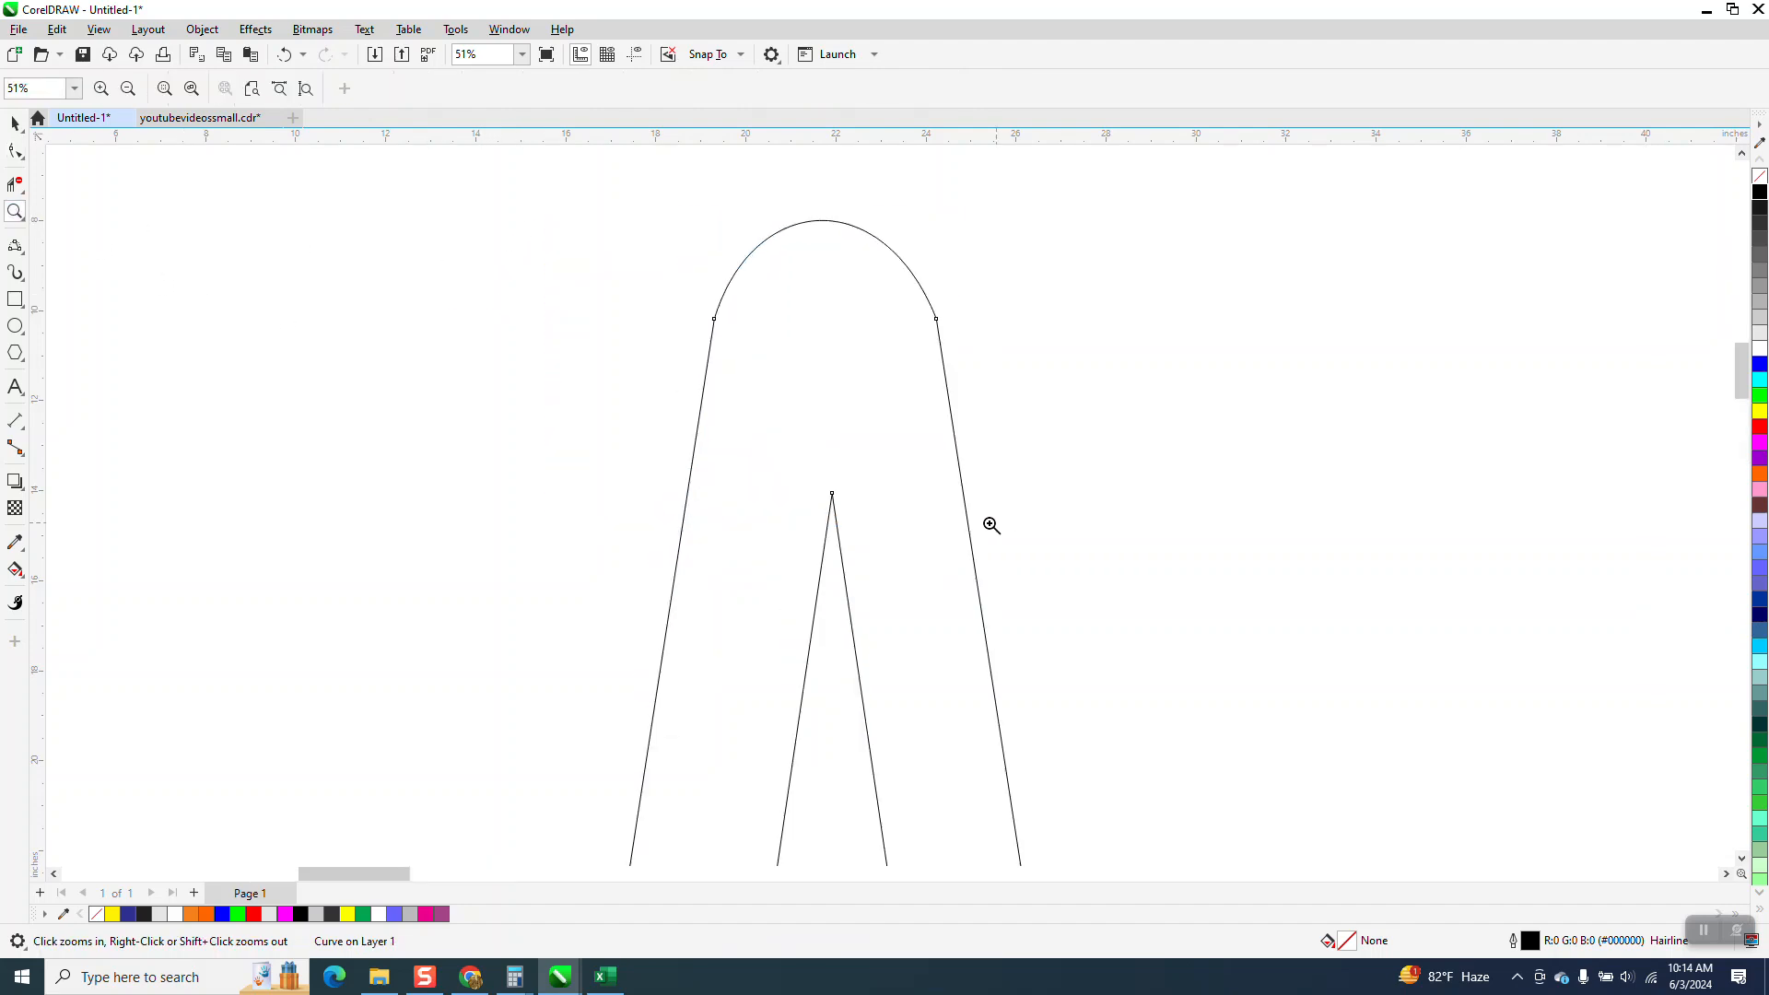
pyautogui.click(22, 251)
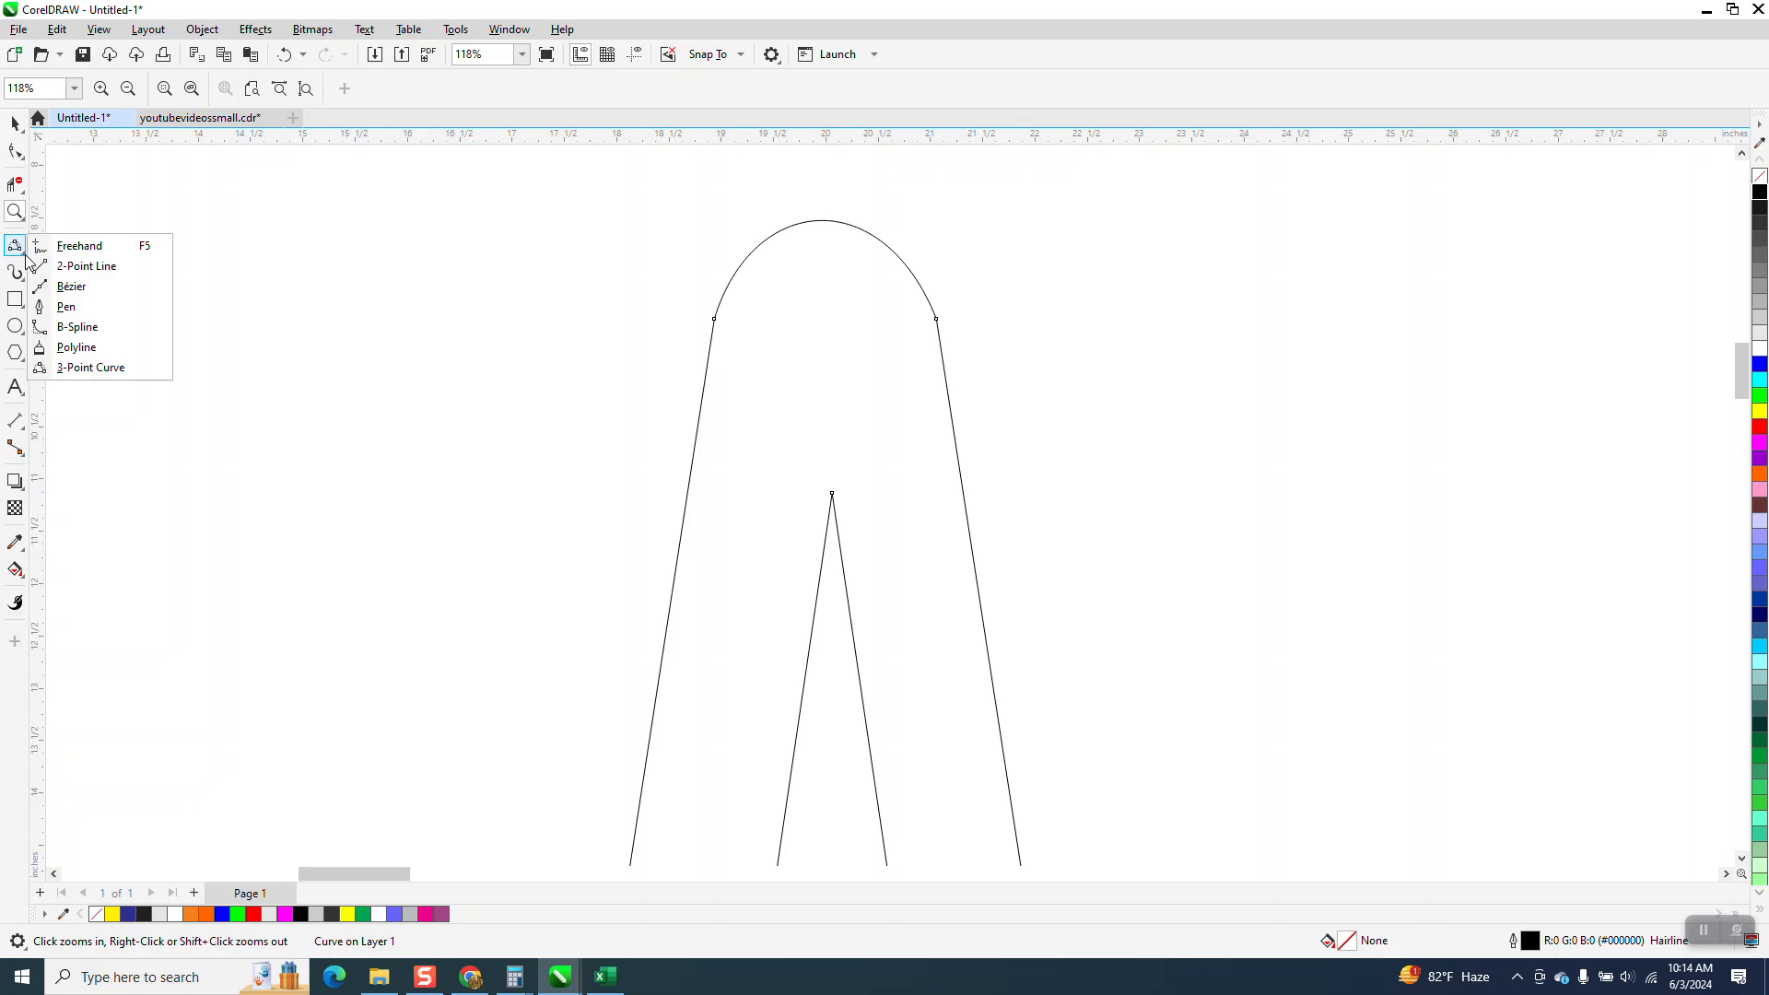
pyautogui.click(102, 365)
pyautogui.moveTo(832, 494); pyautogui.dragTo(713, 374)
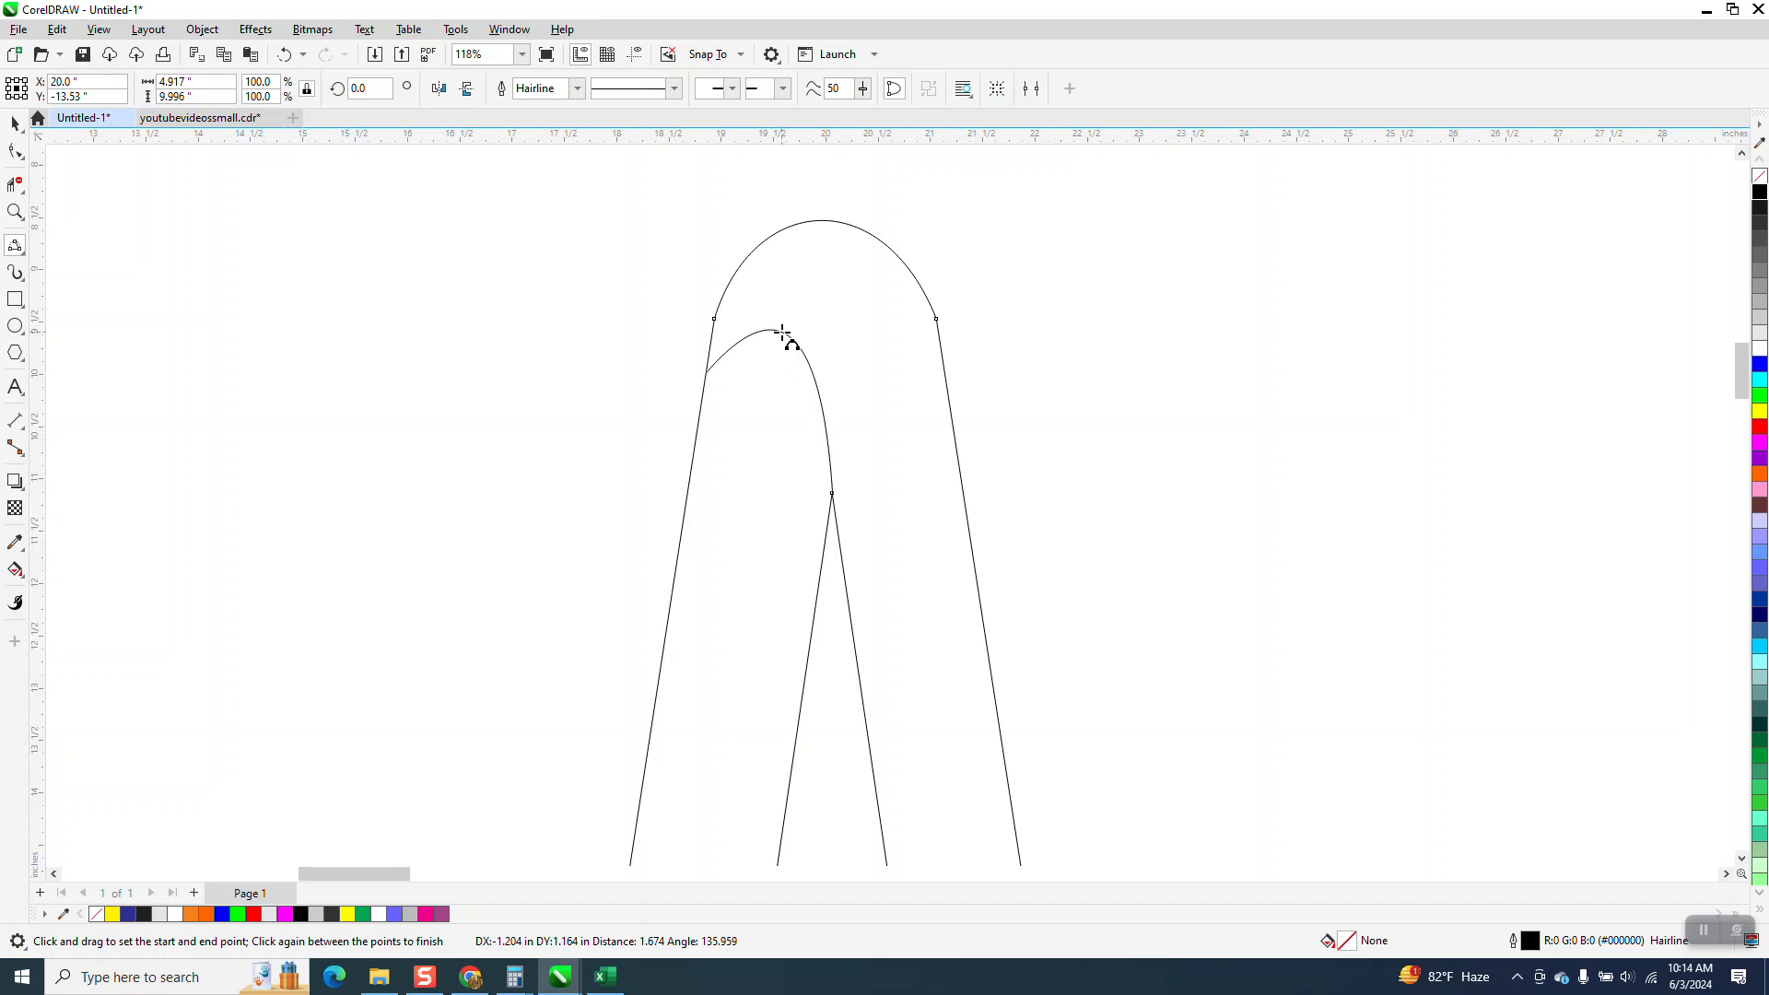
pyautogui.click(785, 333)
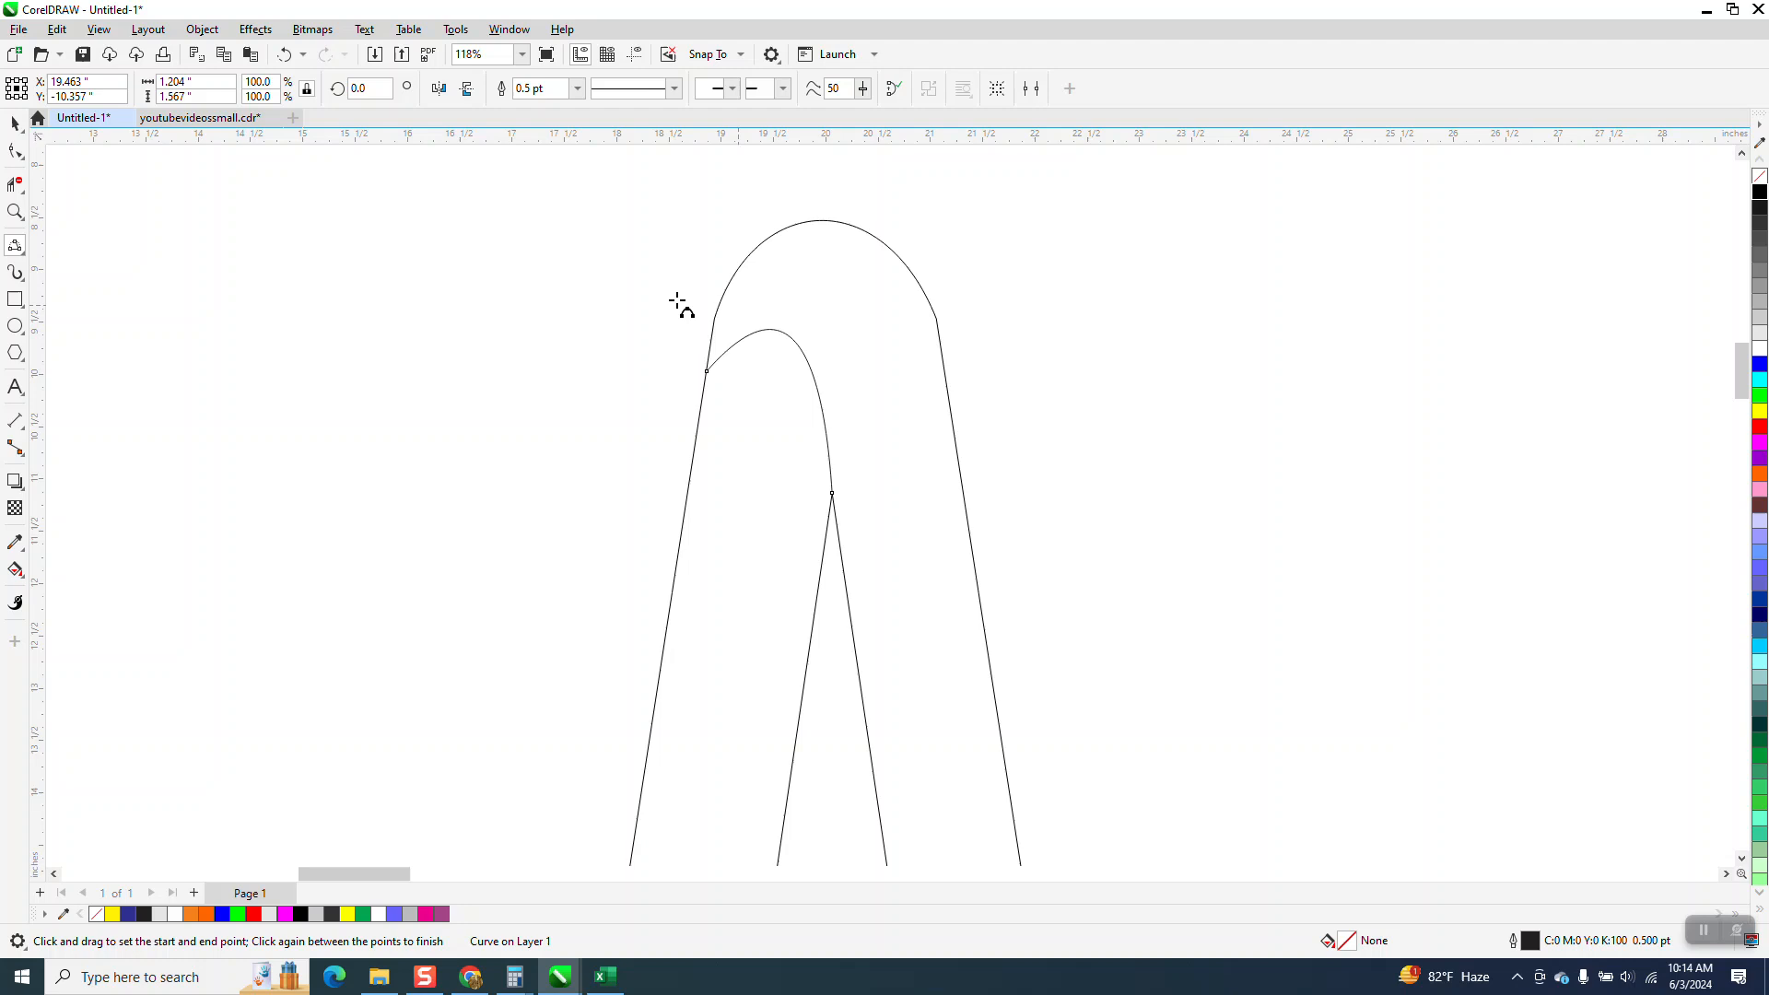
# - Adjust the curve handles at both ends of the rounded top so the arch flows smoothly into the sides
pyautogui.click(15, 151)
pyautogui.click(715, 318)
pyautogui.click(715, 319)
pyautogui.moveTo(751, 195); pyautogui.dragTo(736, 191)
pyautogui.moveTo(885, 187); pyautogui.dragTo(908, 184)
pyautogui.scroll(-5, 782, 321)
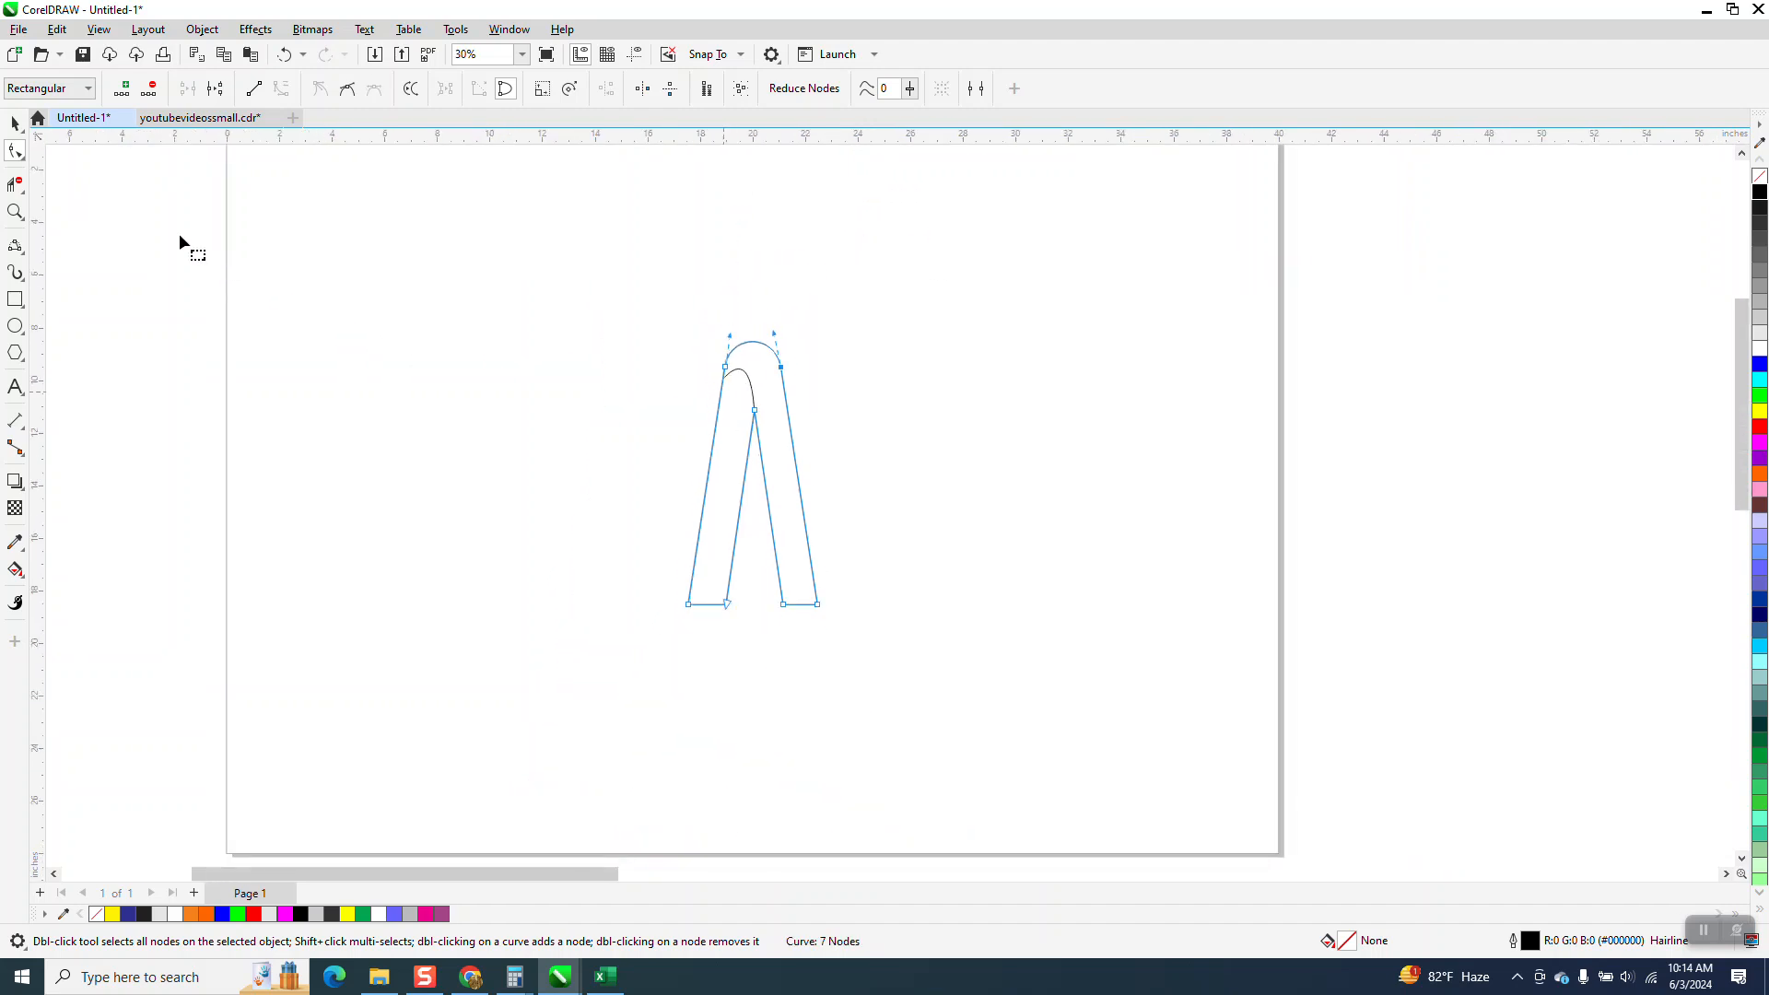
# - Add a horizontal and a vertical guideline, show the guidelines, and centre them on the page
pyautogui.click(15, 125)
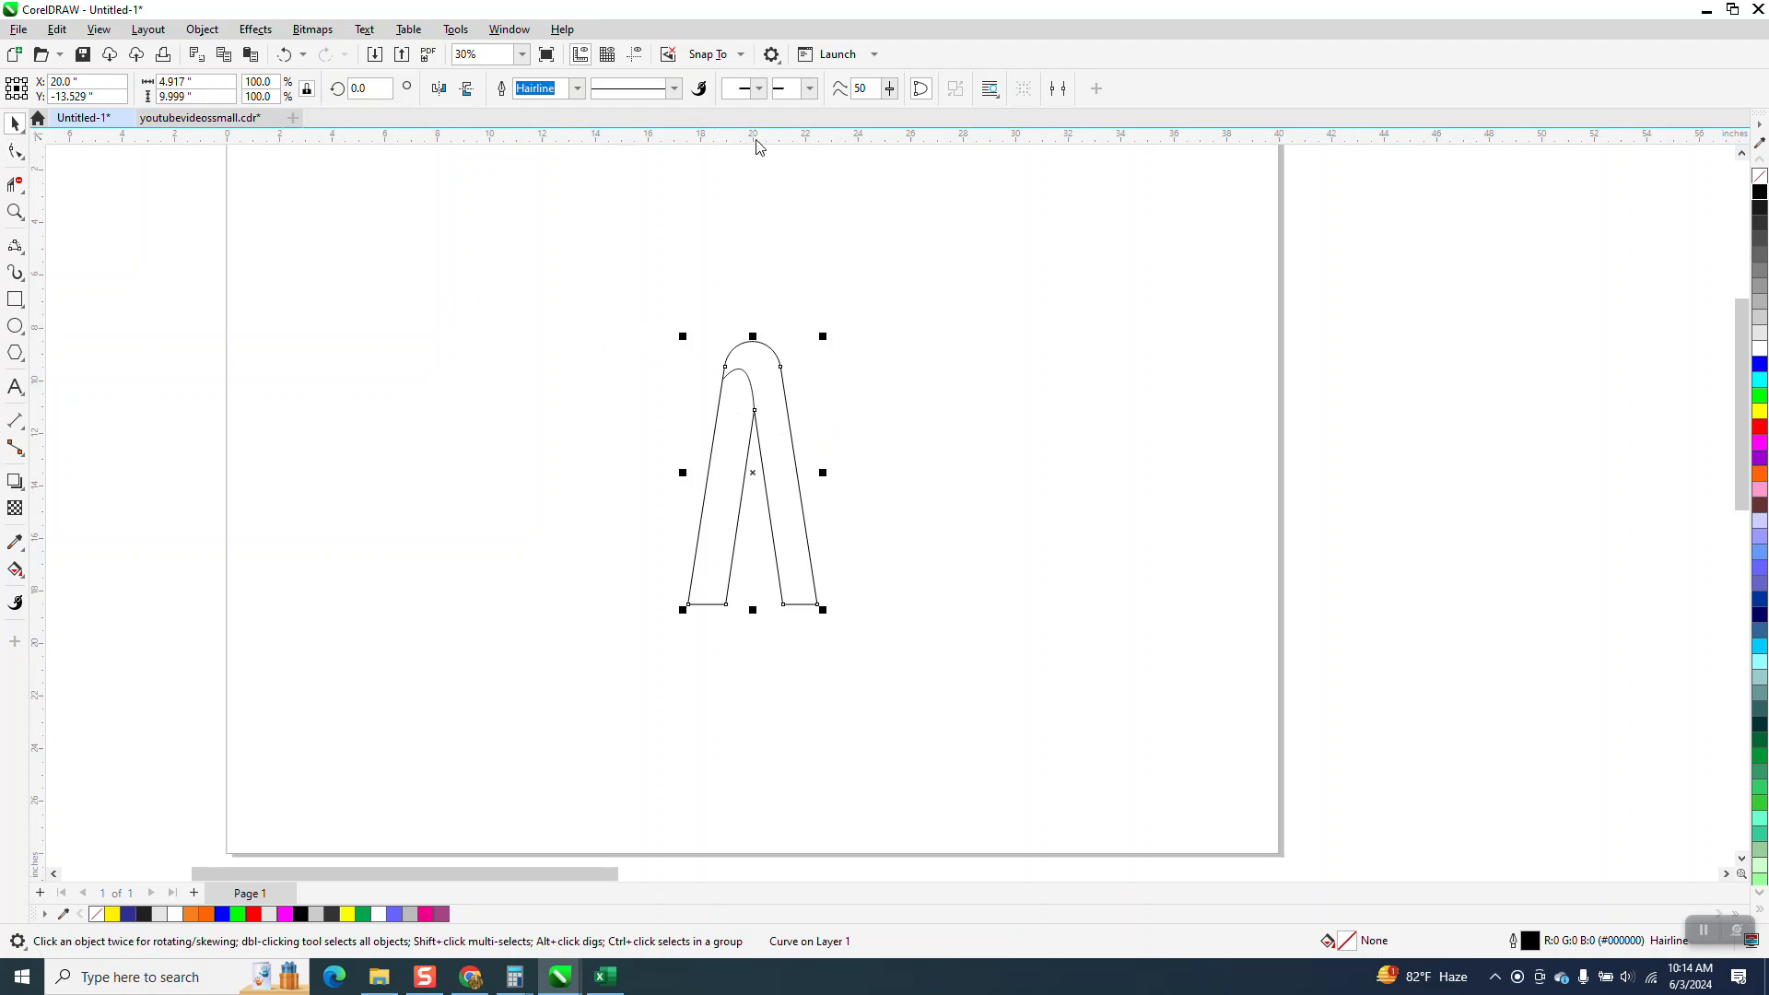
pyautogui.moveTo(747, 242); pyautogui.dragTo(616, 321)
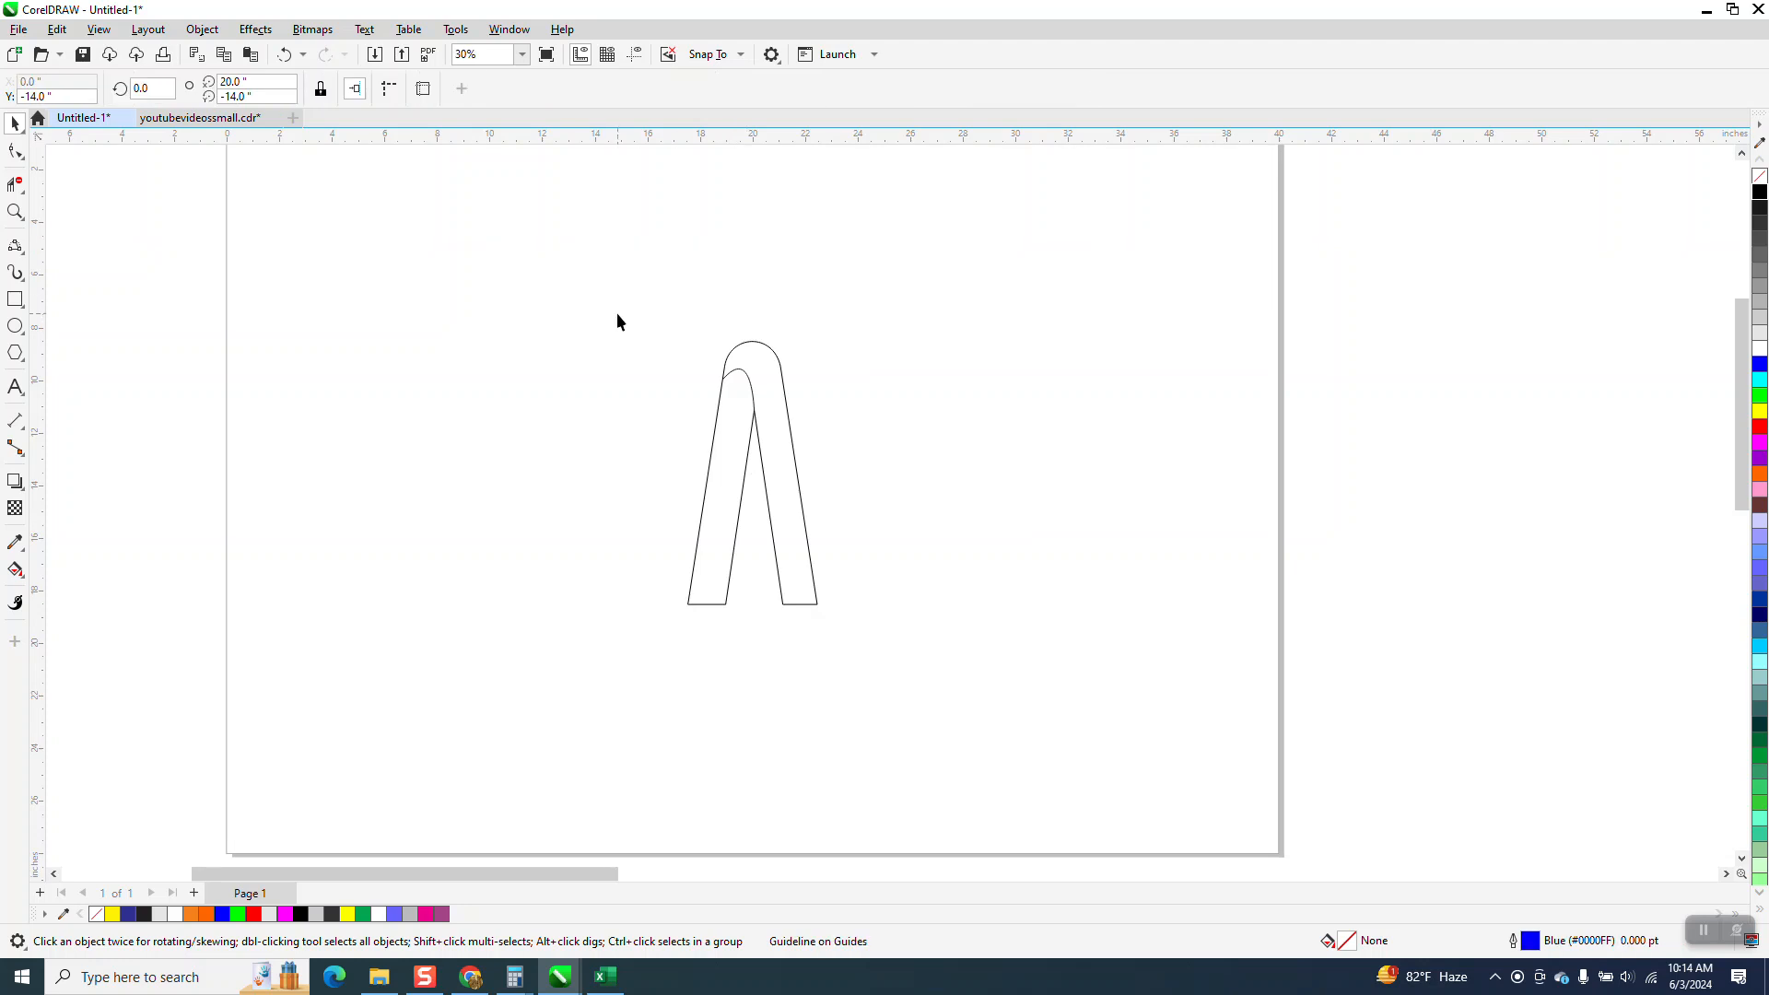
pyautogui.click(635, 57)
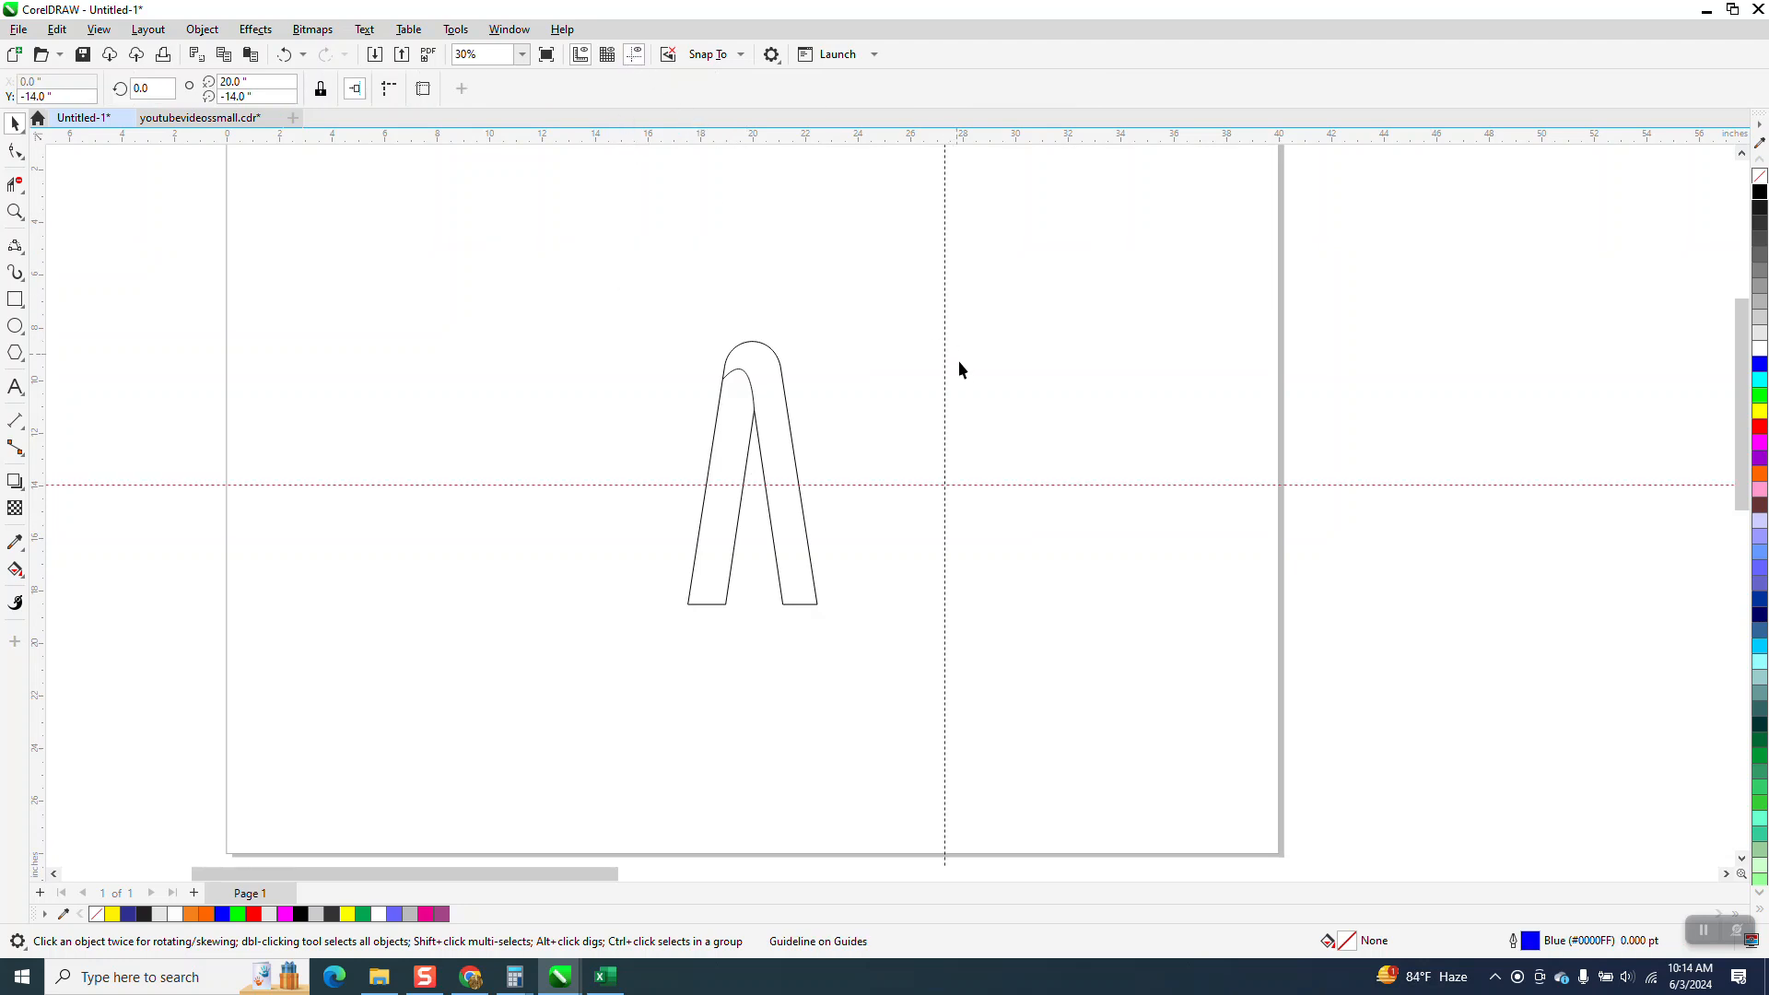
pyautogui.click(945, 412)
pyautogui.press('p')
# - Group the letter shape with its inner curve and move the group up until its base sits on the horizontal guideline
pyautogui.moveTo(605, 304); pyautogui.dragTo(894, 655)
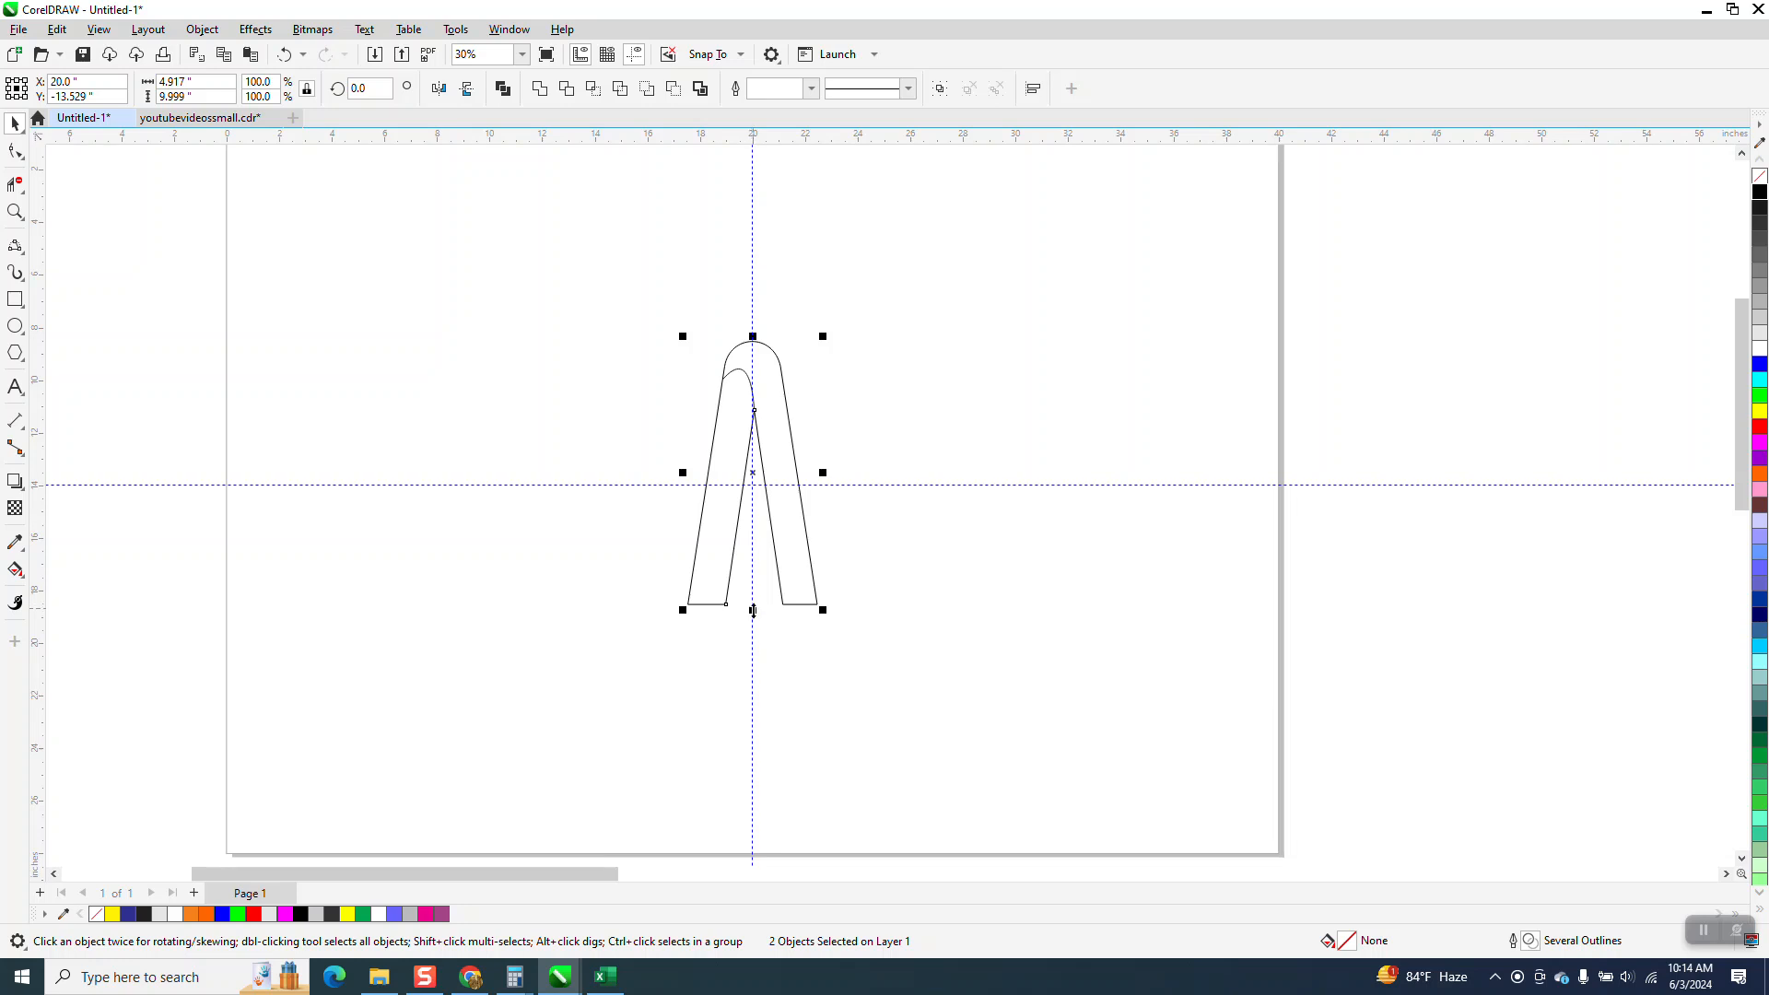
pyautogui.moveTo(592, 270); pyautogui.dragTo(959, 691)
pyautogui.hotkey('ctrl', 'g')
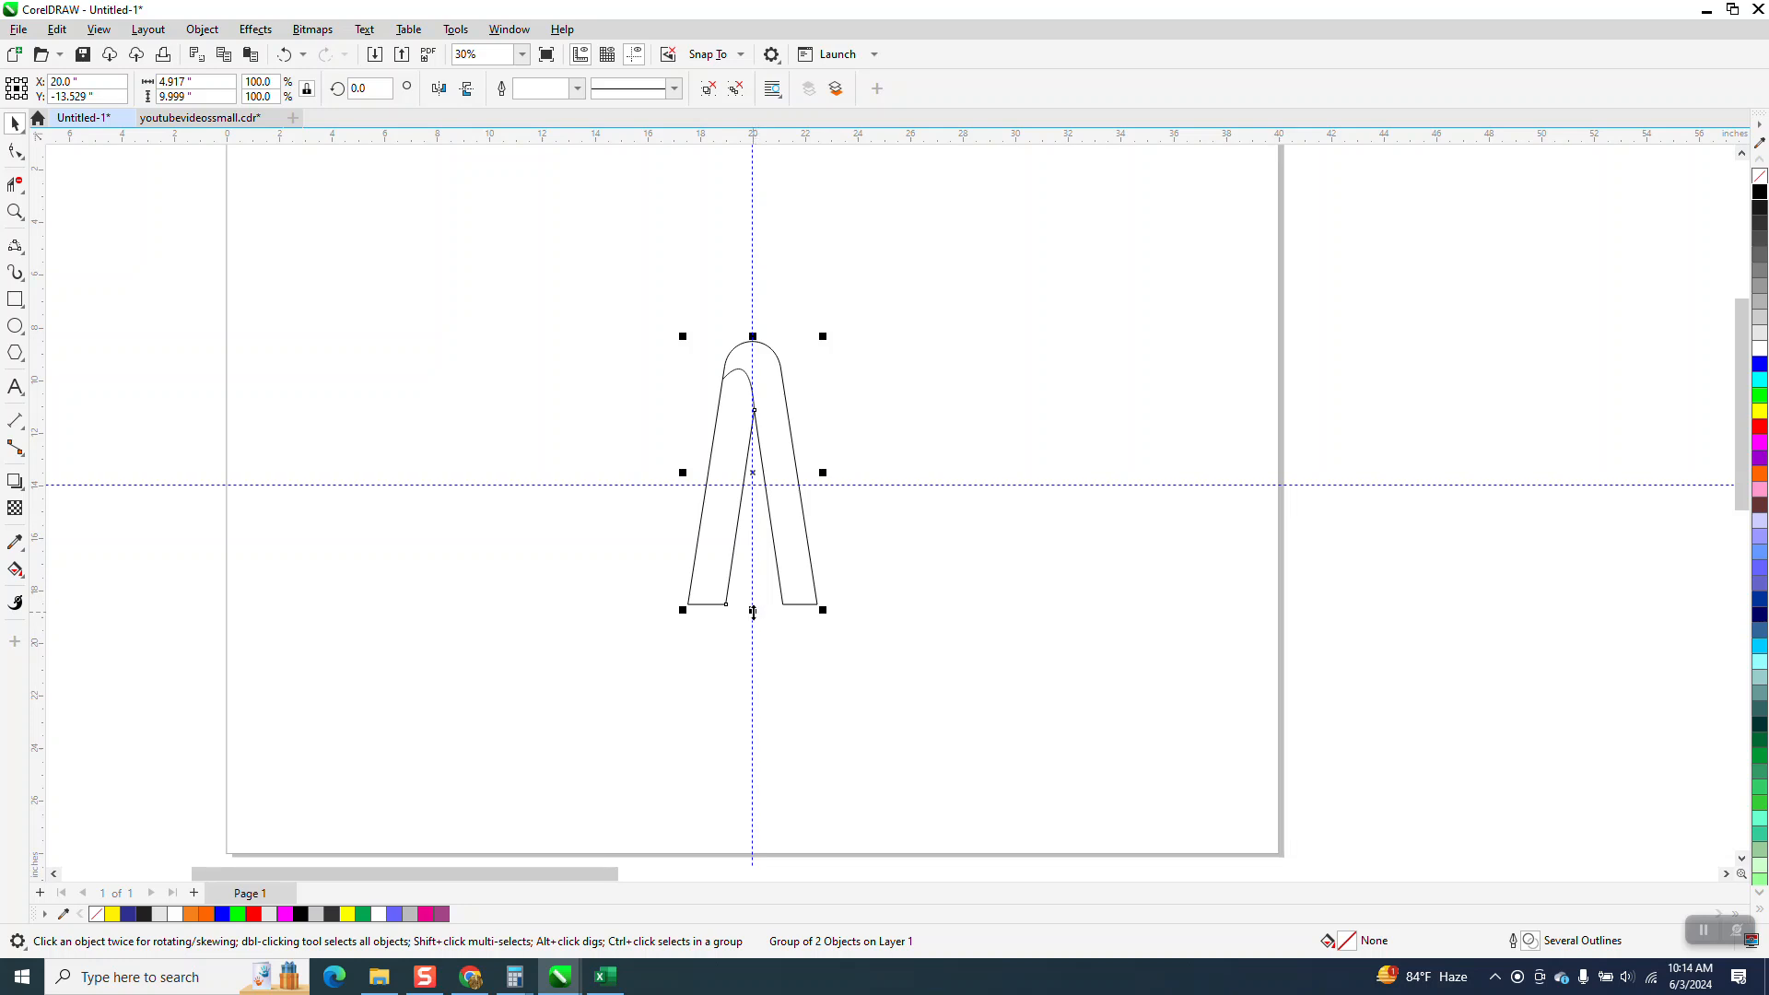
pyautogui.moveTo(793, 604); pyautogui.dragTo(789, 501)
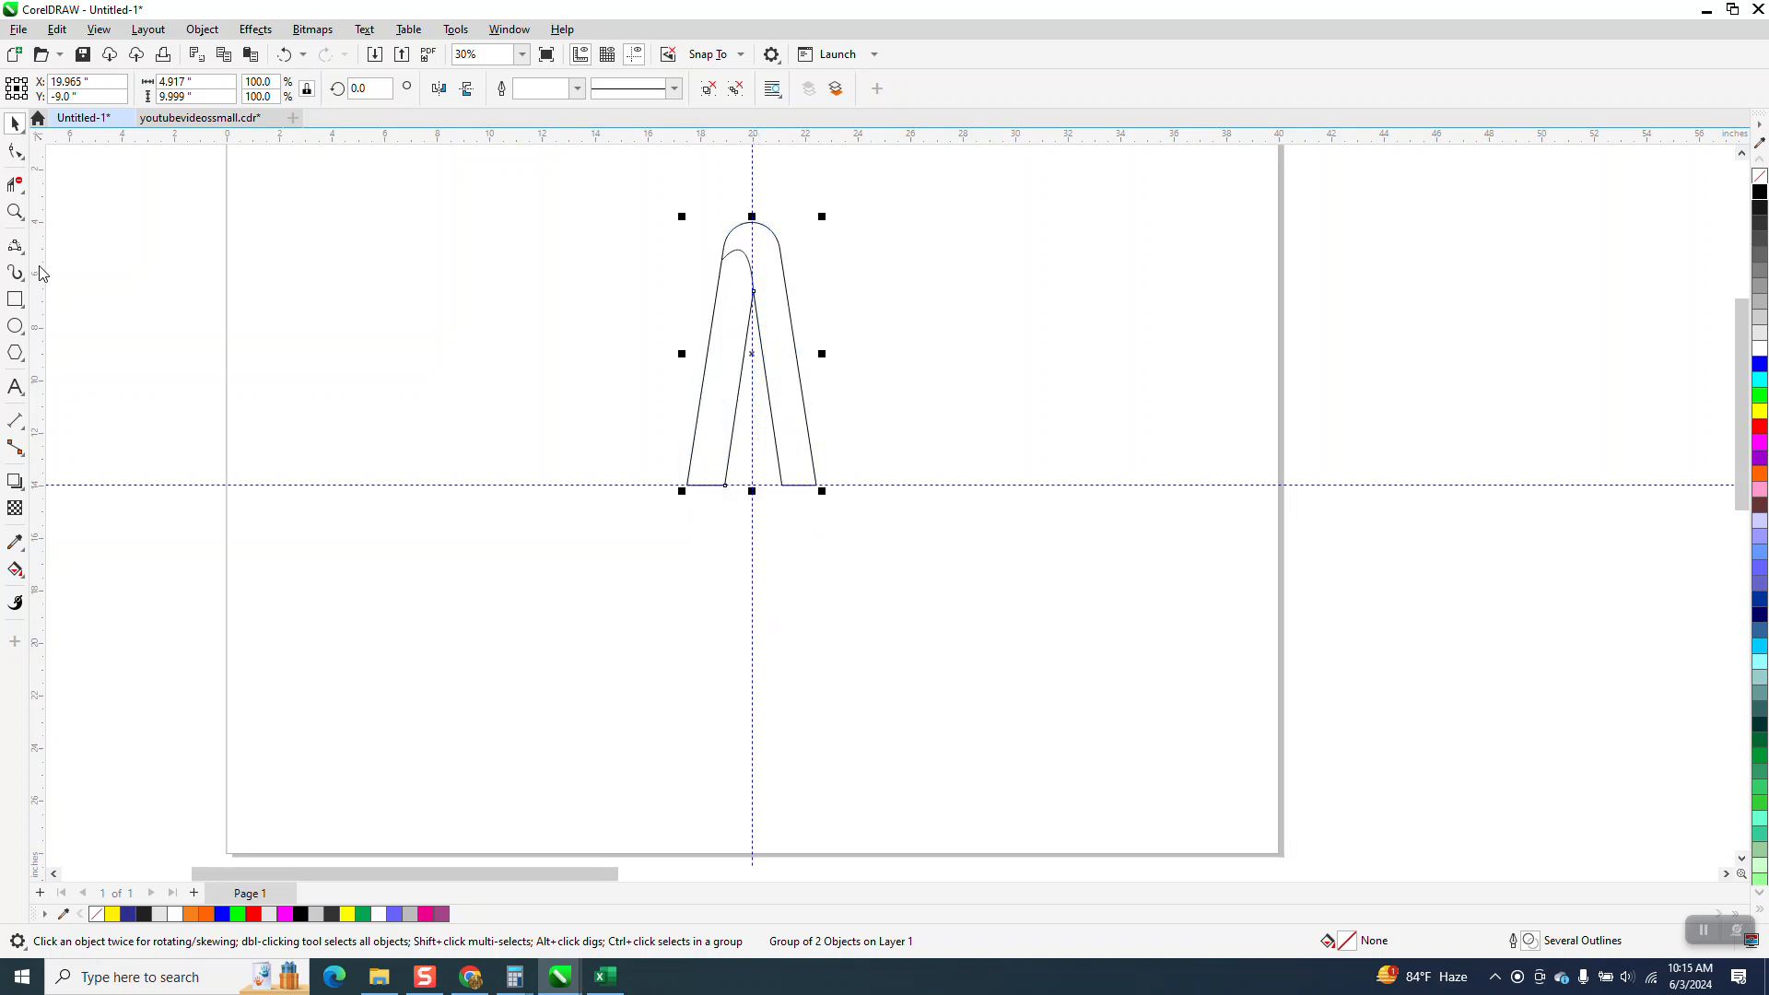
# - Place the group's rotation centre at the guideline intersection and create a copy rotated 45 degrees about it
pyautogui.click(14, 212)
pyautogui.moveTo(677, 454); pyautogui.dragTo(910, 577)
pyautogui.scroll(-1, 912, 569)
pyautogui.scroll(-1, 807, 557)
pyautogui.click(15, 122)
pyautogui.scroll(-2, 618, 663)
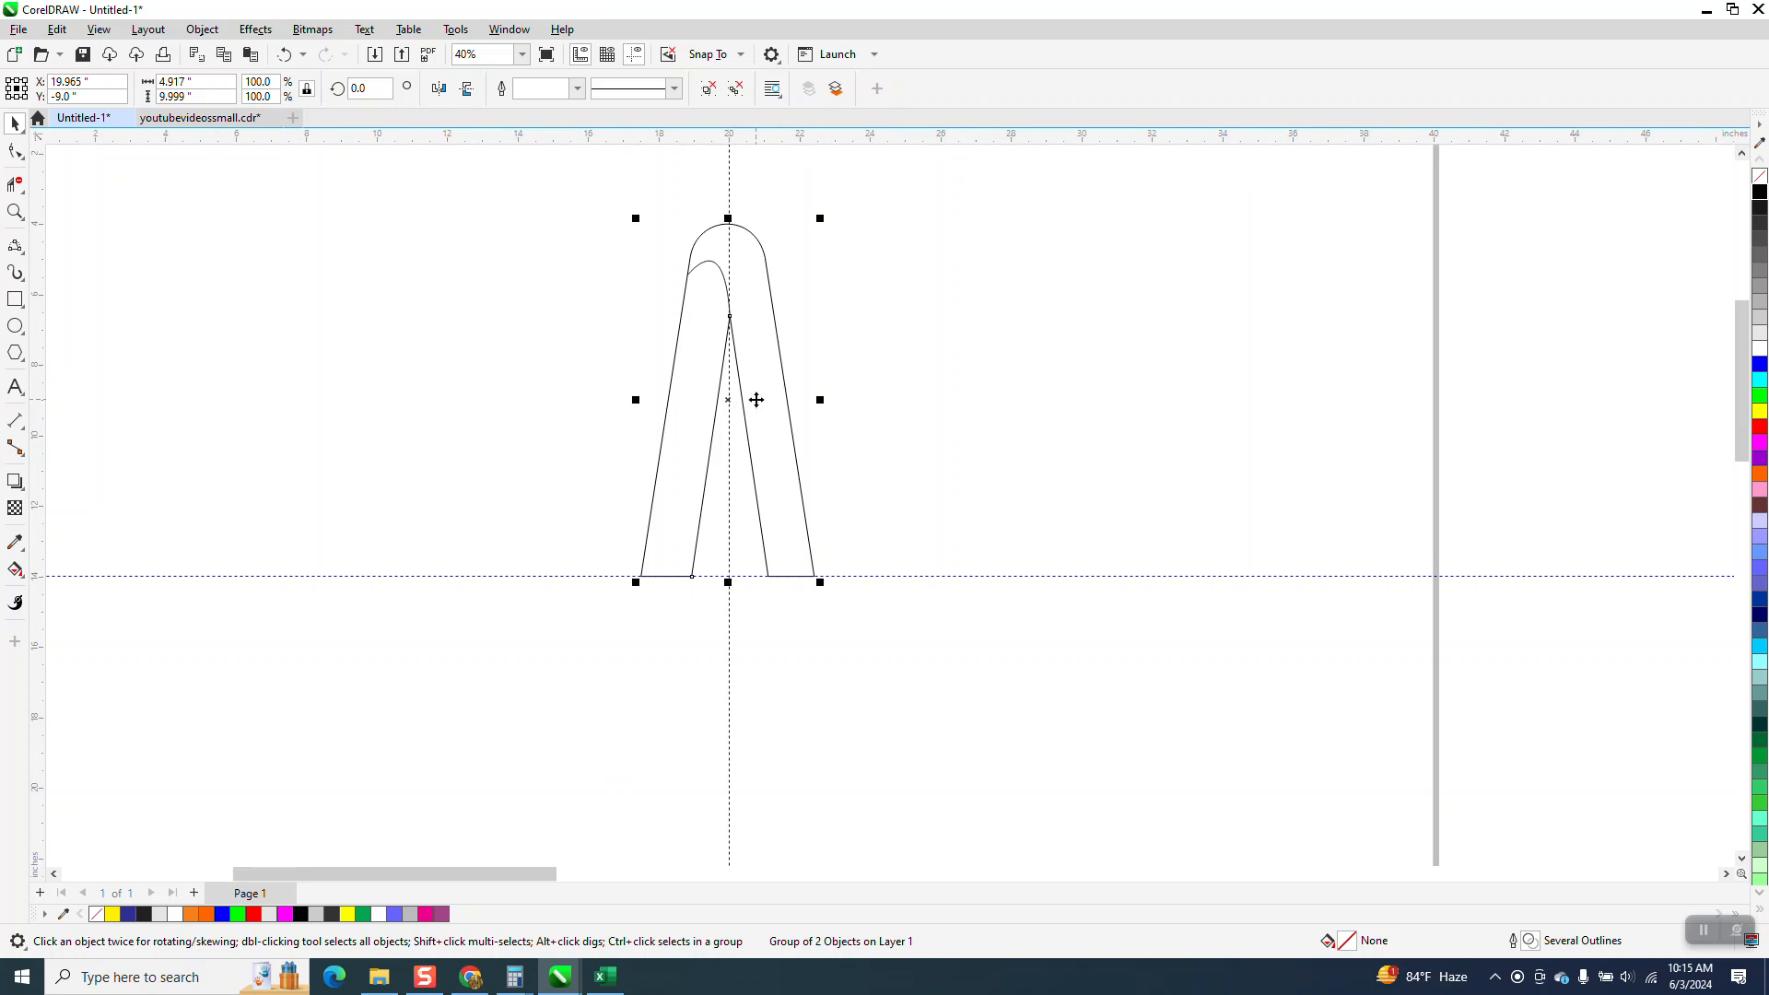
pyautogui.click(727, 405)
pyautogui.moveTo(728, 399); pyautogui.dragTo(728, 569)
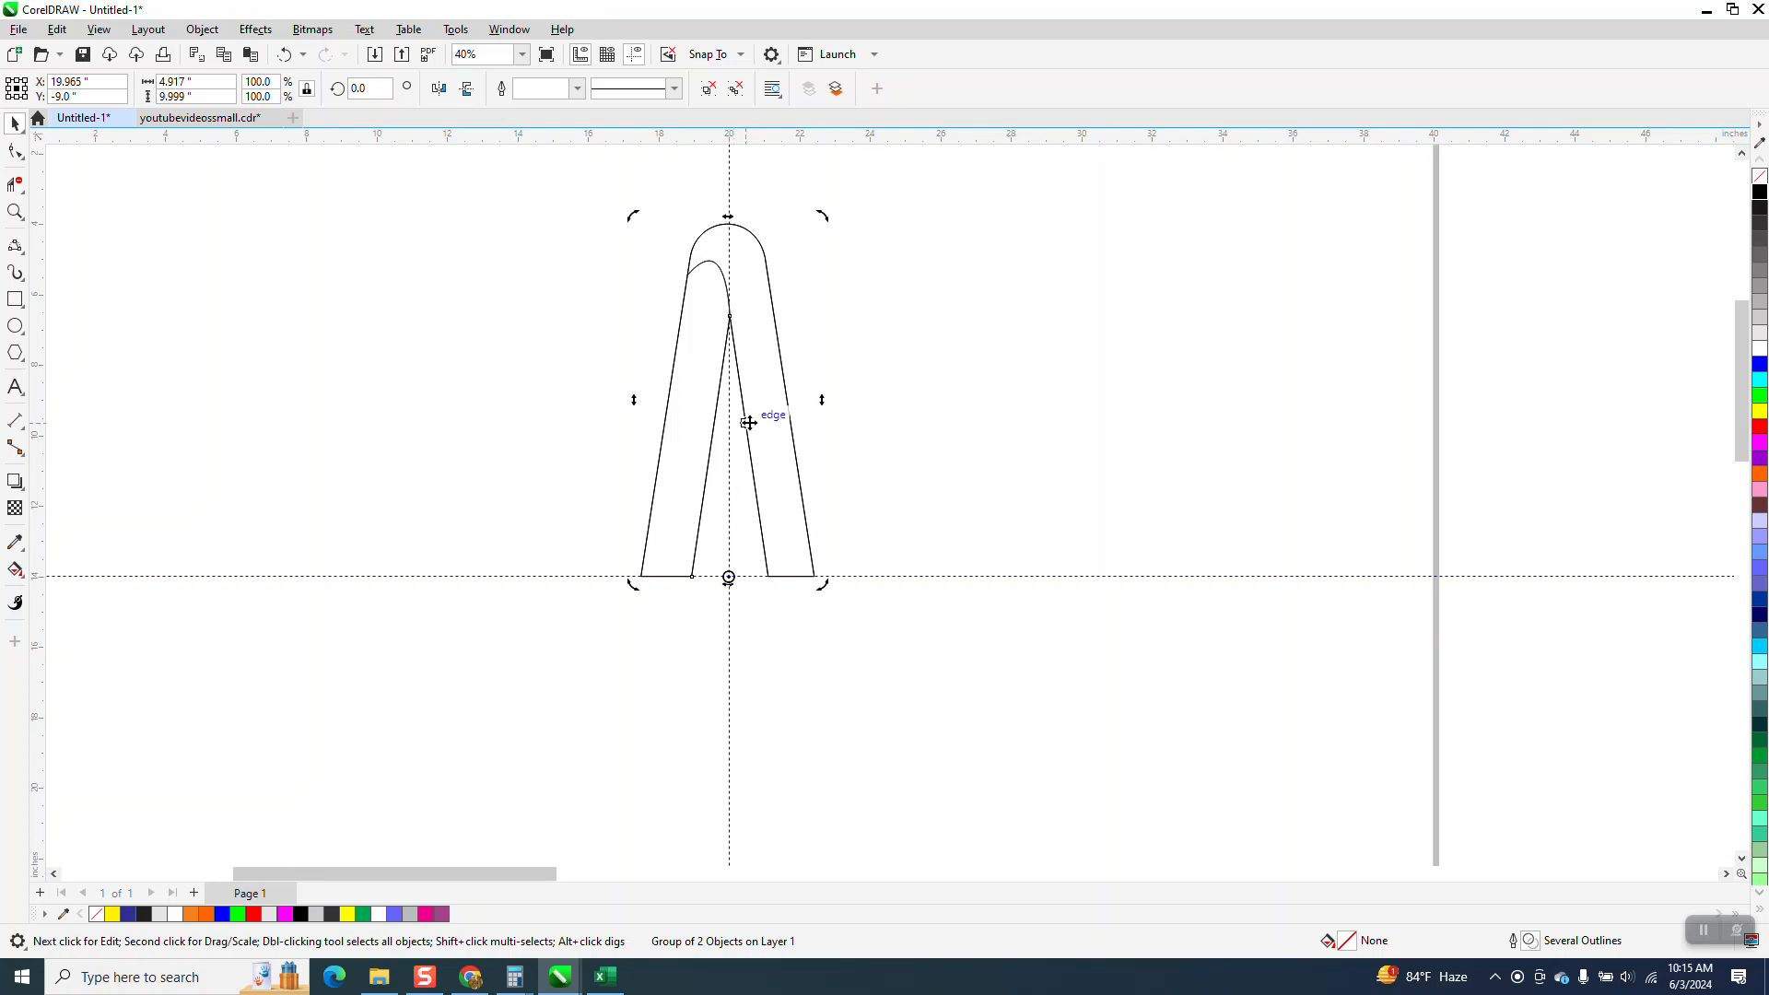
pyautogui.moveTo(378, 90); pyautogui.dragTo(313, 110)
pyautogui.press('Return')
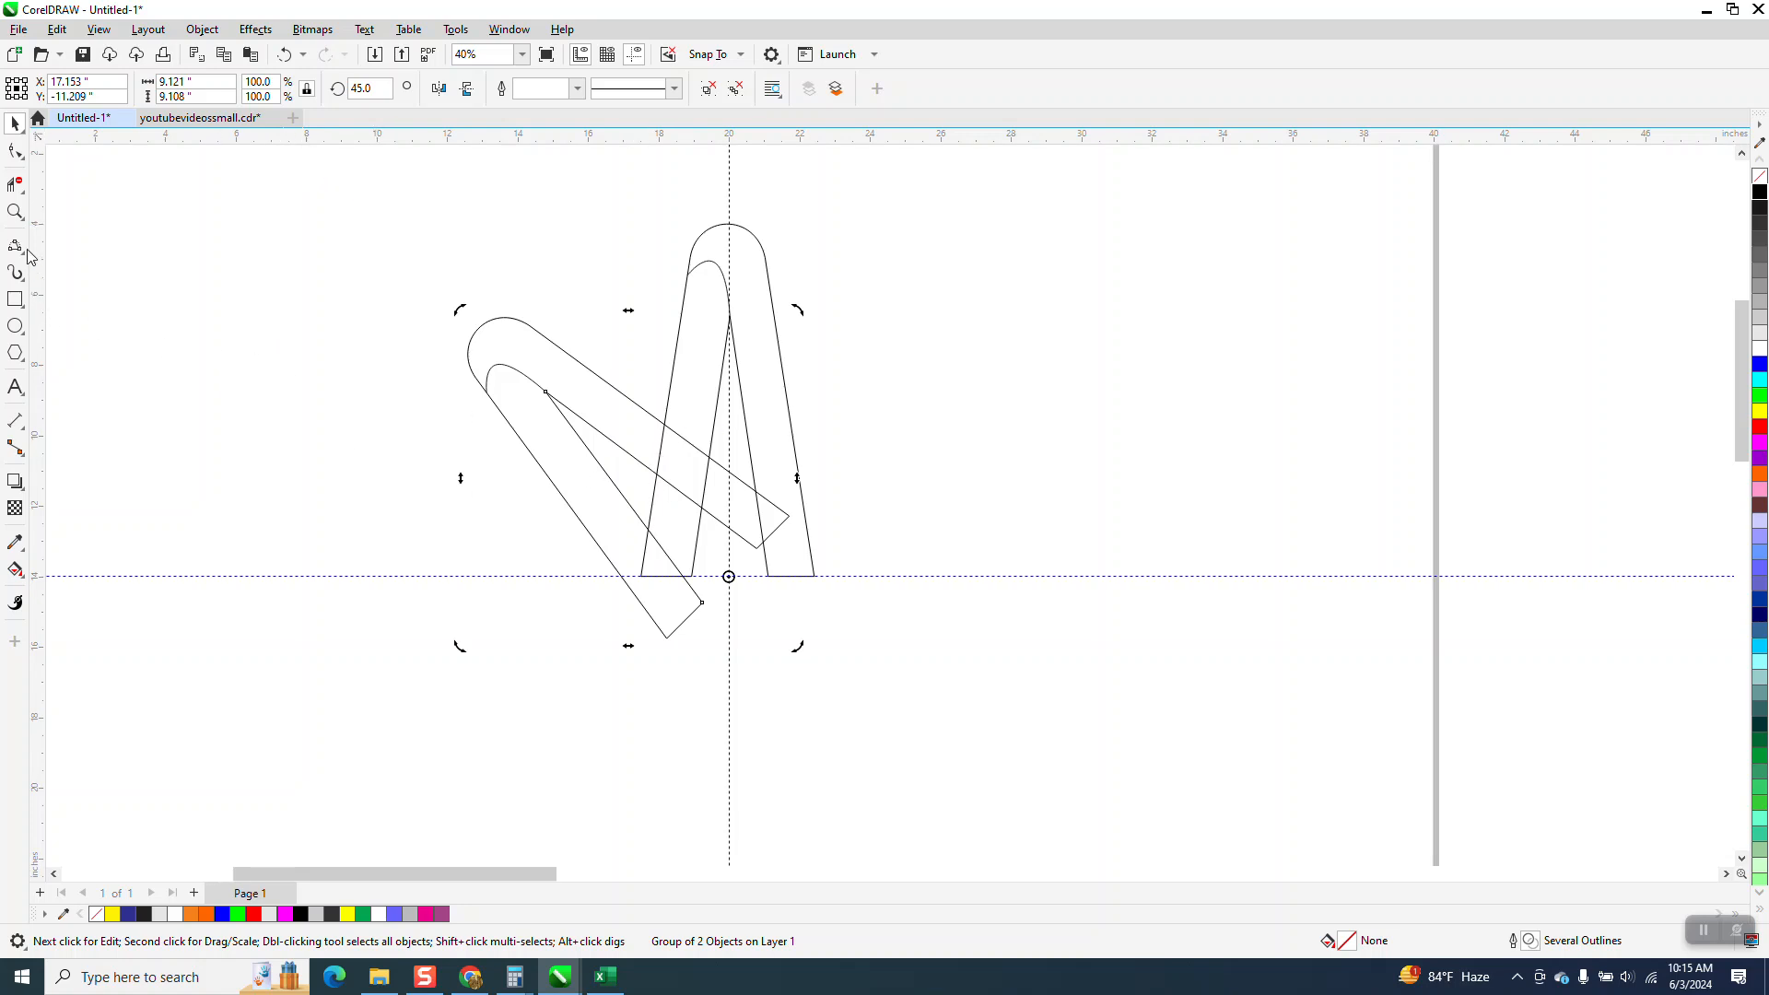
# - Remove the end of the rotated copy's upper arm that overlaps the upright shape's right leg, using Virtual Segment Delete
pyautogui.click(28, 200)
pyautogui.click(90, 228)
pyautogui.moveTo(782, 507); pyautogui.dragTo(784, 510)
pyautogui.click(14, 123)
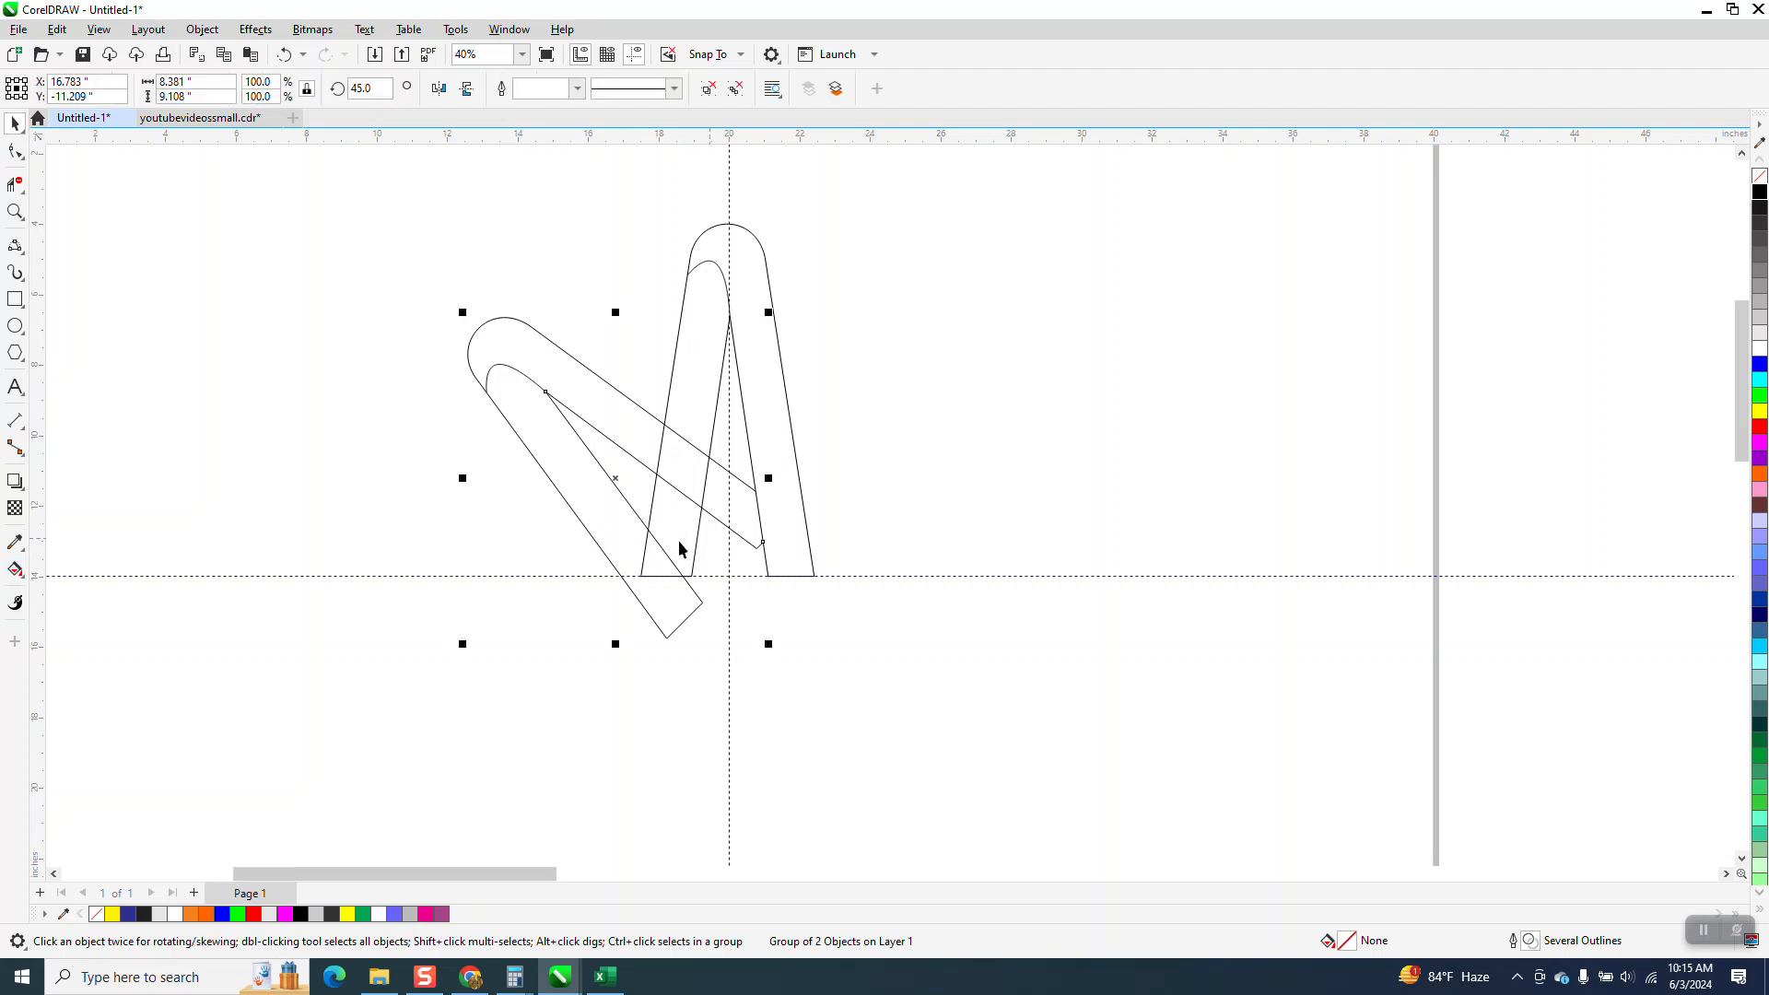
# - Fill the upright shape's inner left band and its outer body orange (#FF6600) with Smart Fill
pyautogui.click(15, 568)
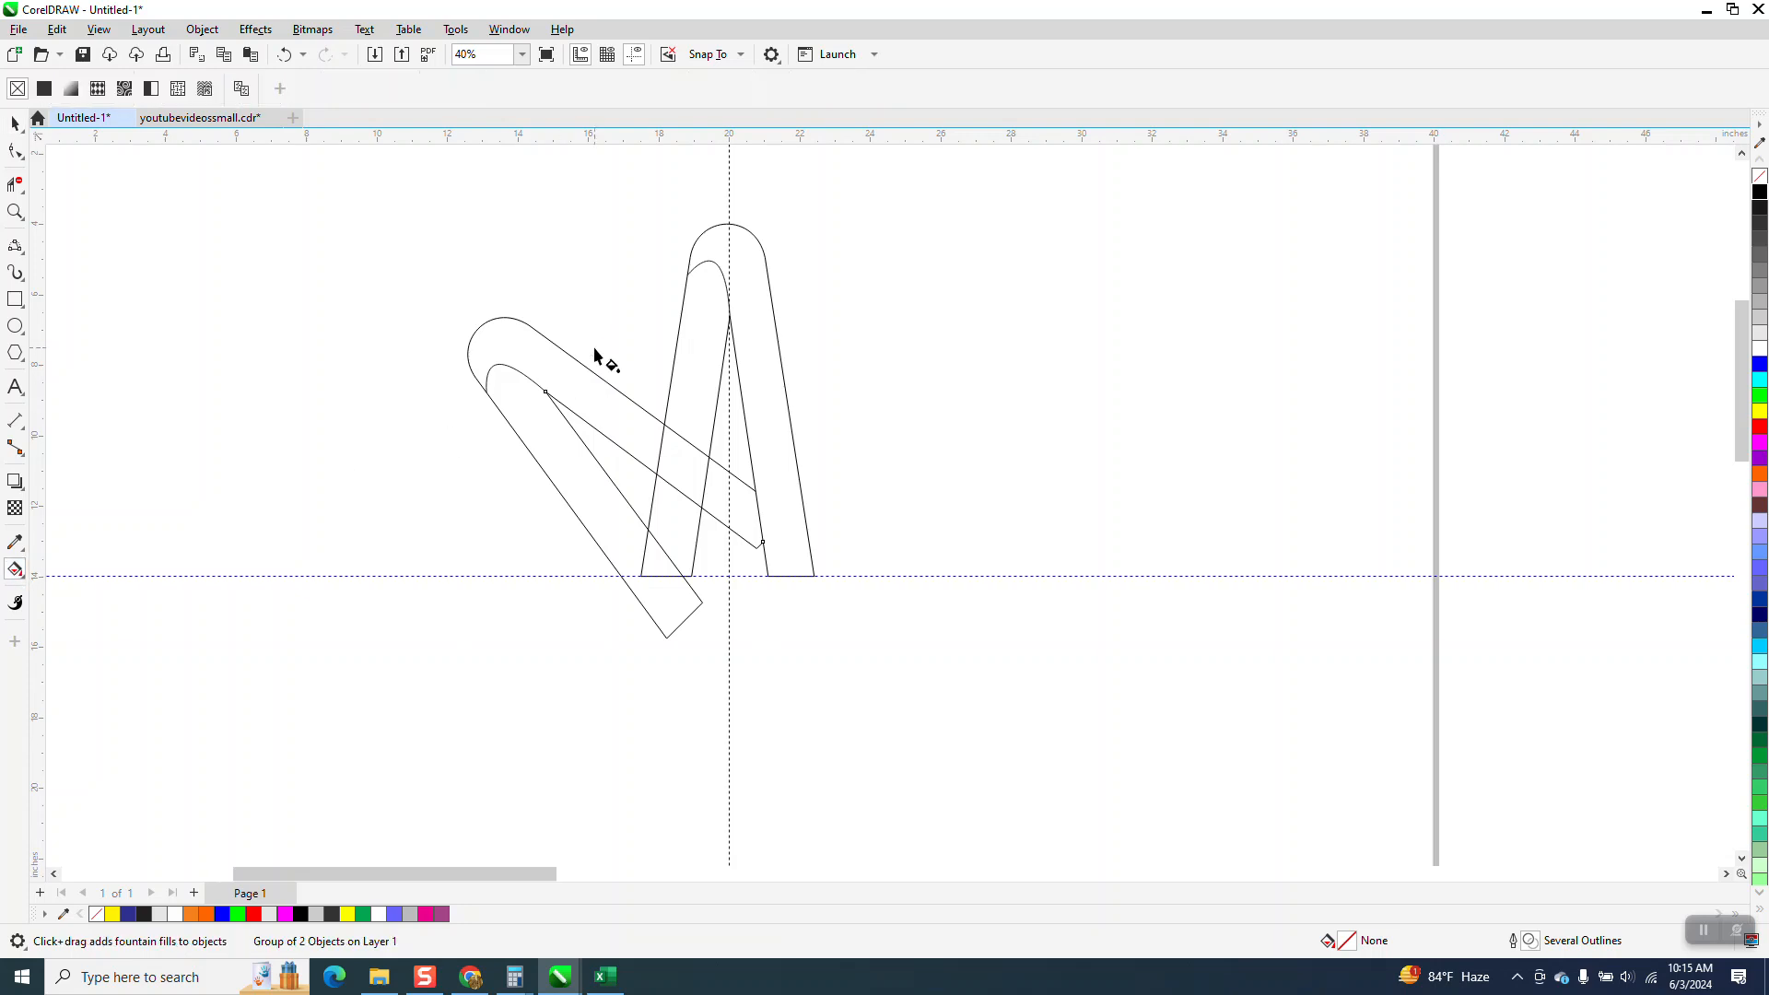
pyautogui.click(16, 570)
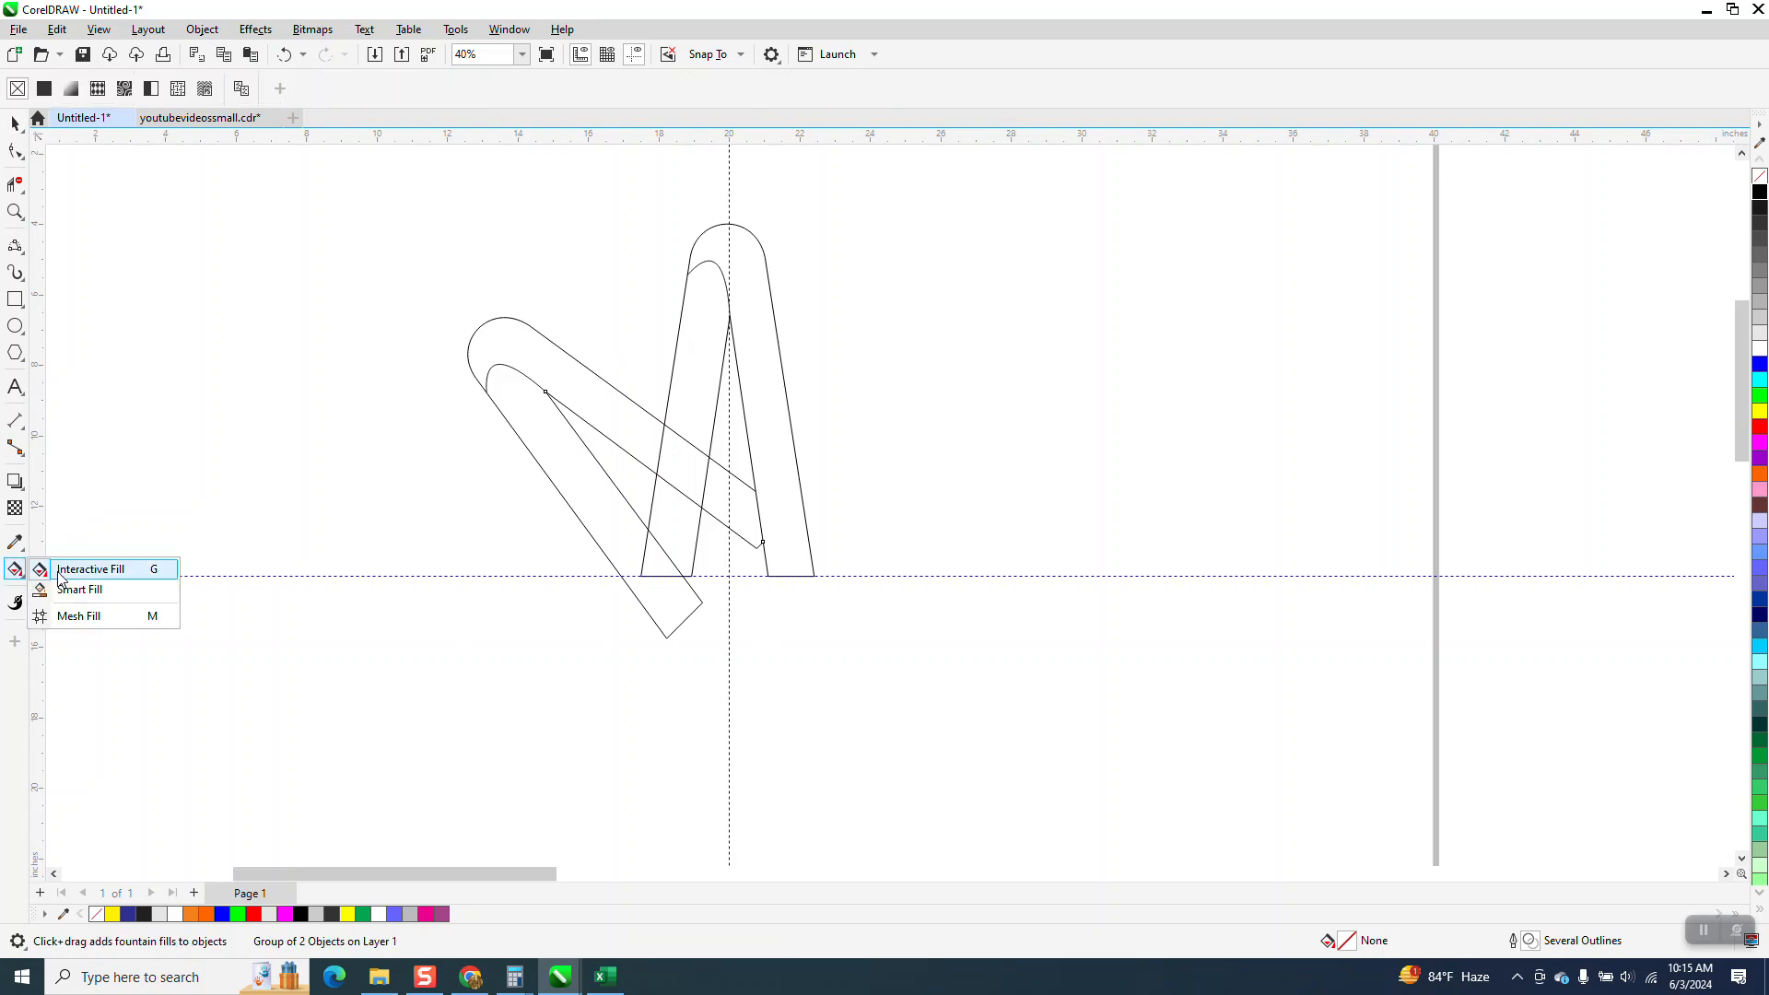
pyautogui.click(74, 590)
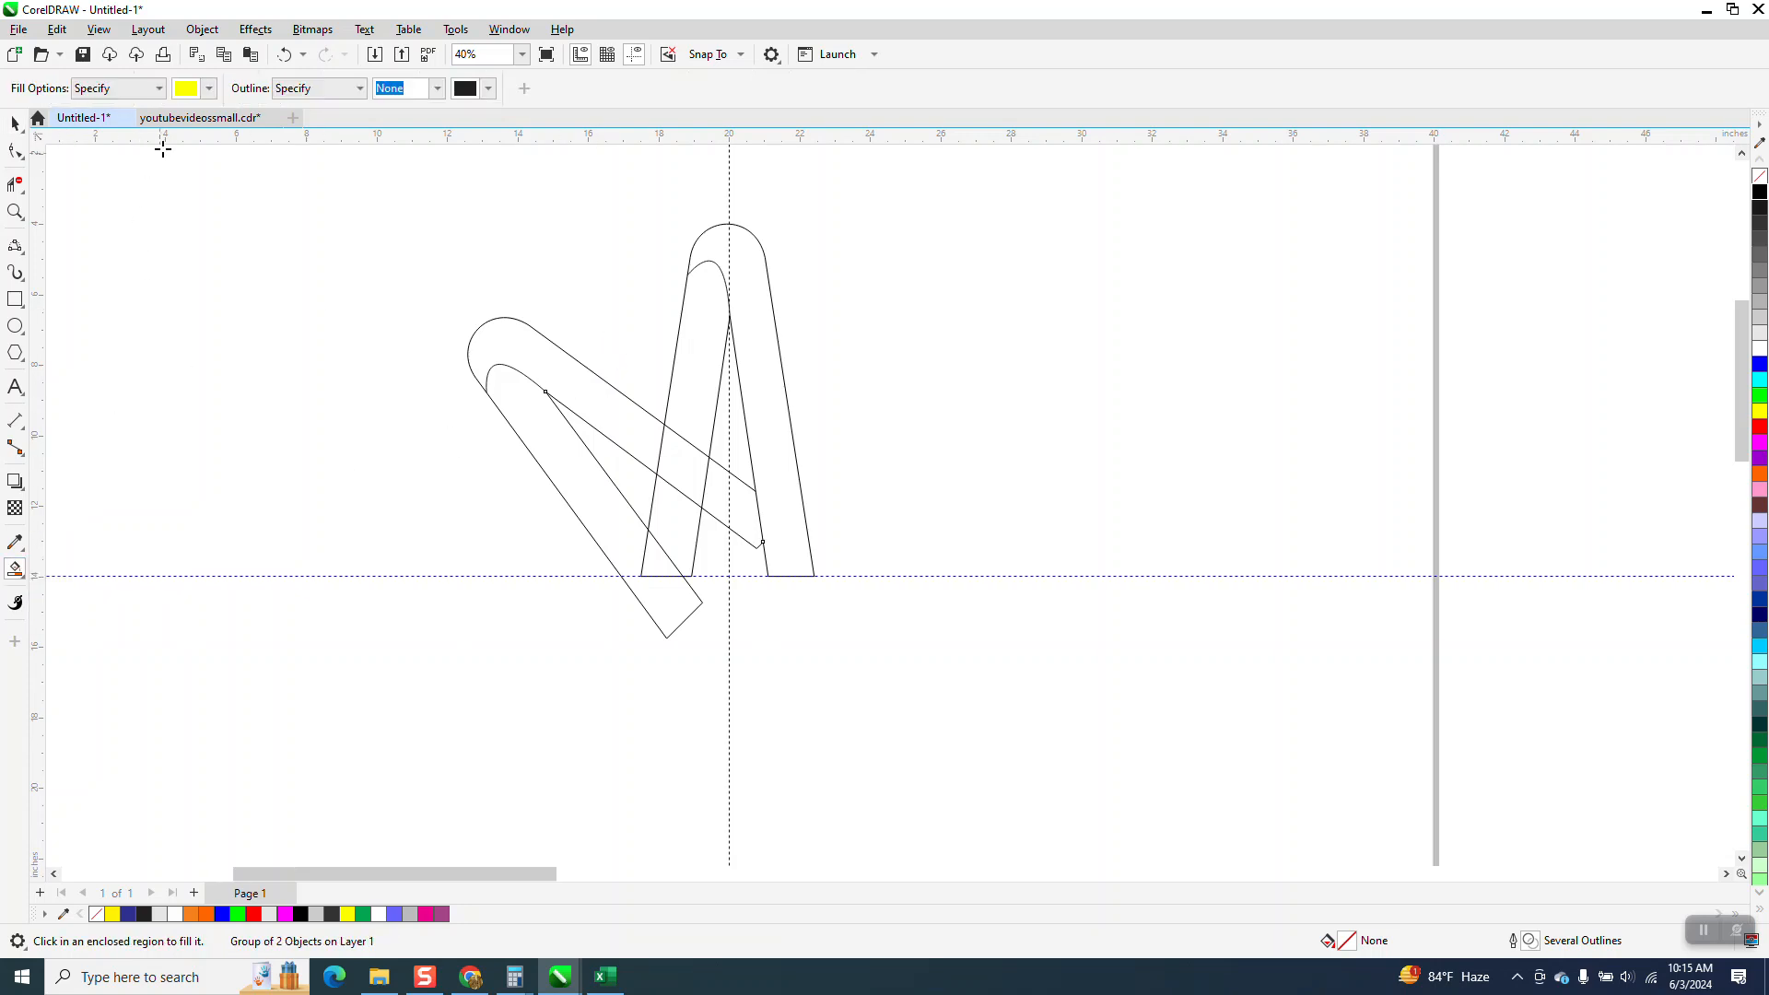
pyautogui.click(212, 88)
pyautogui.click(245, 228)
pyautogui.click(695, 378)
pyautogui.click(696, 376)
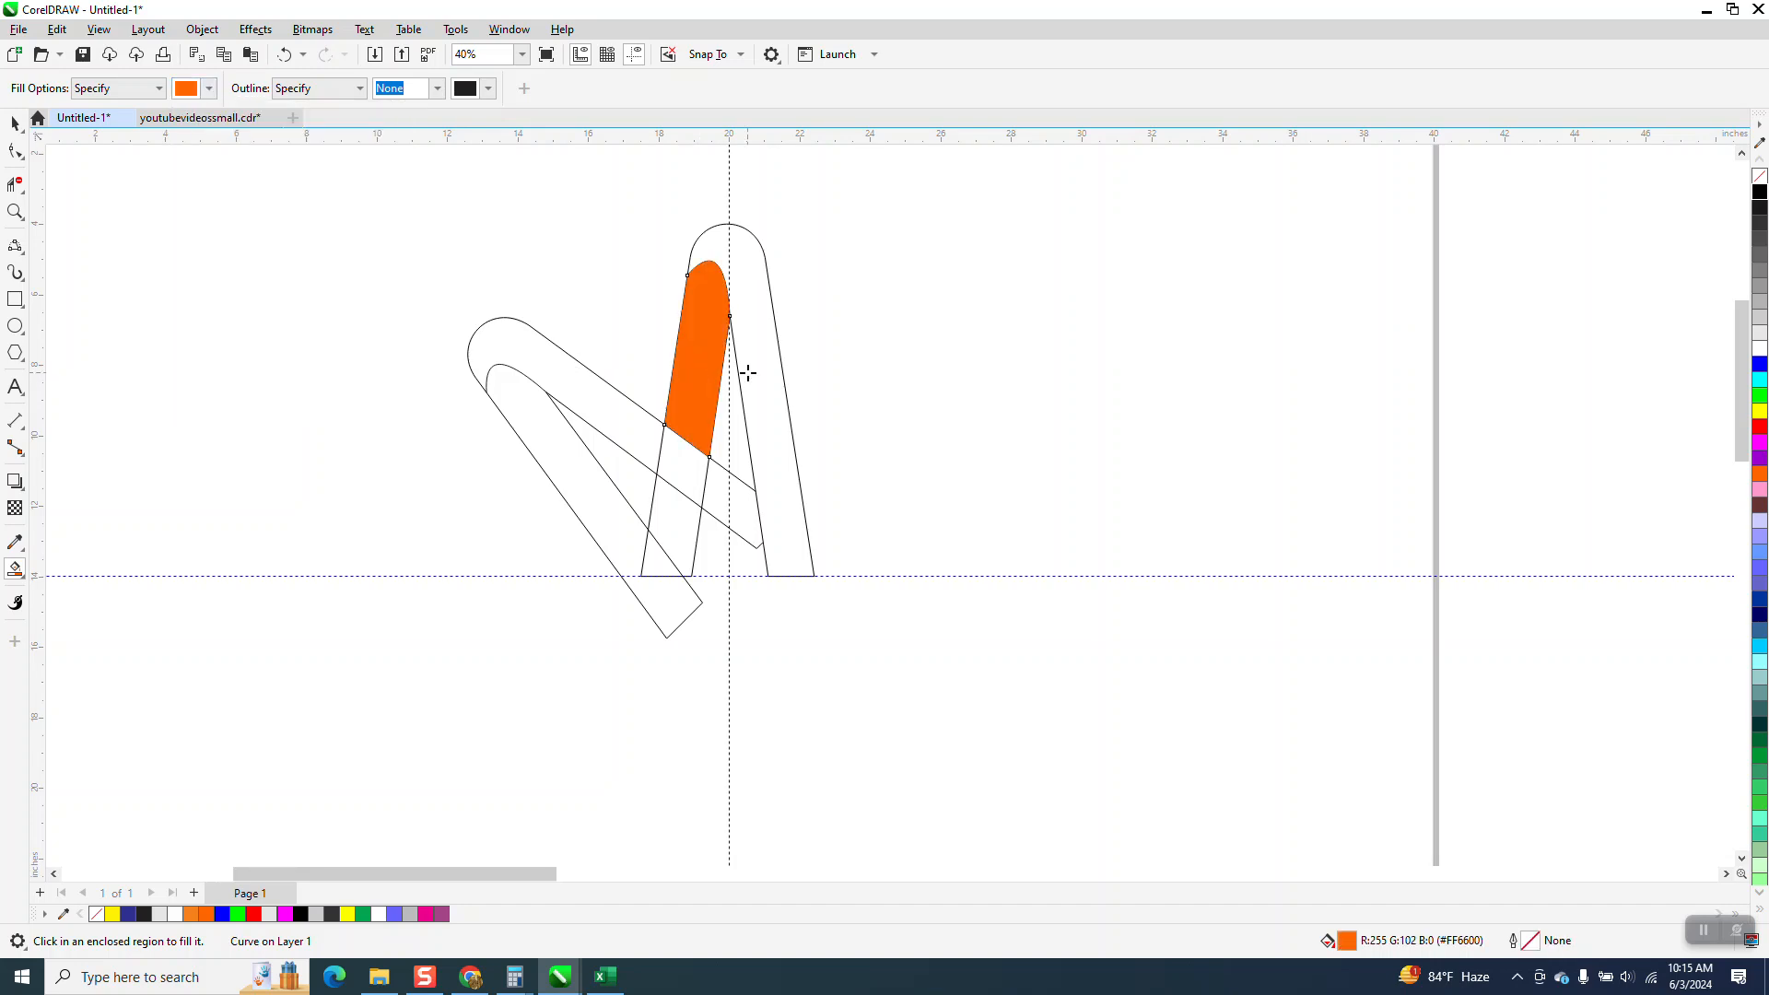
pyautogui.click(764, 379)
# - Apply a fountain fill to the inner left band, shading from orange at its lower end to black at its upper end
pyautogui.click(14, 123)
pyautogui.click(703, 353)
pyautogui.click(23, 579)
pyautogui.click(94, 592)
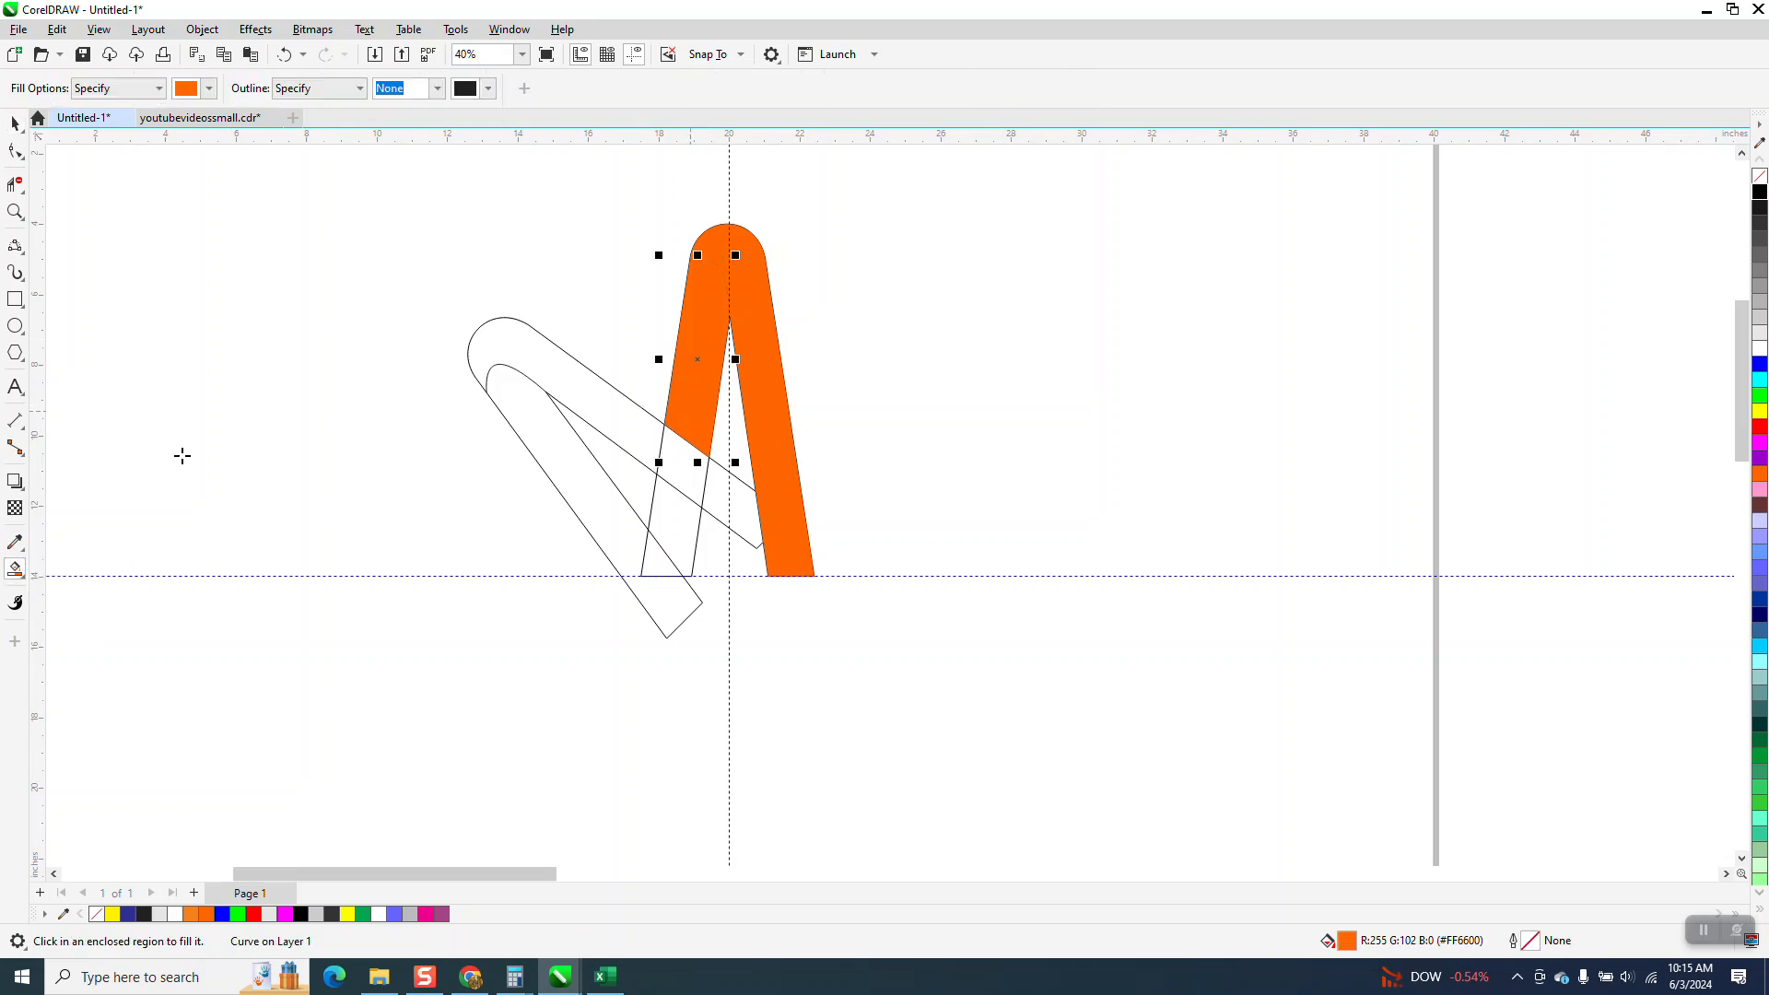
pyautogui.click(23, 579)
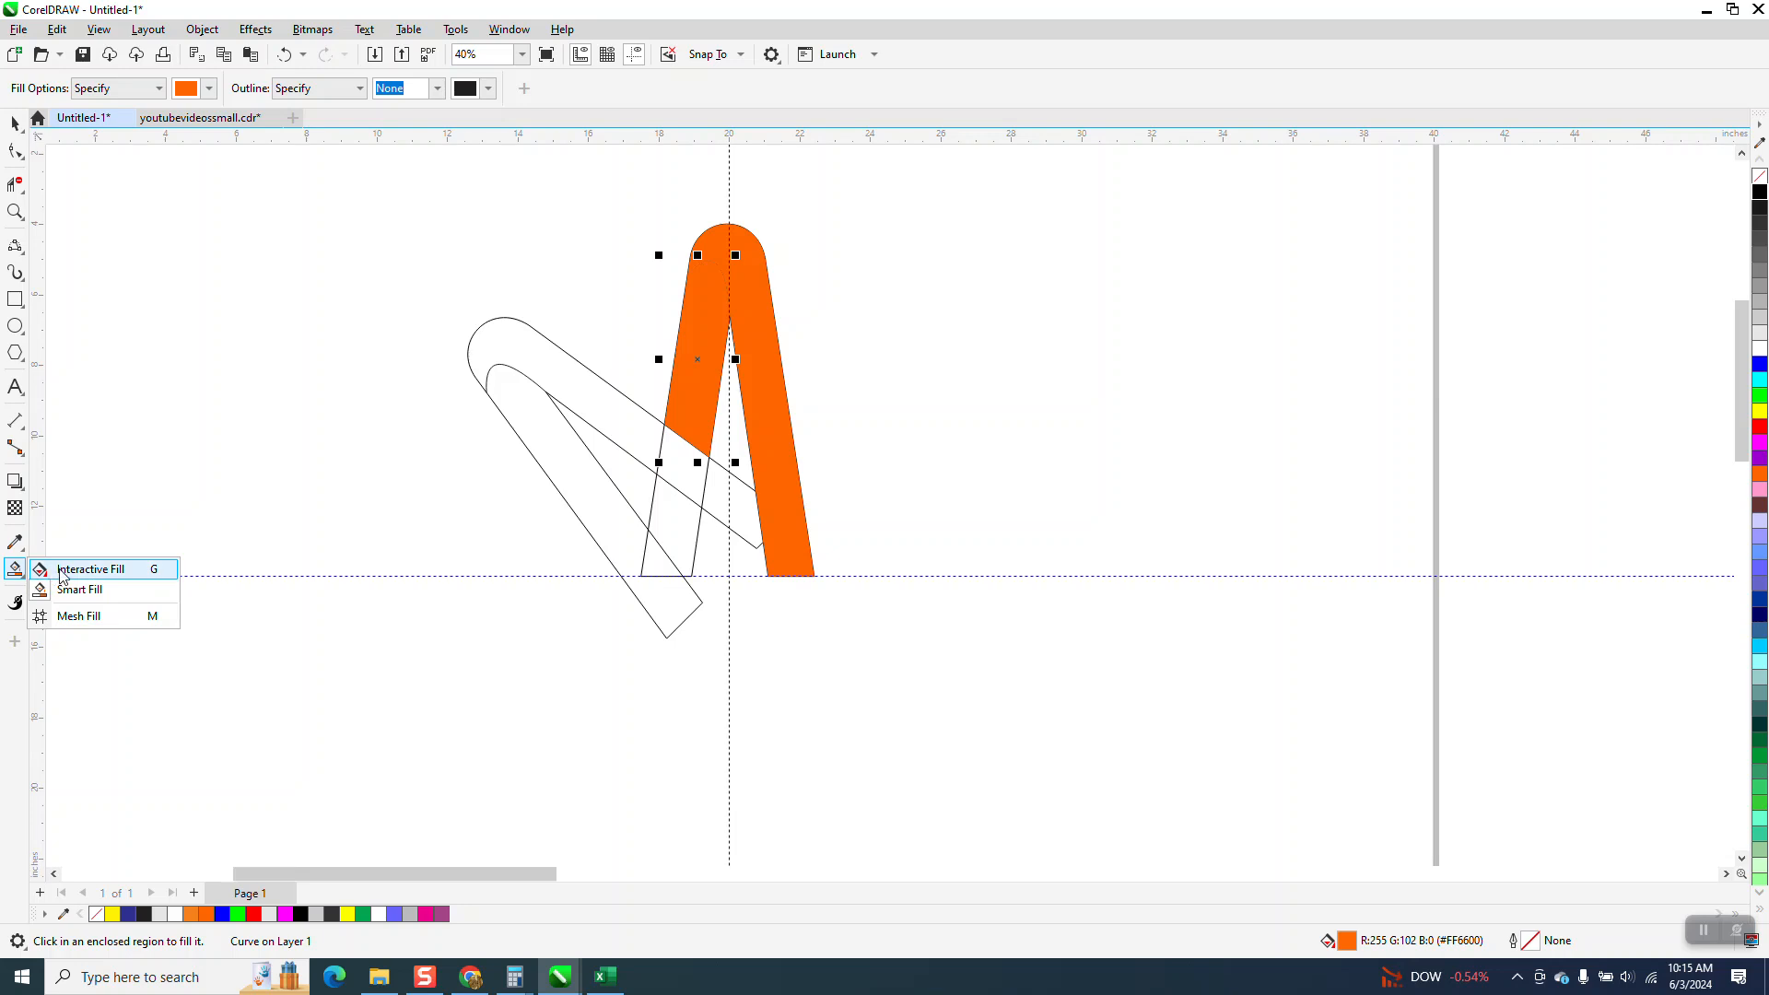
pyautogui.click(95, 569)
pyautogui.moveTo(670, 388); pyautogui.dragTo(757, 246)
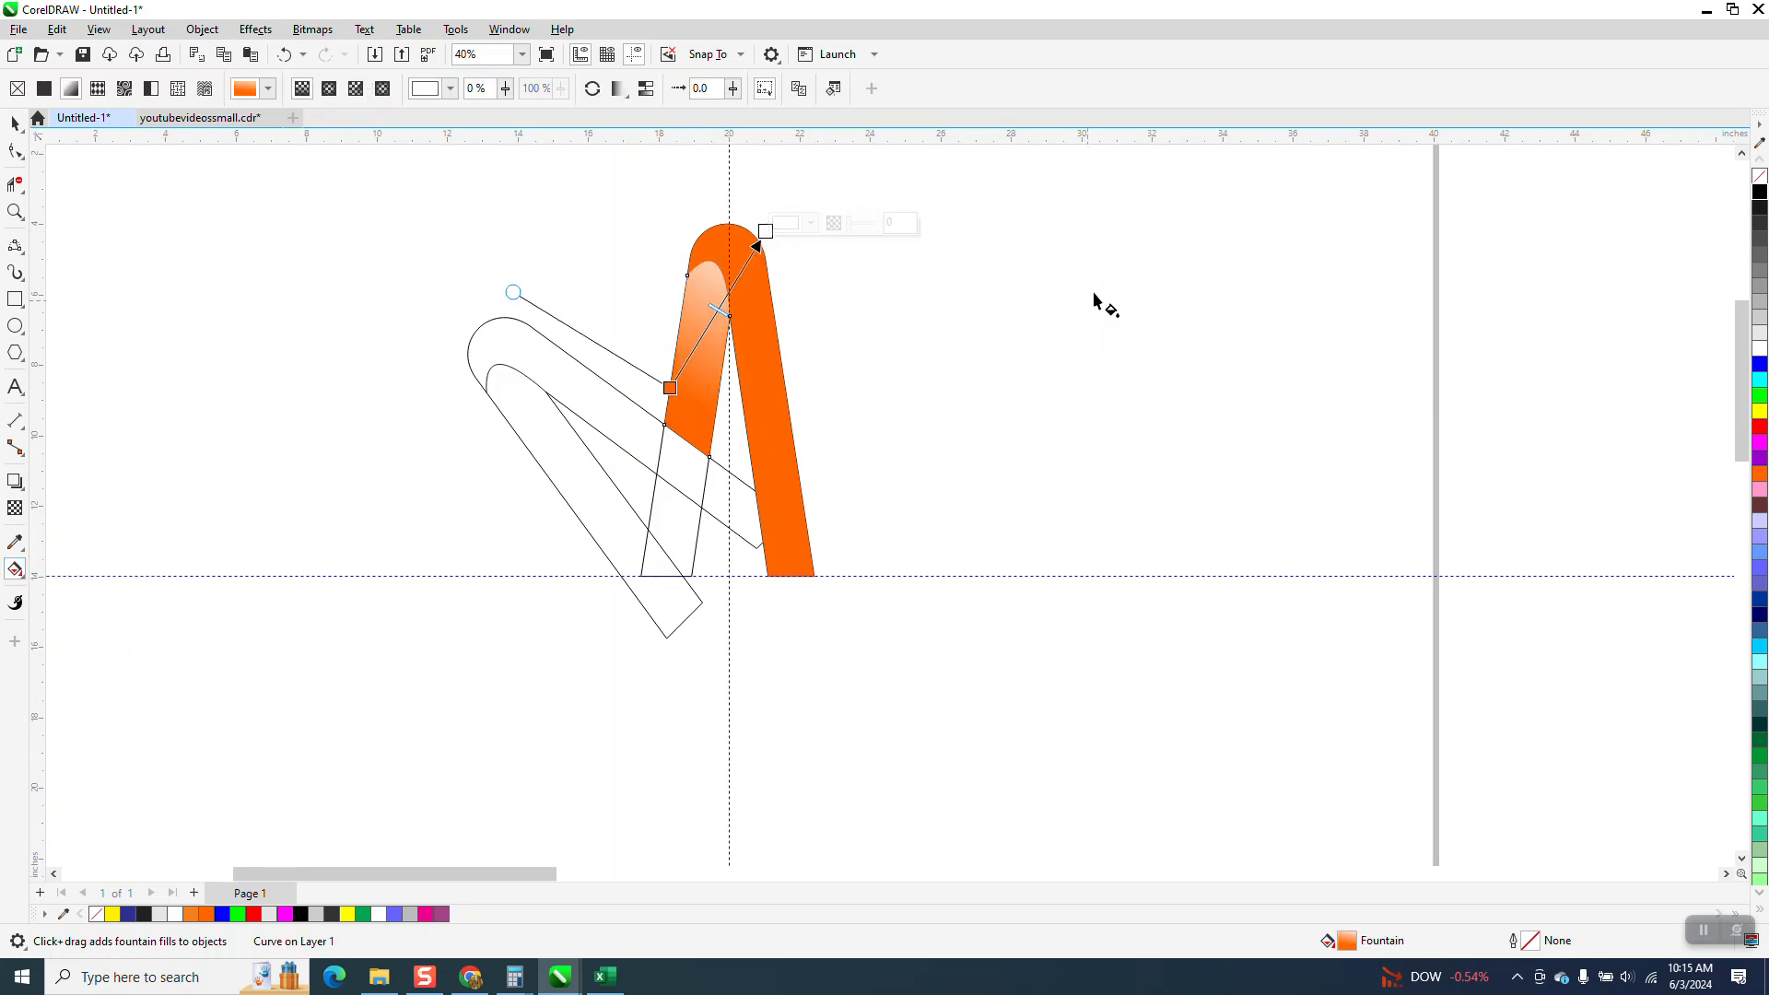
pyautogui.moveTo(1762, 210); pyautogui.dragTo(780, 185)
# - Delete the unfilled copy of the shape that is rotated 45 degrees
pyautogui.click(15, 212)
pyautogui.moveTo(683, 244); pyautogui.dragTo(834, 339)
pyautogui.rightClick(594, 329)
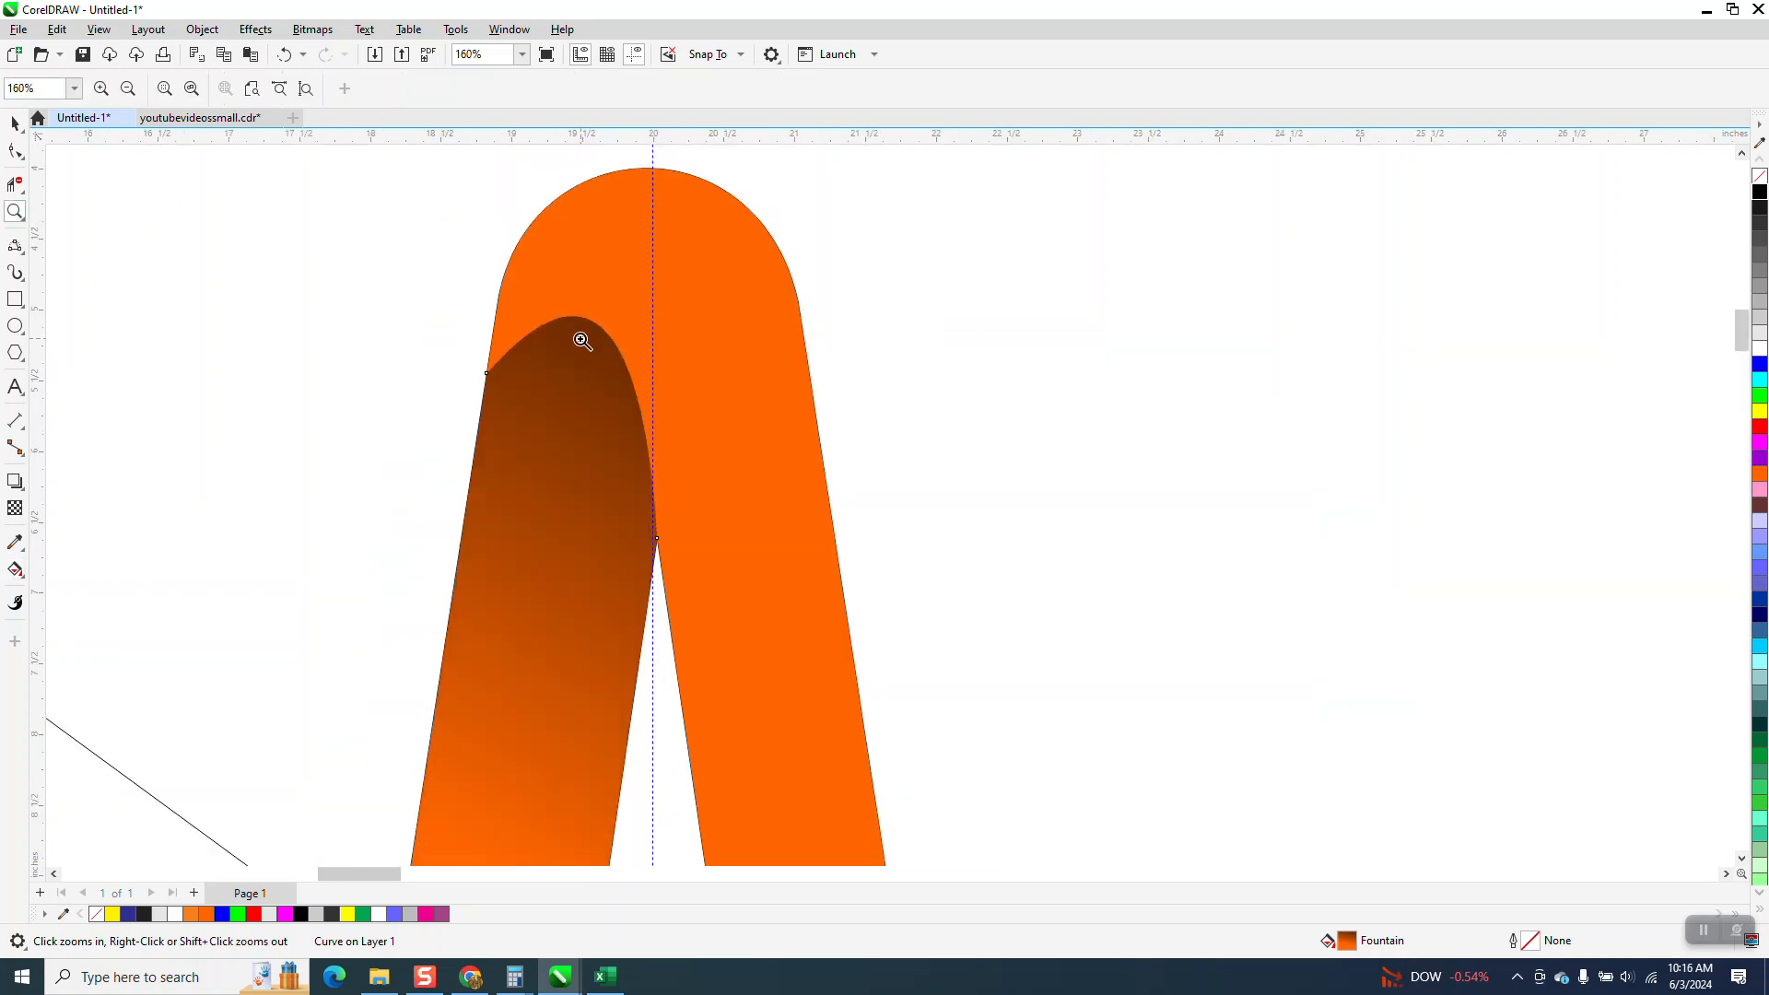
pyautogui.rightClick(588, 337)
pyautogui.rightClick(599, 339)
pyautogui.rightClick(516, 318)
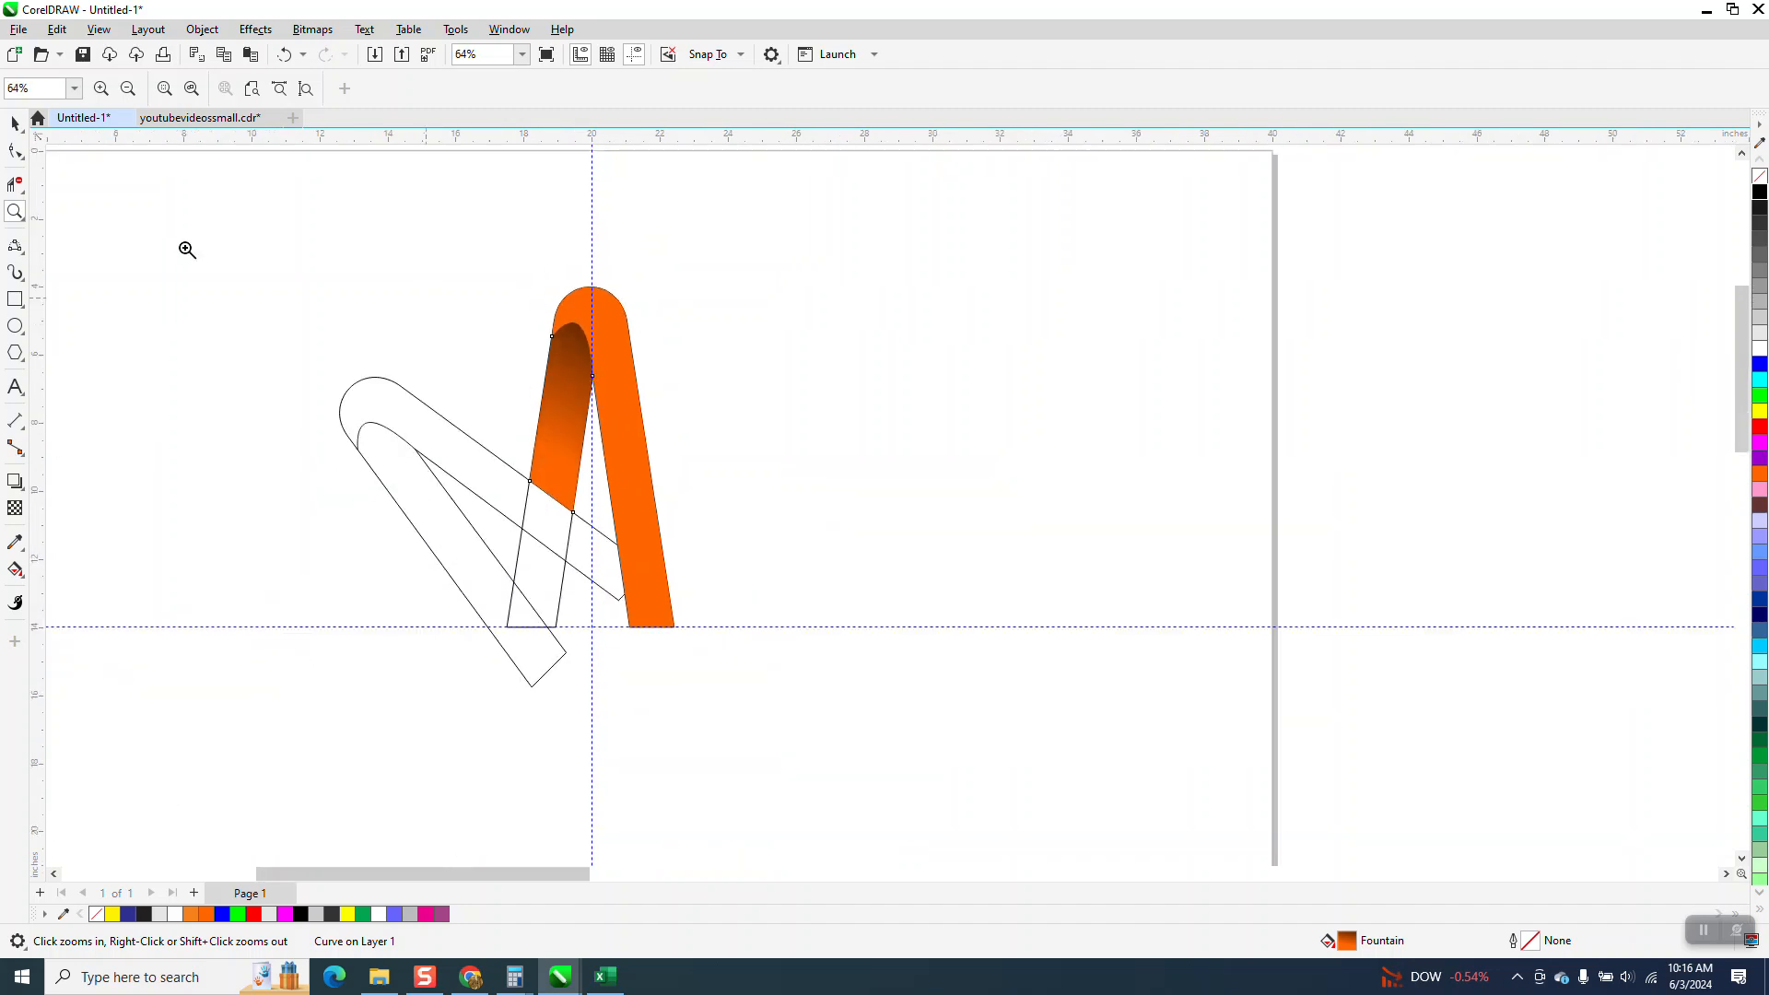
pyautogui.press('space')
pyautogui.click(441, 420)
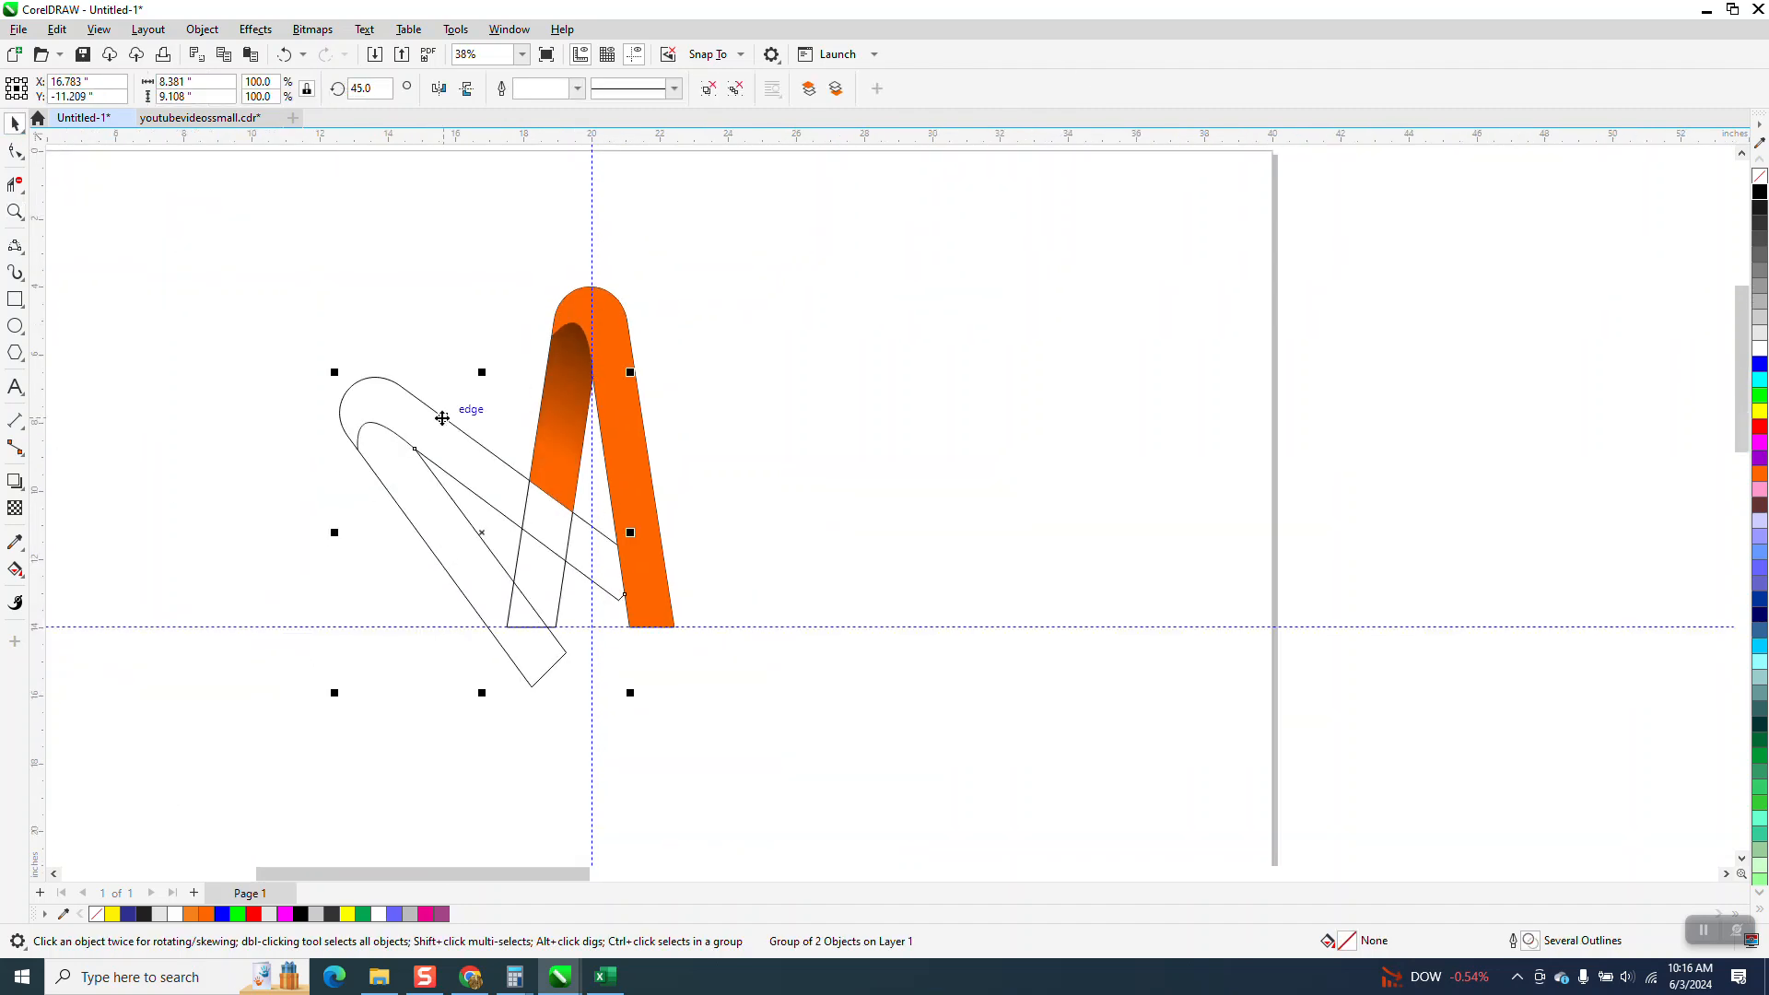
pyautogui.press('Delete')
# - Remove the outlines from all parts of the upright petal and group them
pyautogui.moveTo(819, 750); pyautogui.dragTo(818, 750)
pyautogui.rightClick(1760, 179)
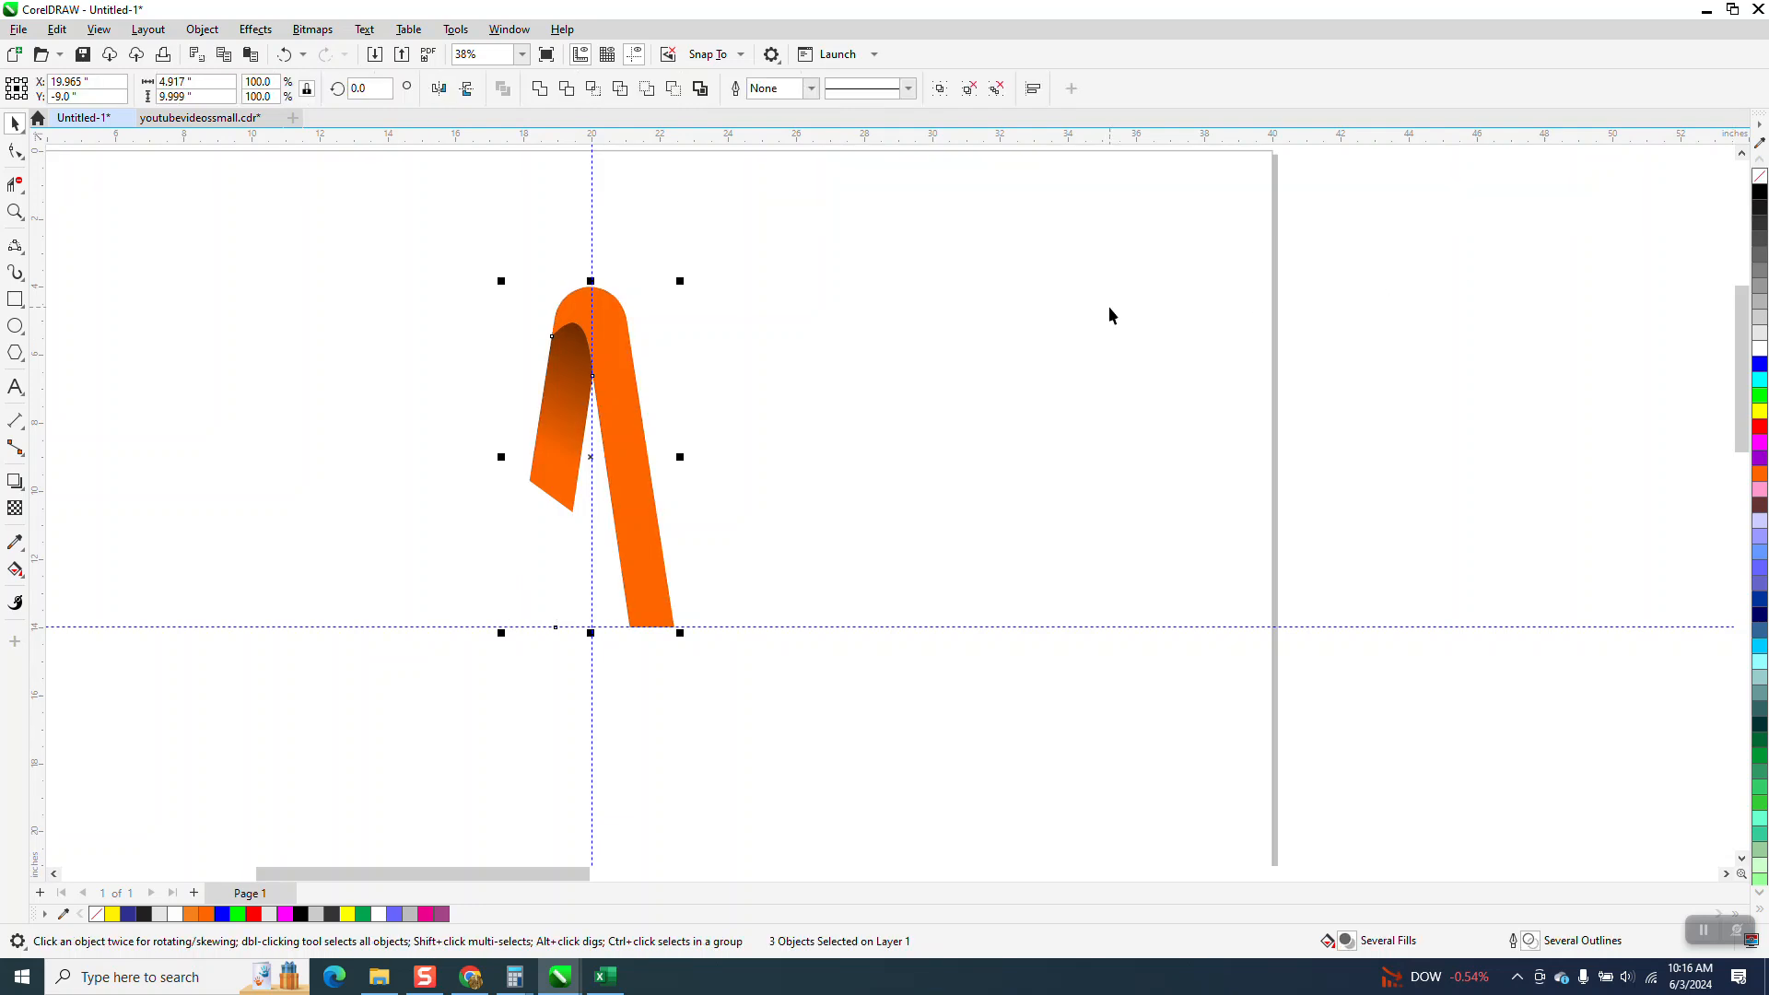
pyautogui.hotkey('ctrl', 'g')
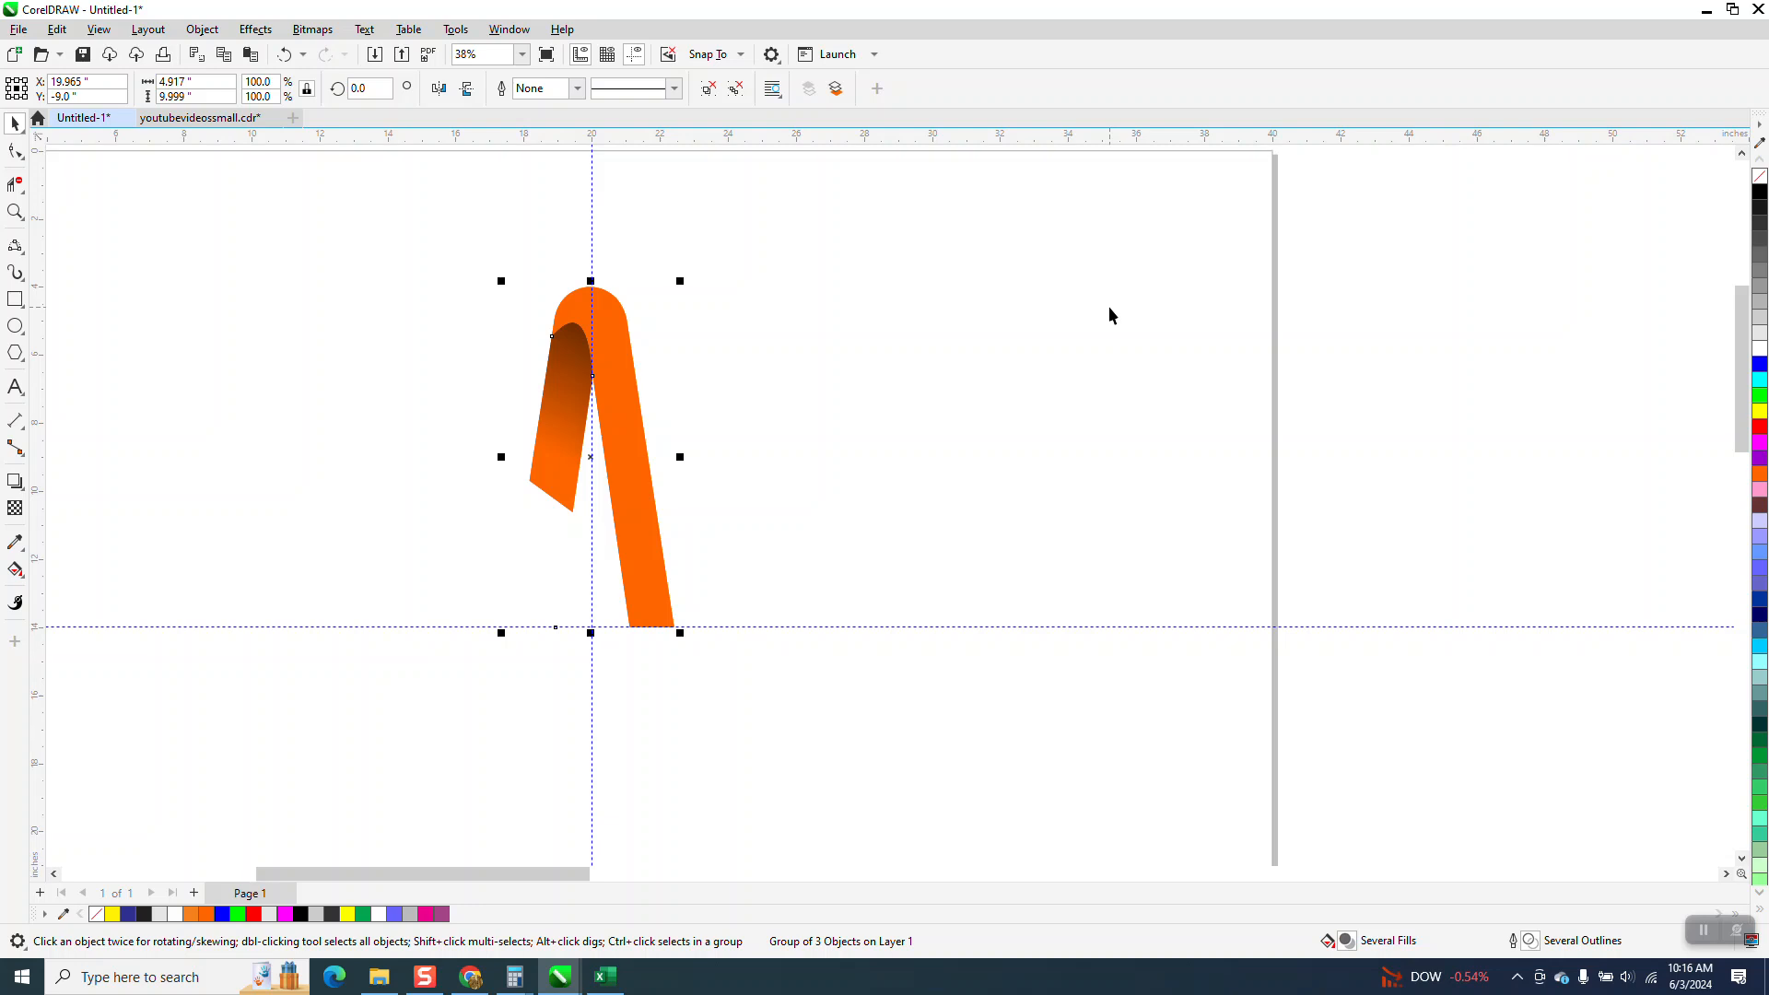
# - Place the orange petal group's rotation centre at the guideline intersection and create a copy rotated 45 degrees about it
pyautogui.click(592, 461)
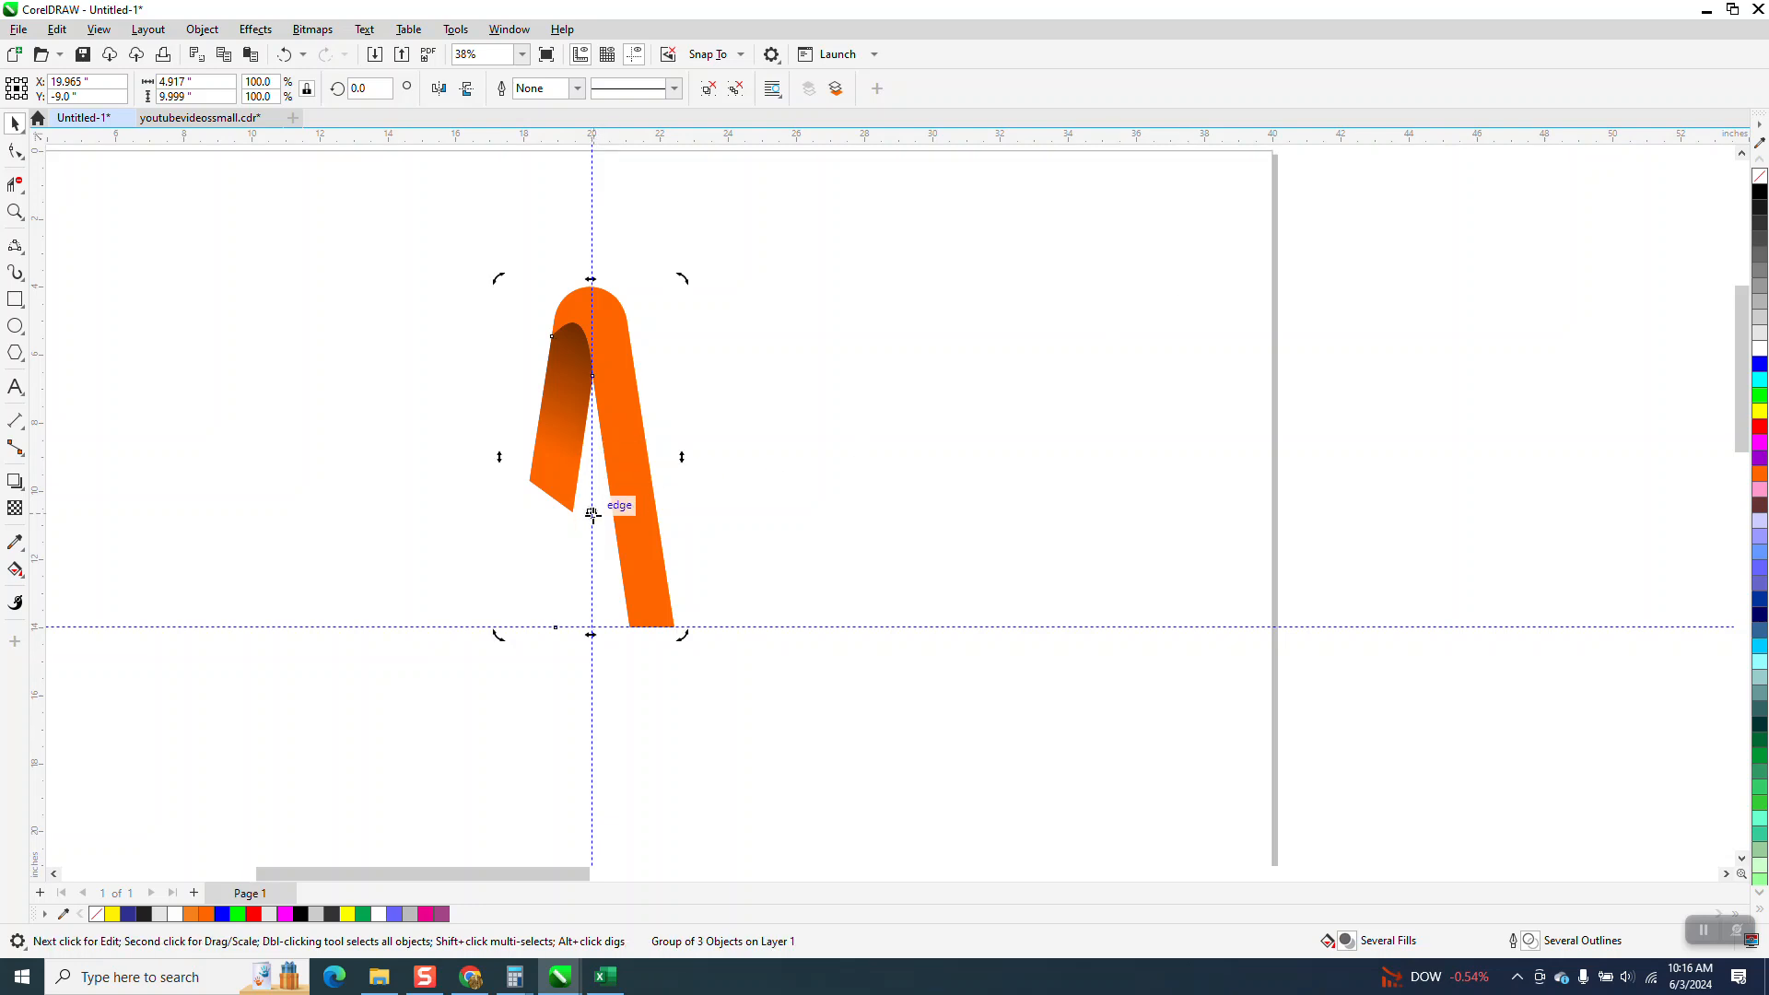
pyautogui.click(648, 551)
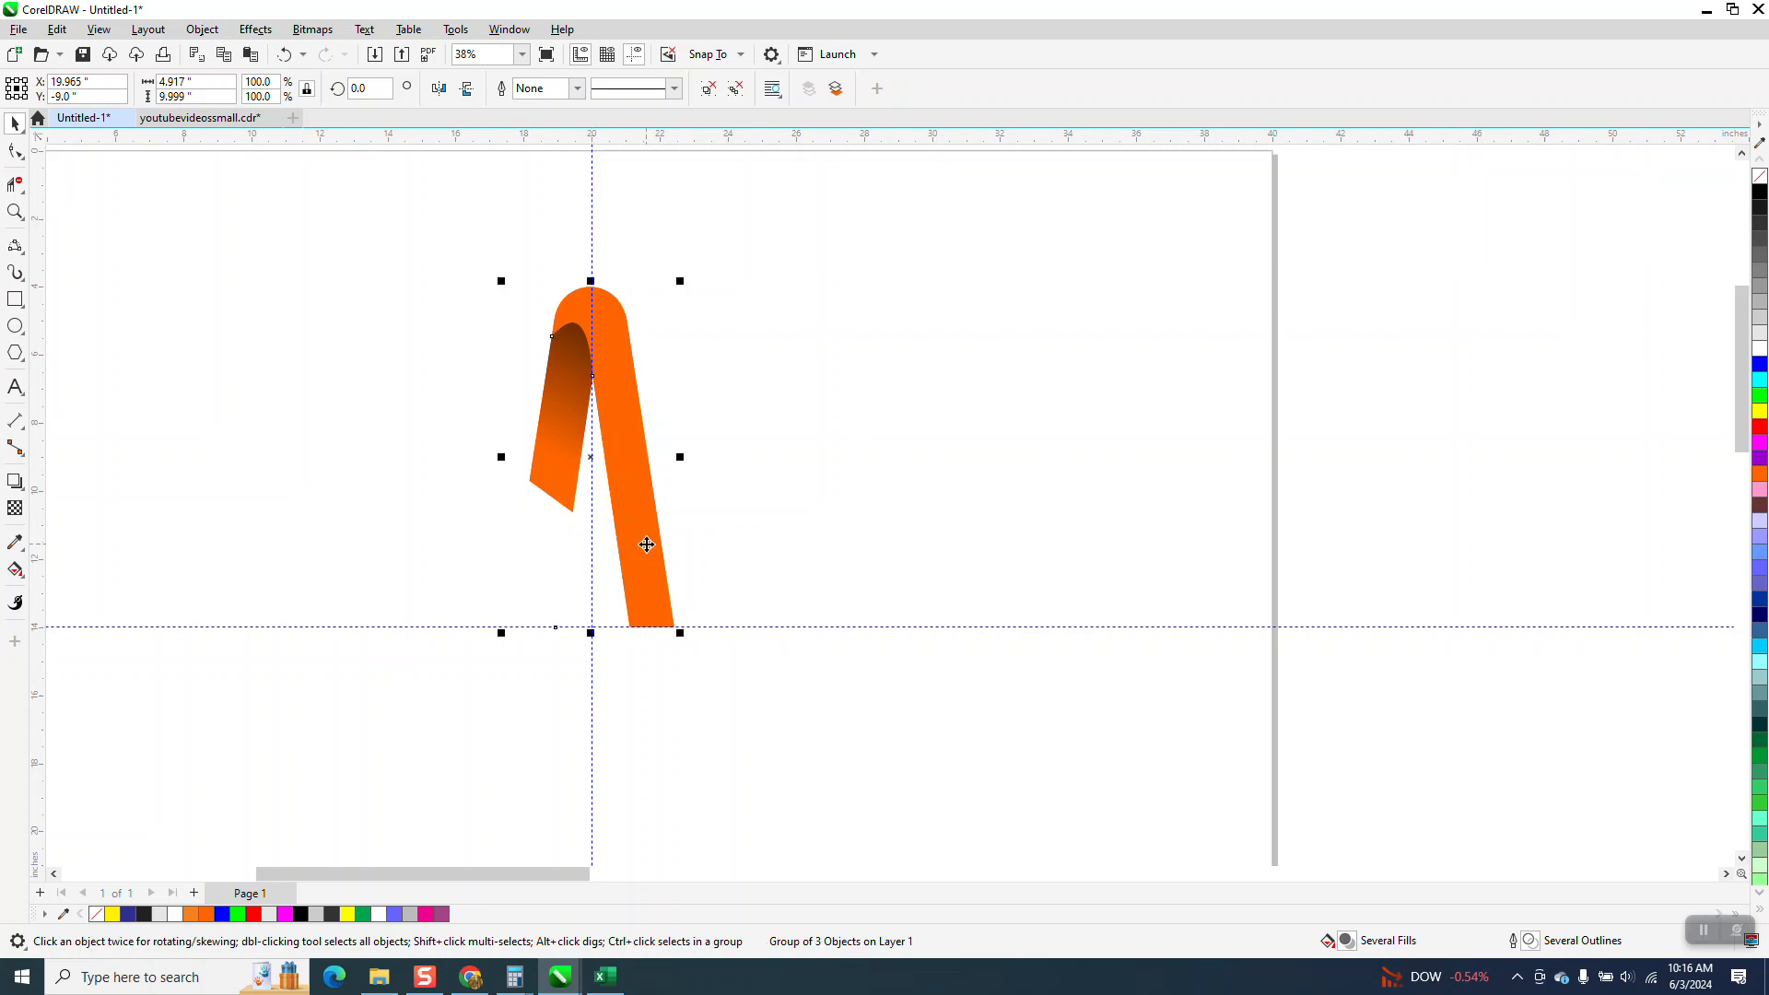
pyautogui.click(647, 544)
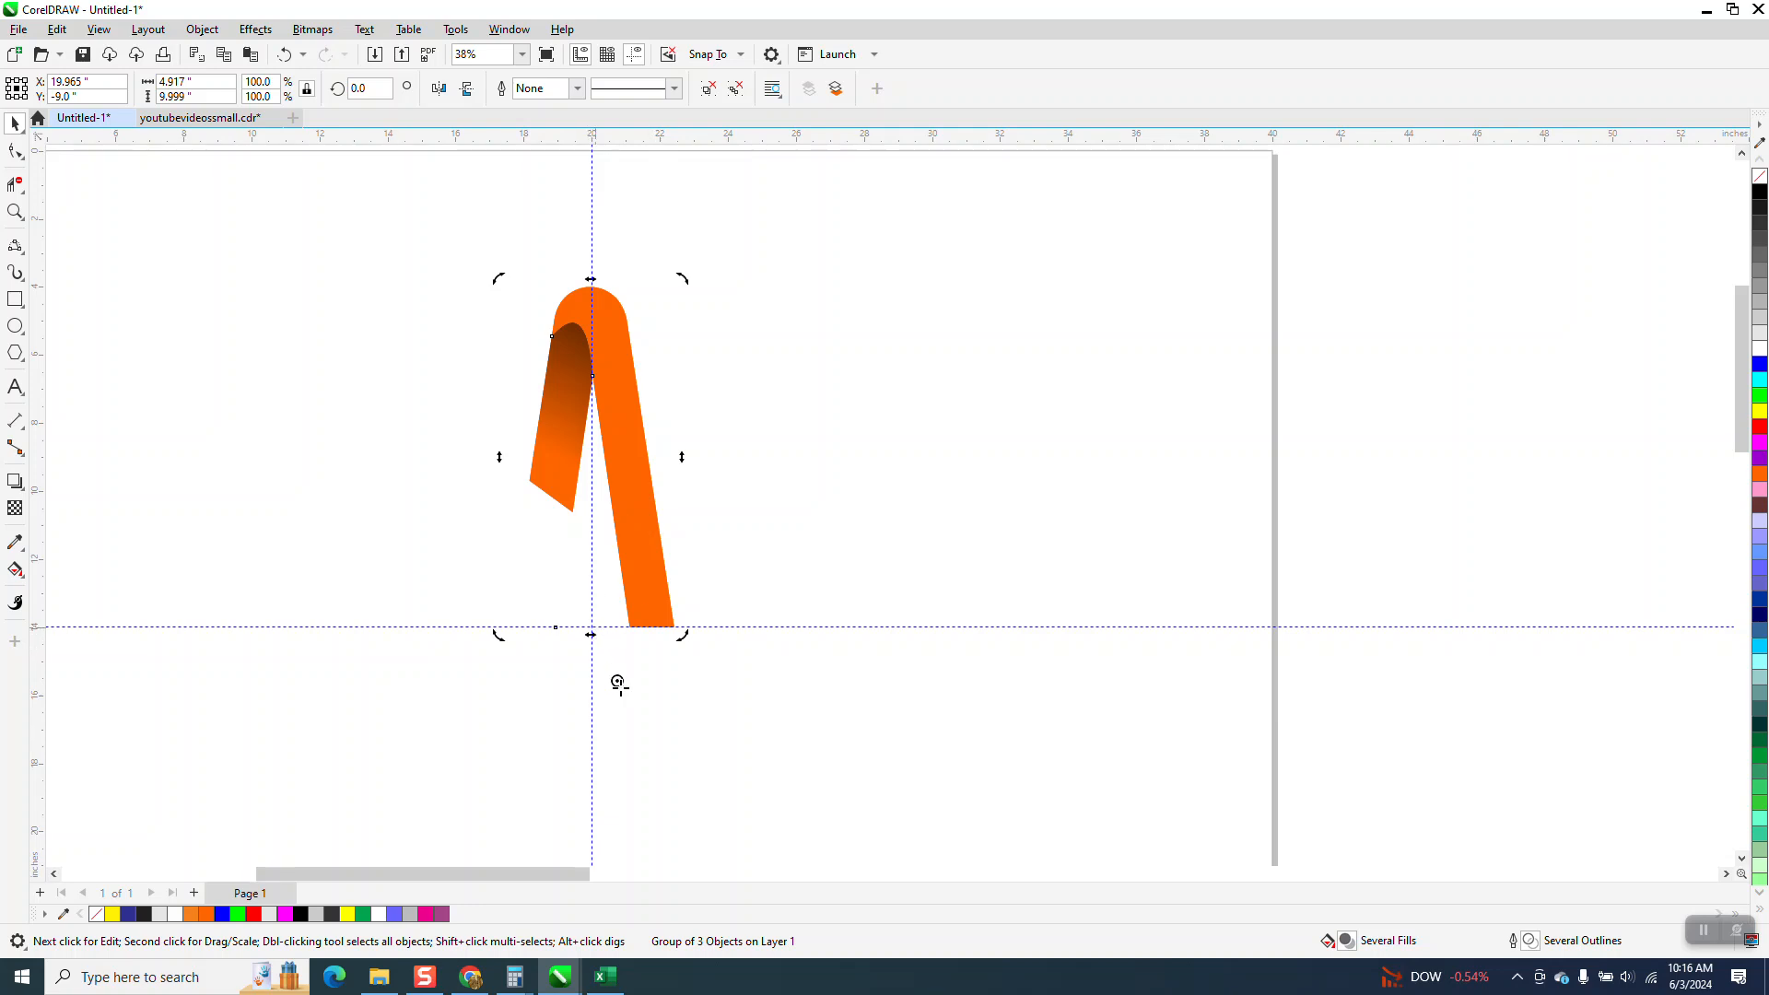
pyautogui.click(632, 565)
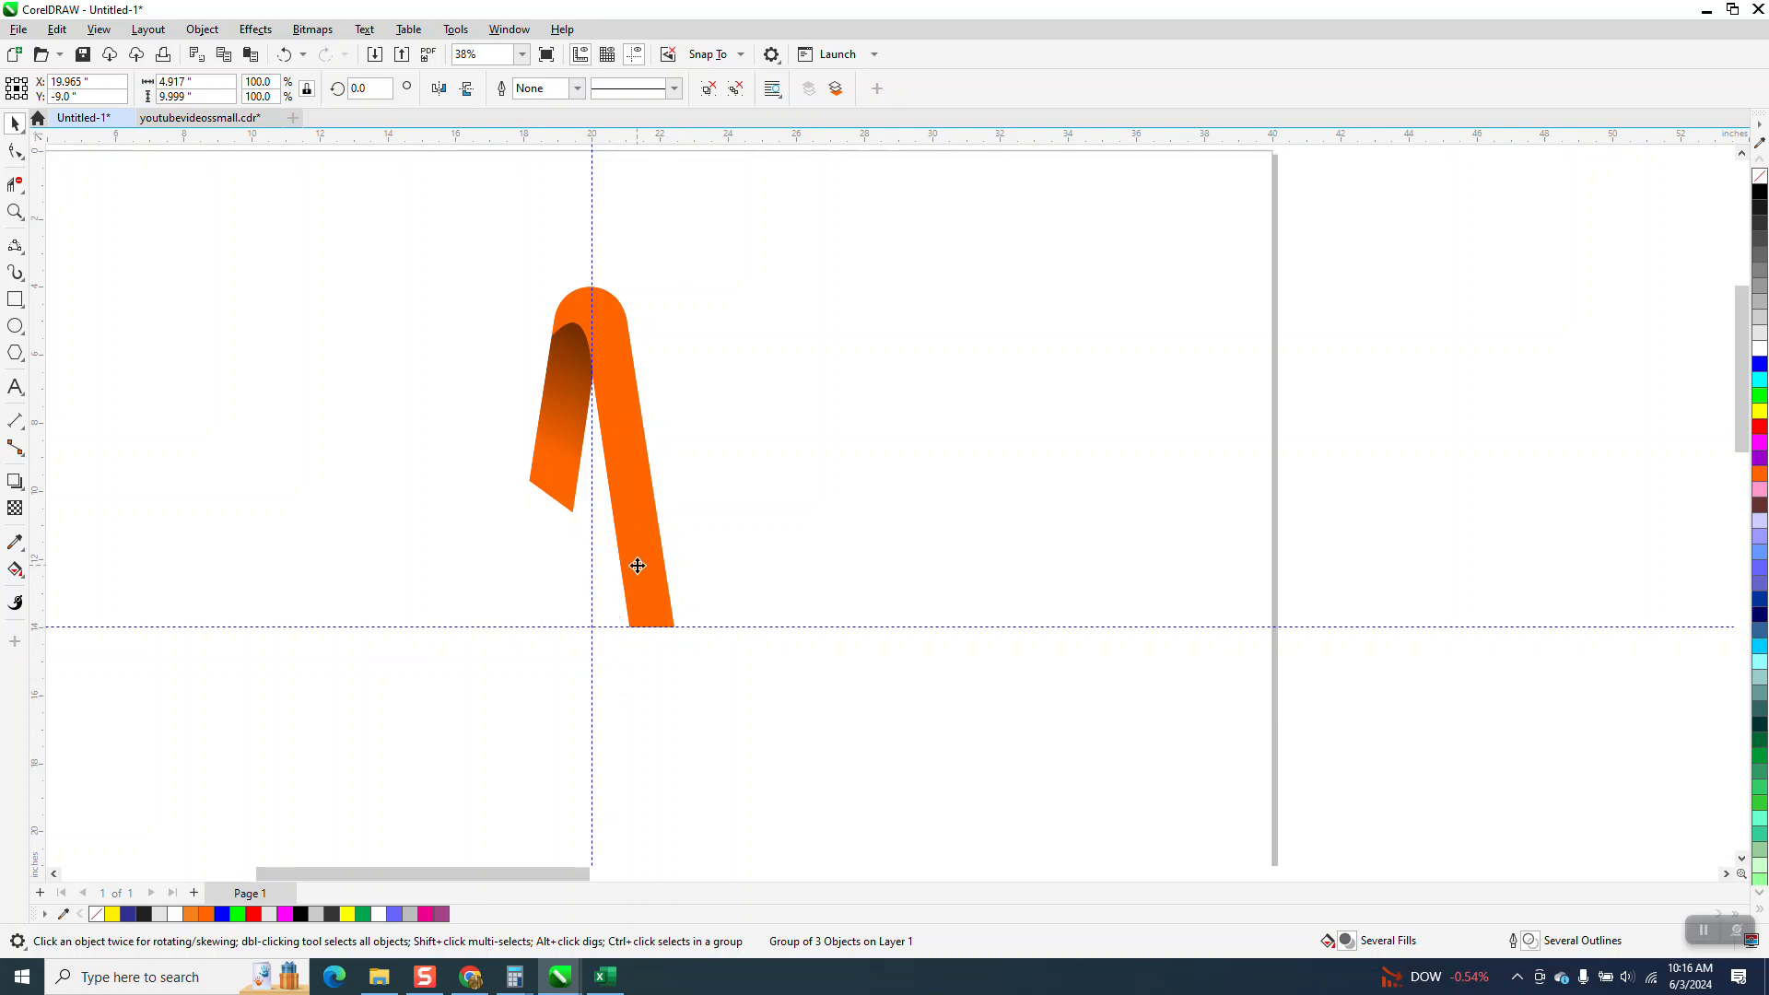
pyautogui.click(635, 558)
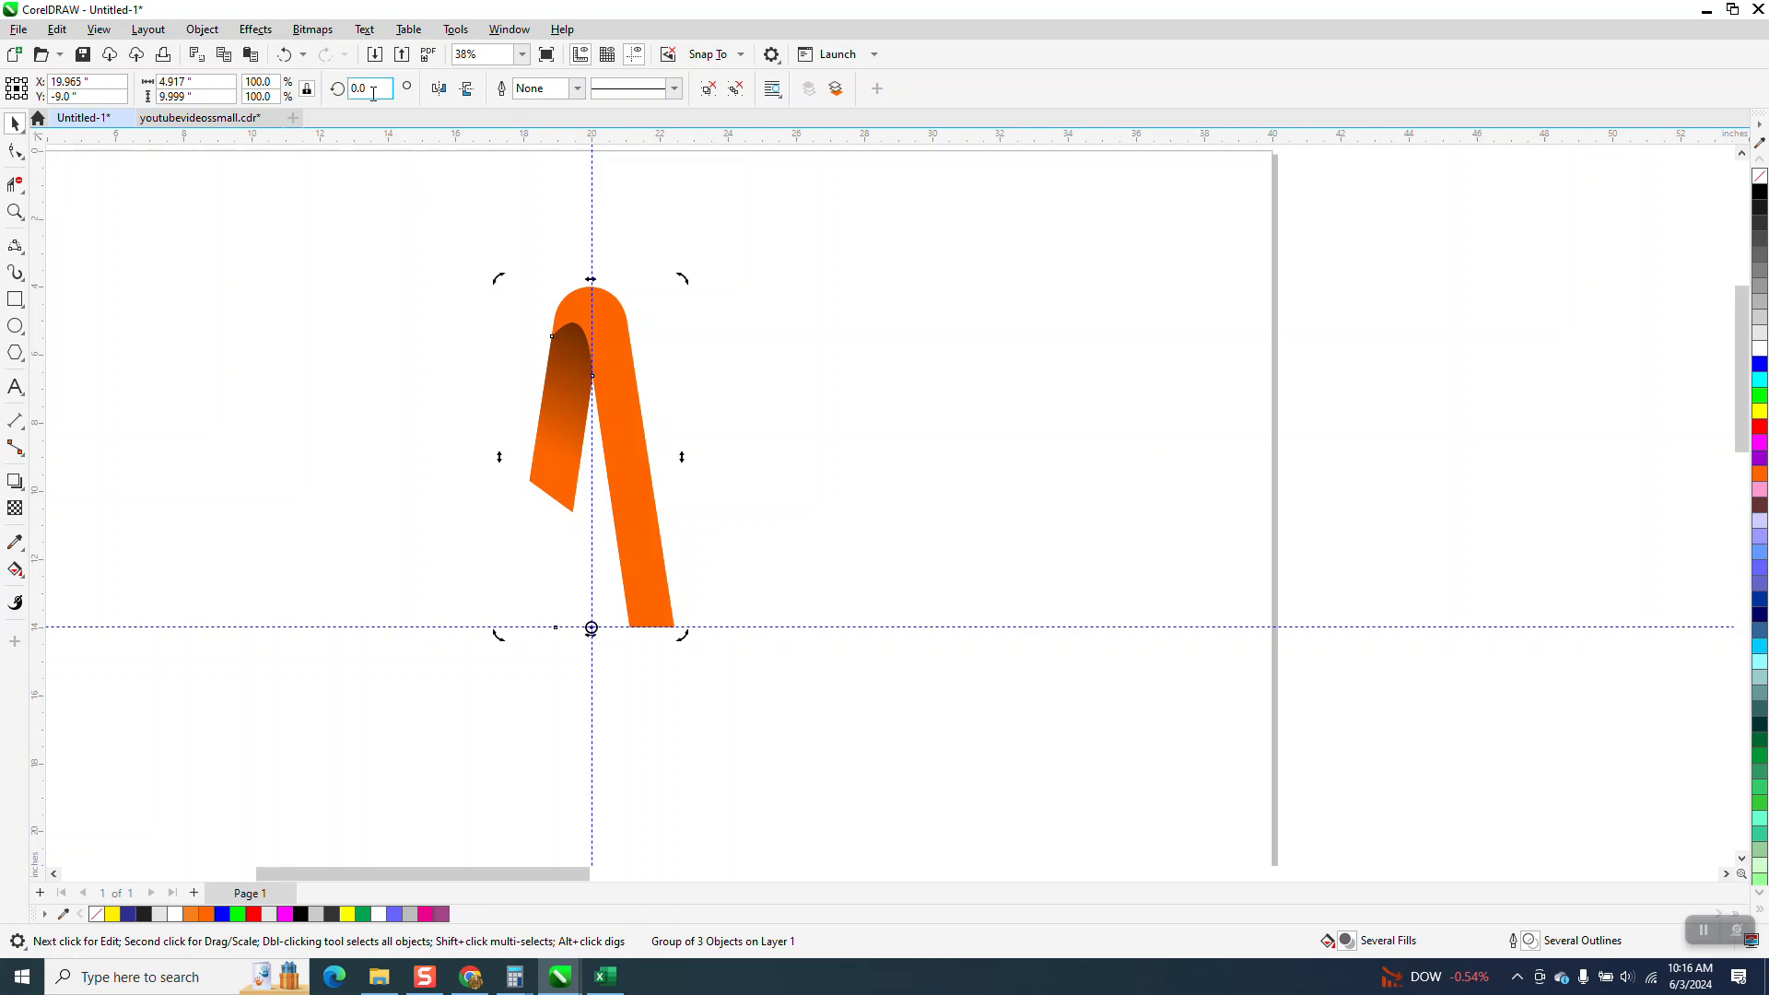
pyautogui.write('45')
pyautogui.press('Return')
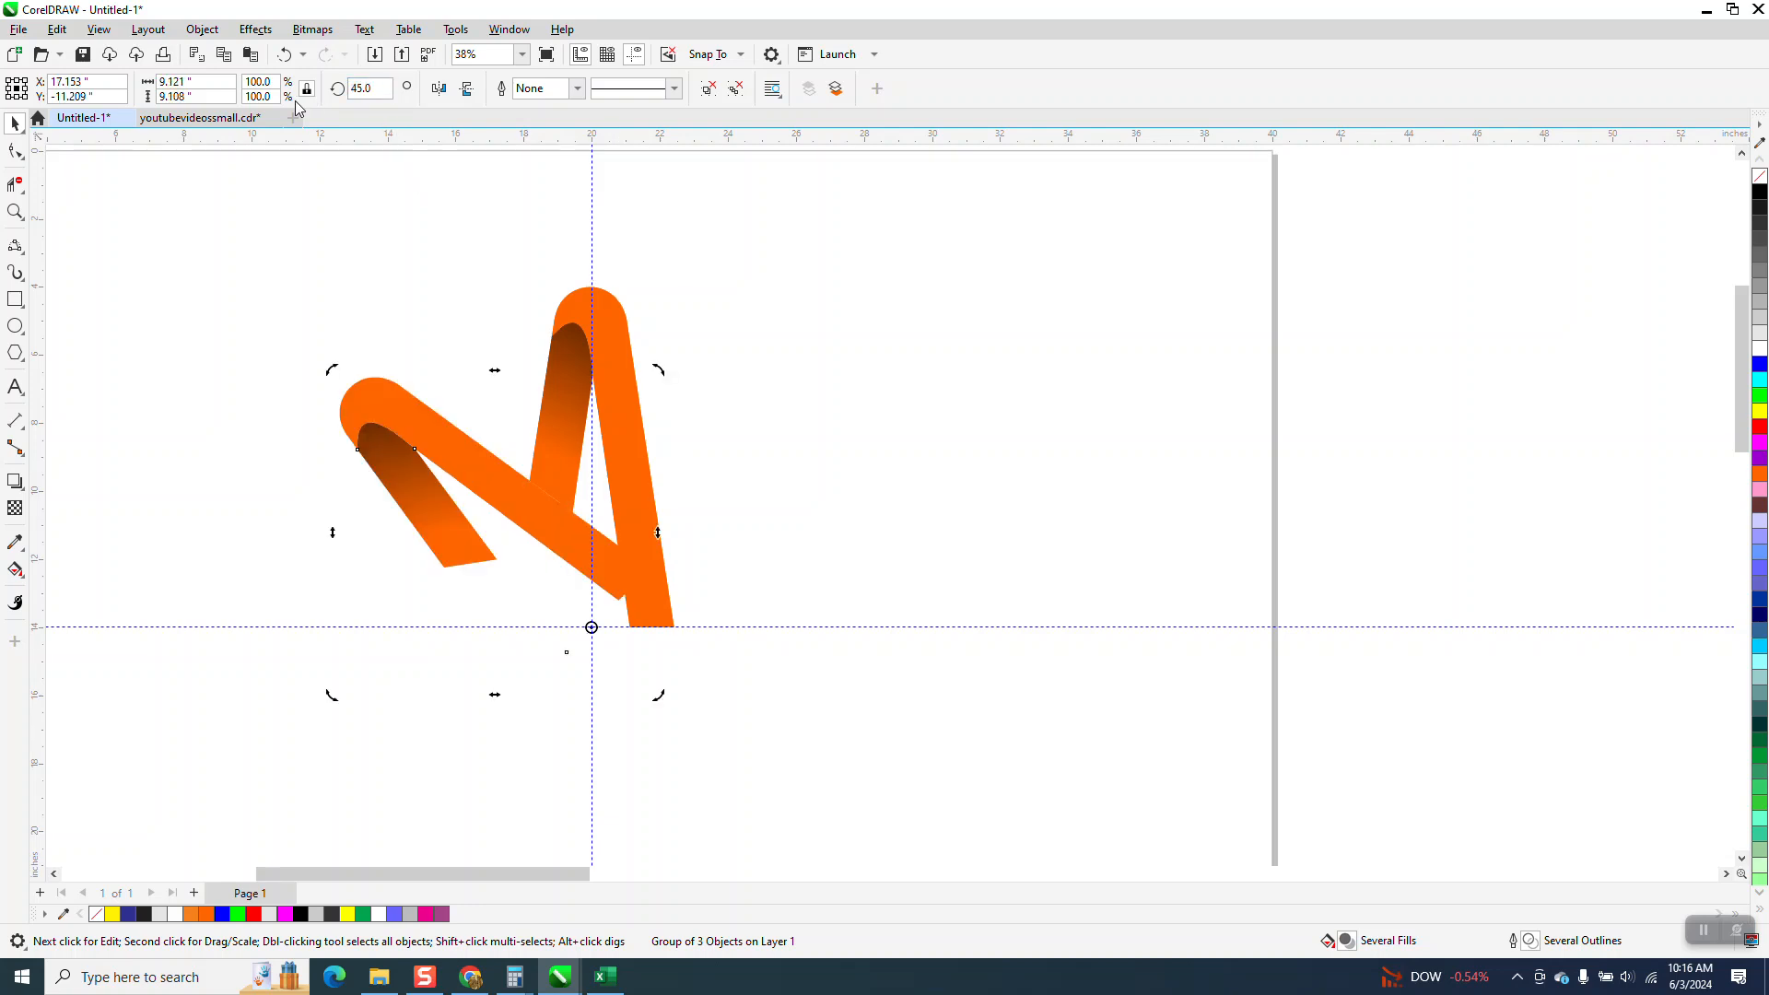
# - Repeat the 45-degree rotated copy until eight petals form a full circle around the page centre
pyautogui.hotkey('ctrl', 'r')
pyautogui.hotkey('ctrl', 'r')
pyautogui.hotkey('ctrl', 'r')
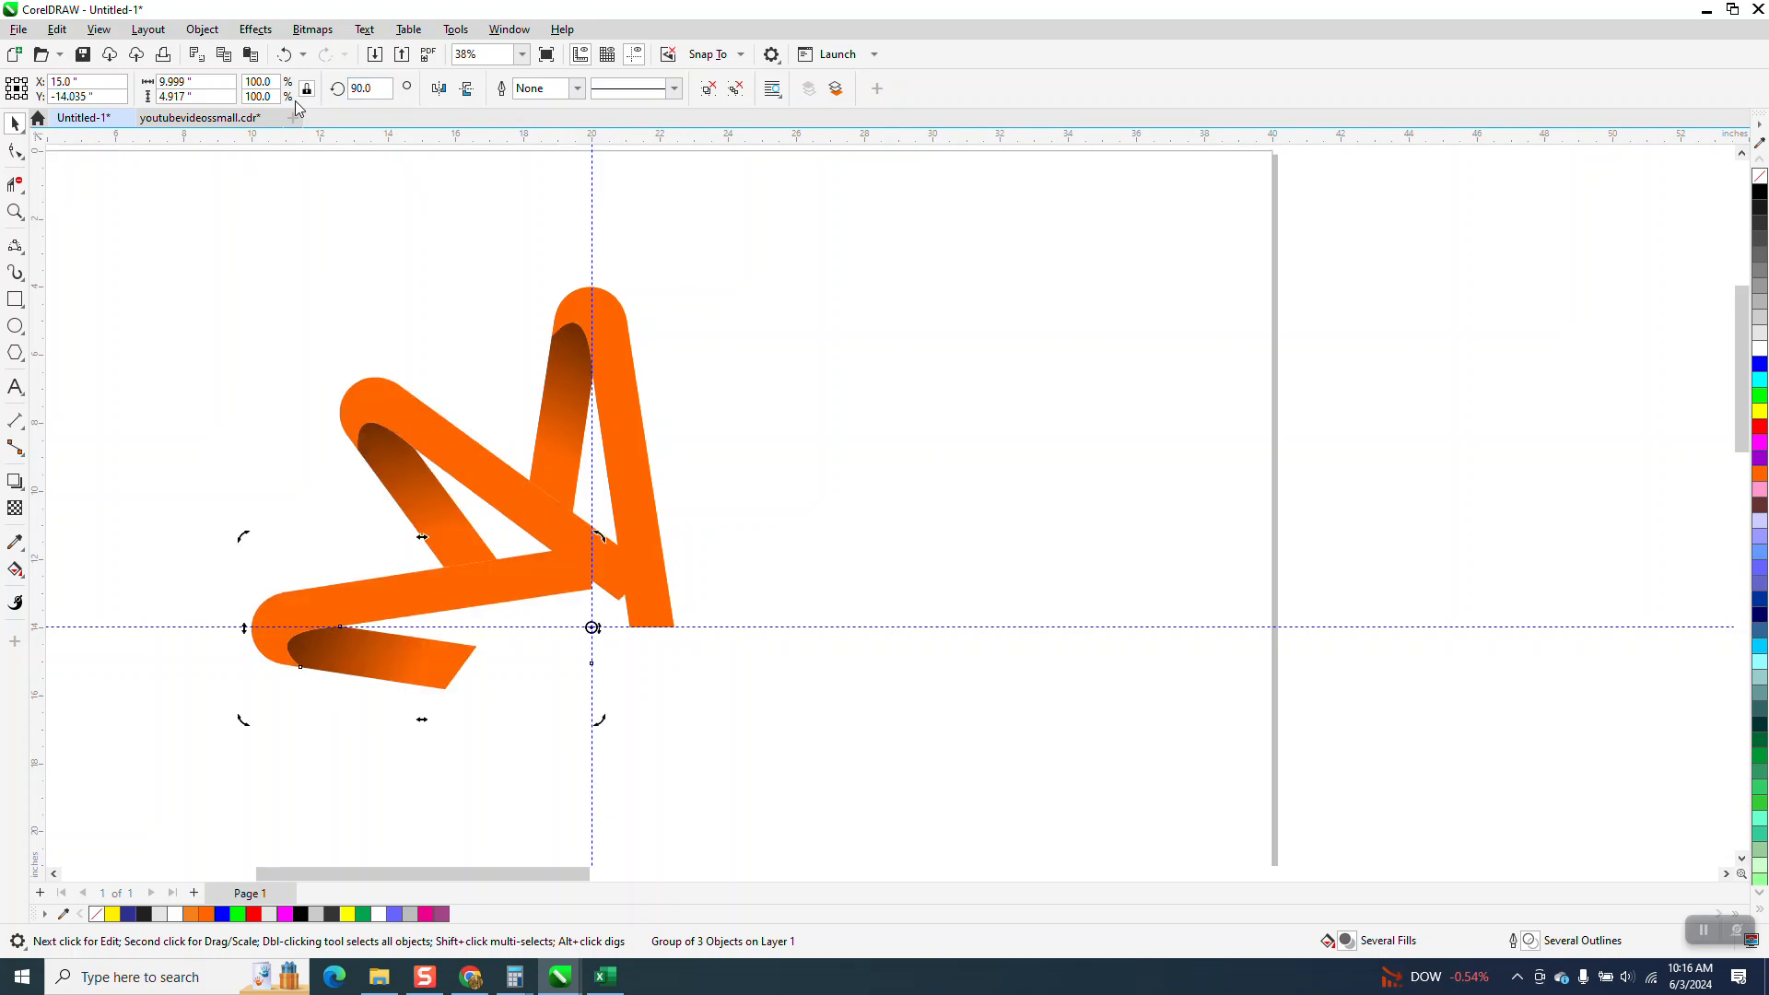
pyautogui.hotkey('ctrl', 'r')
pyautogui.hotkey('ctrl', 'r')
pyautogui.hotkey('ctrl', 'r')
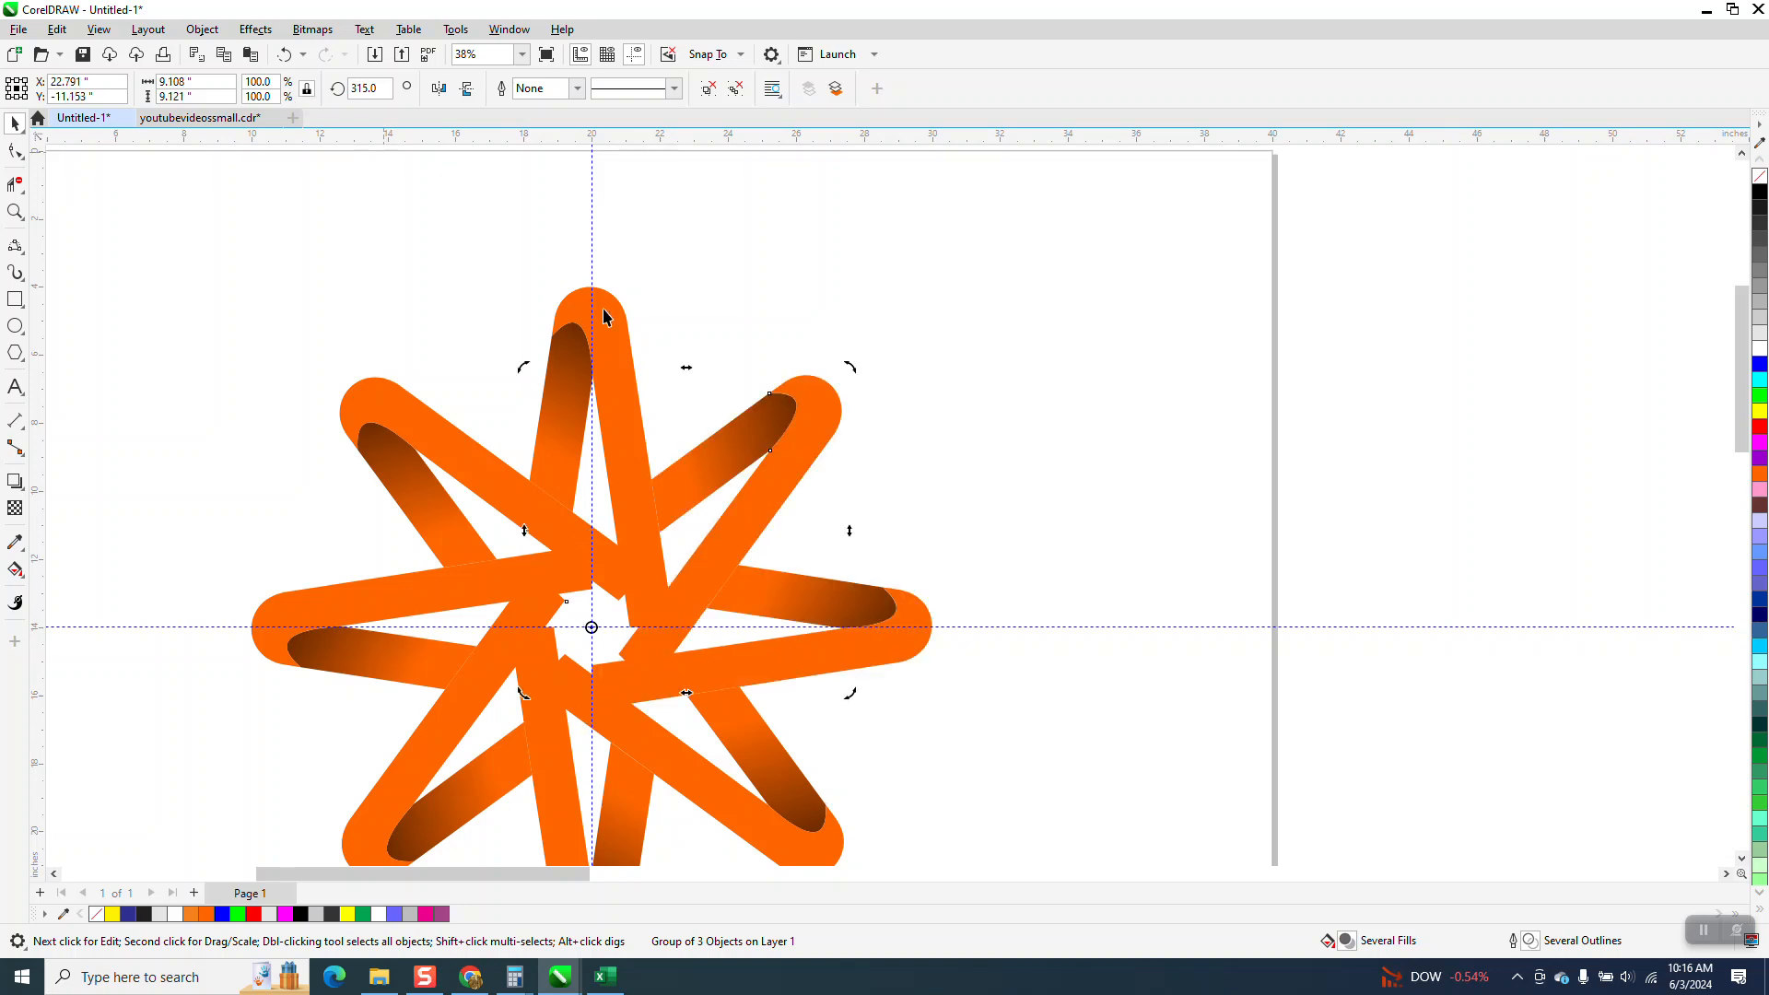
# - Draw a rectangle about 24.2 by 23.5 inches around the flower and fill it black
pyautogui.scroll(-1, 623, 301)
pyautogui.scroll(-1, 904, 571)
pyautogui.click(15, 300)
pyautogui.click(635, 57)
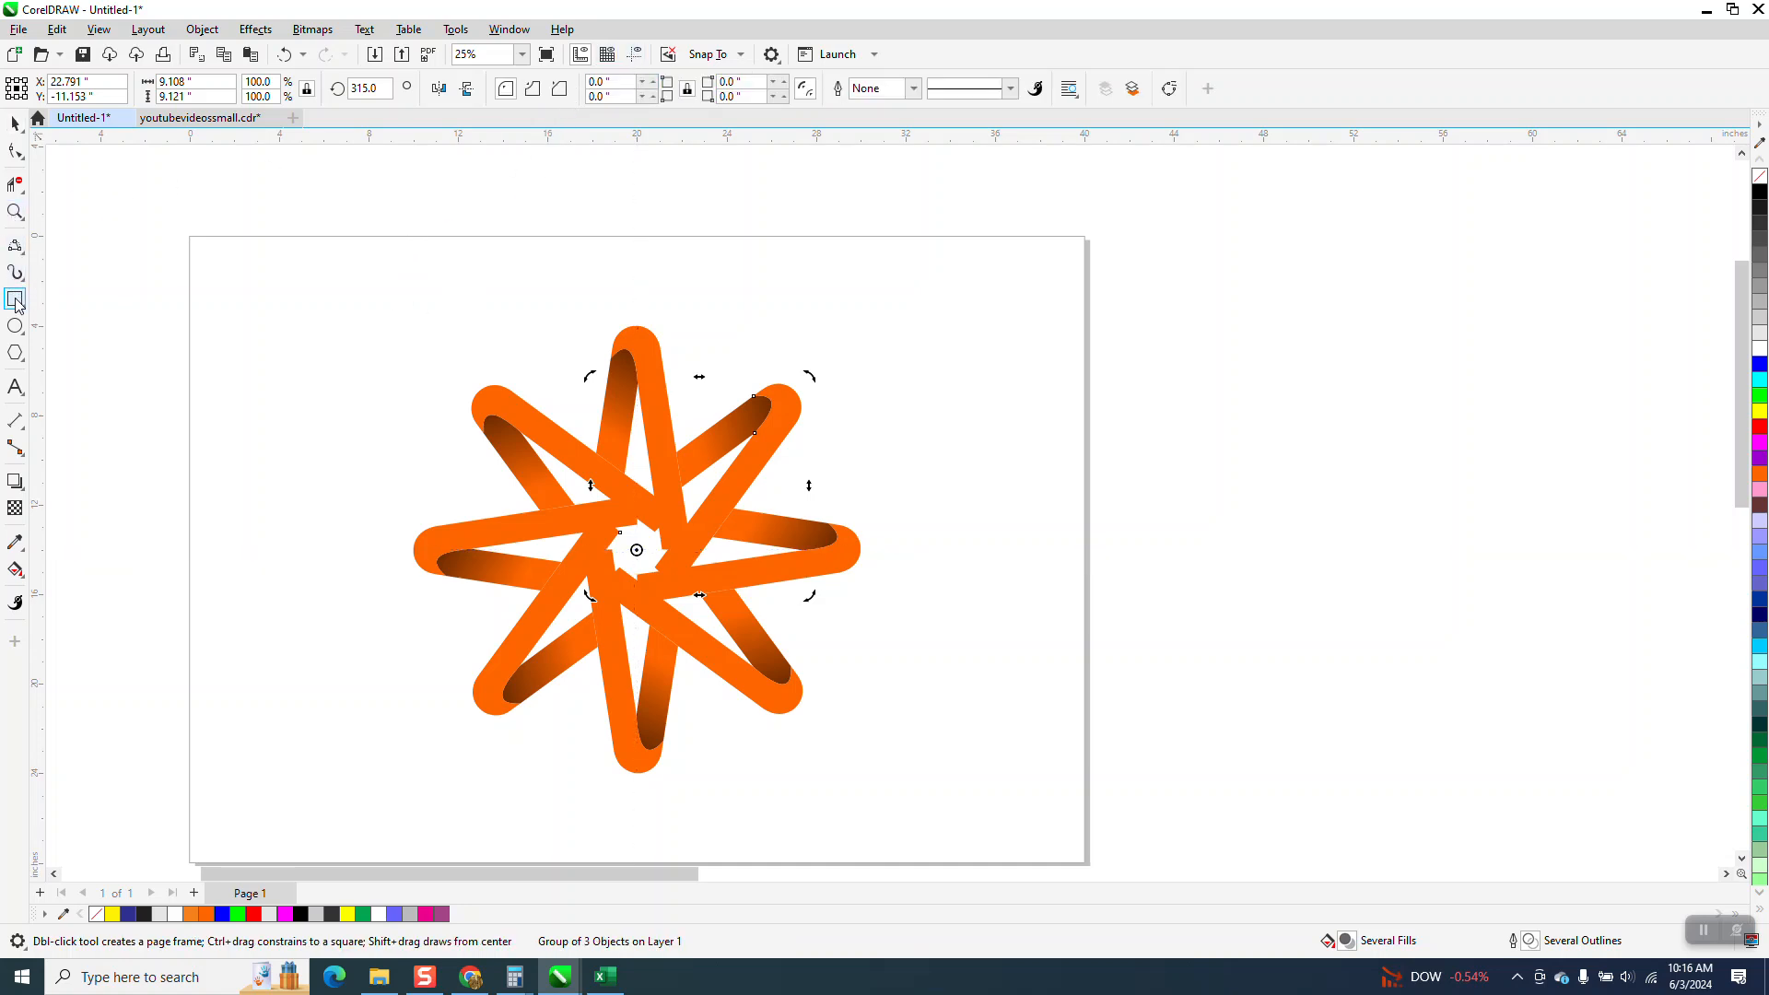
pyautogui.moveTo(370, 282); pyautogui.dragTo(912, 807)
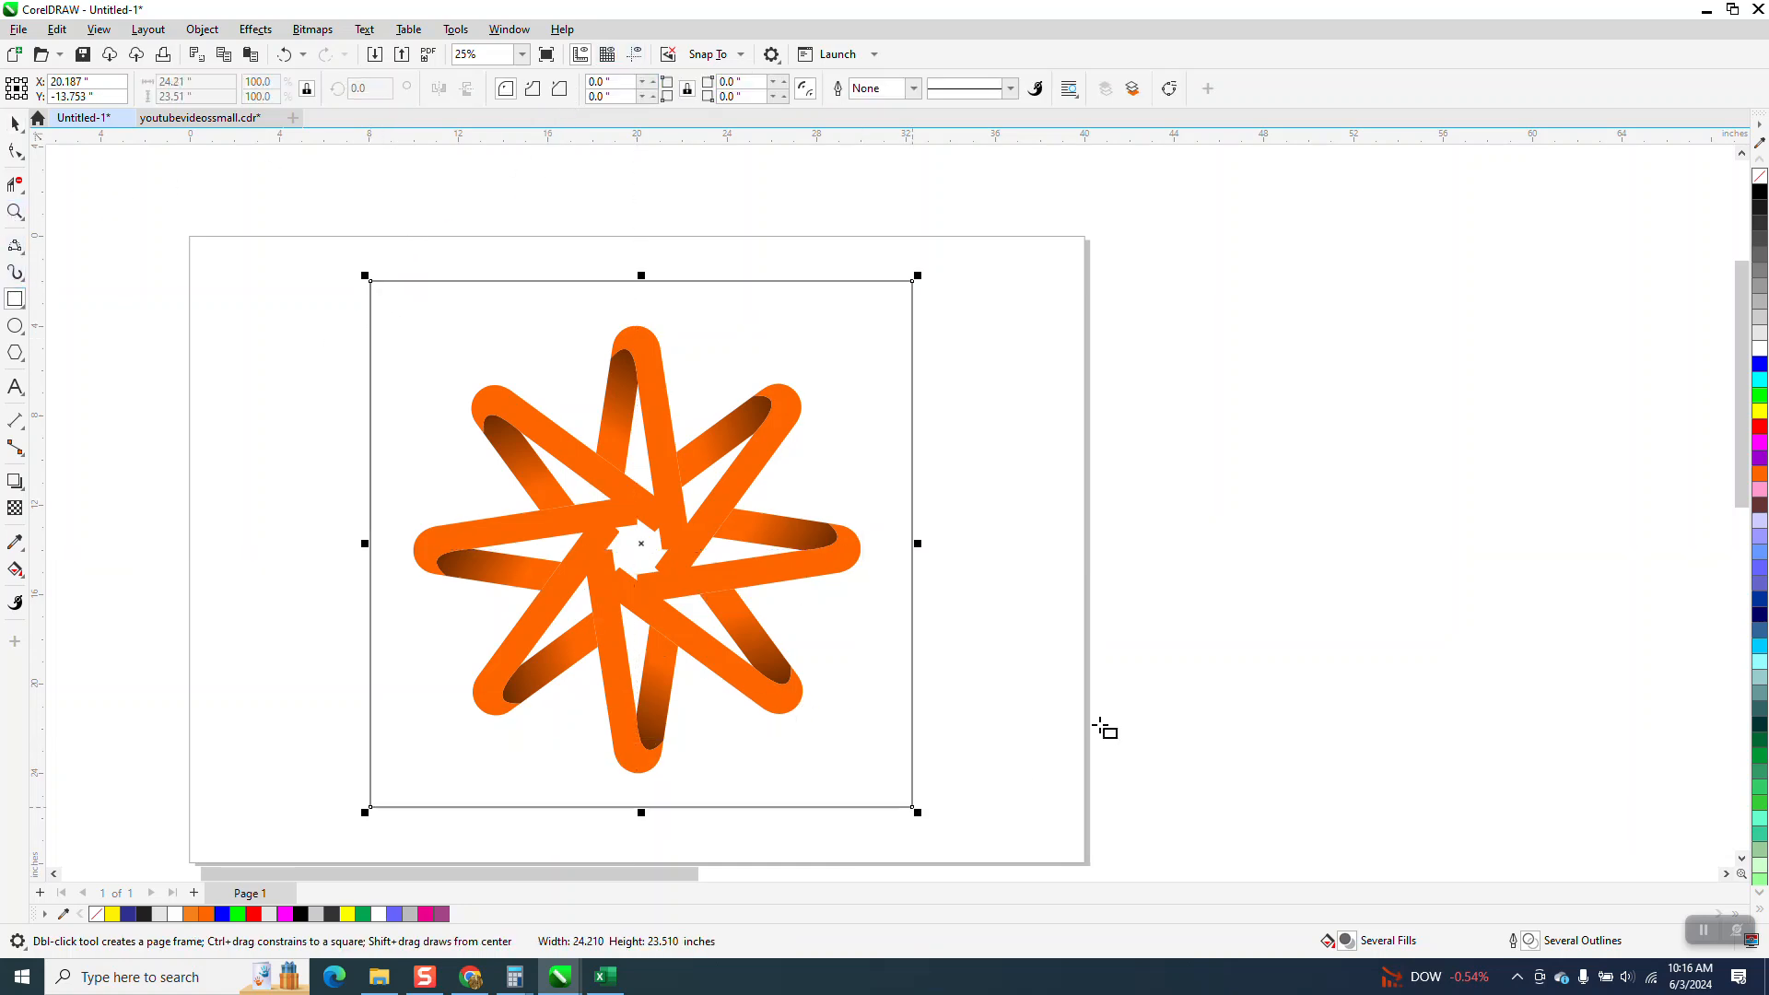
pyautogui.click(1758, 189)
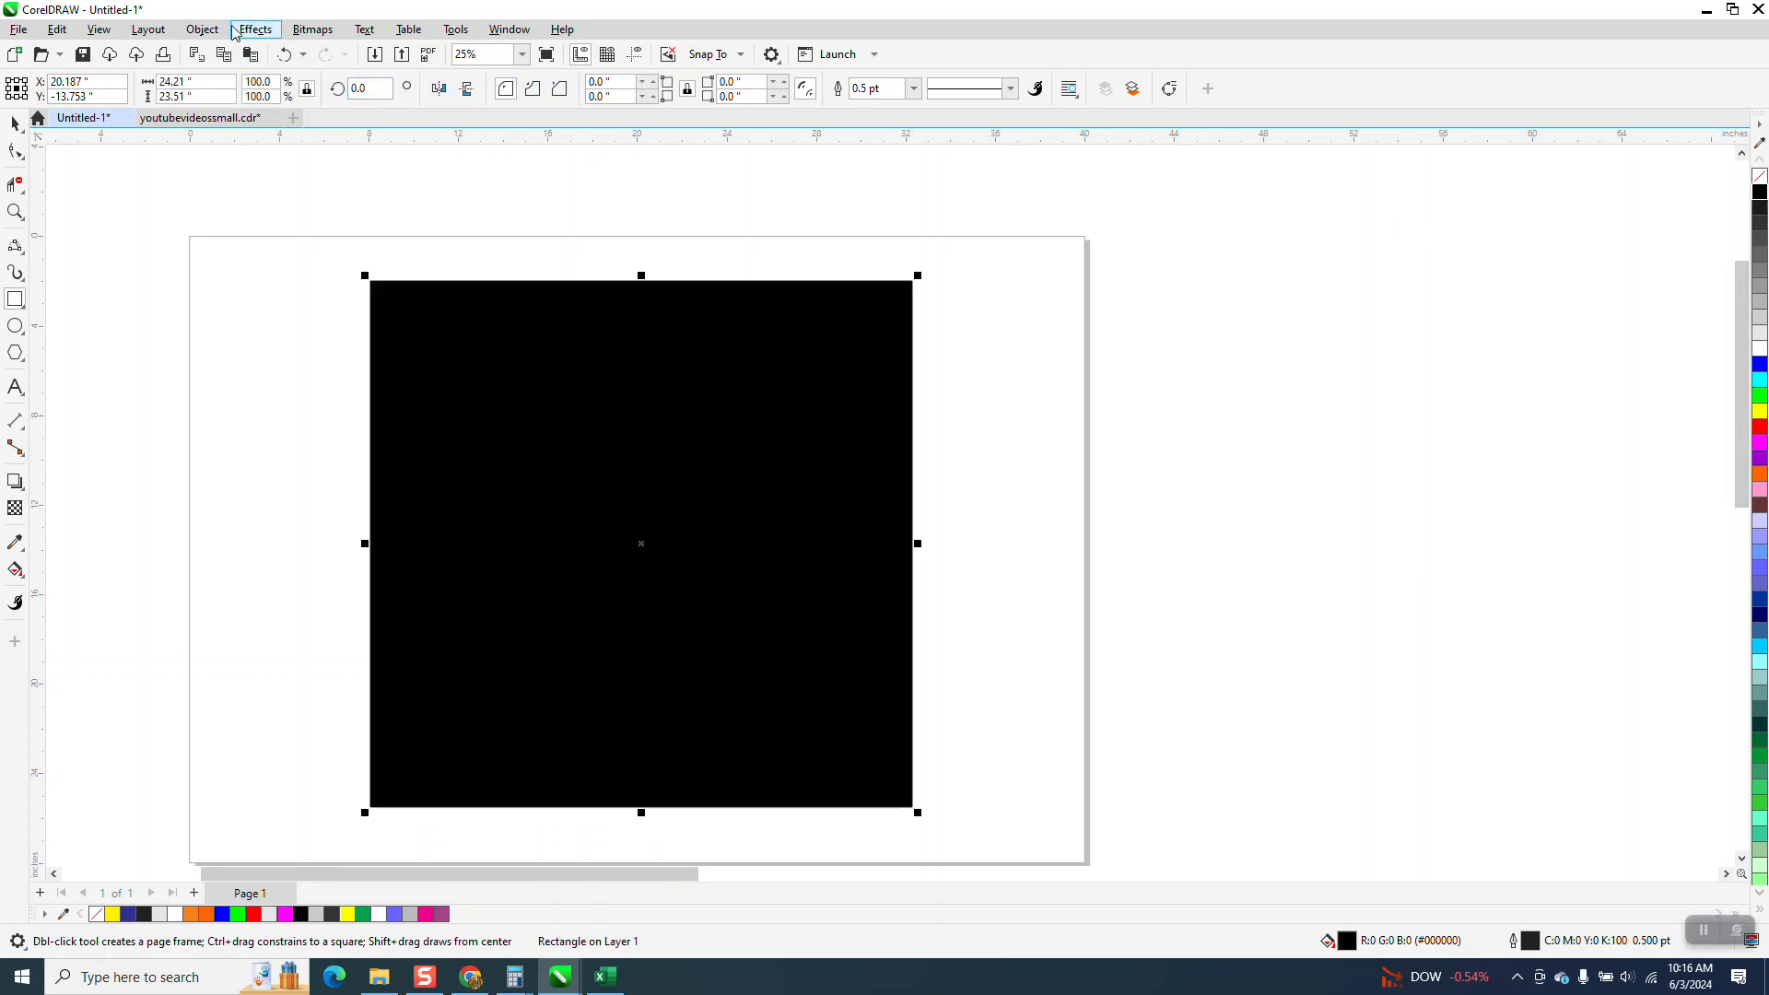
# - Send the black rectangle behind the orange flower
pyautogui.click(201, 28)
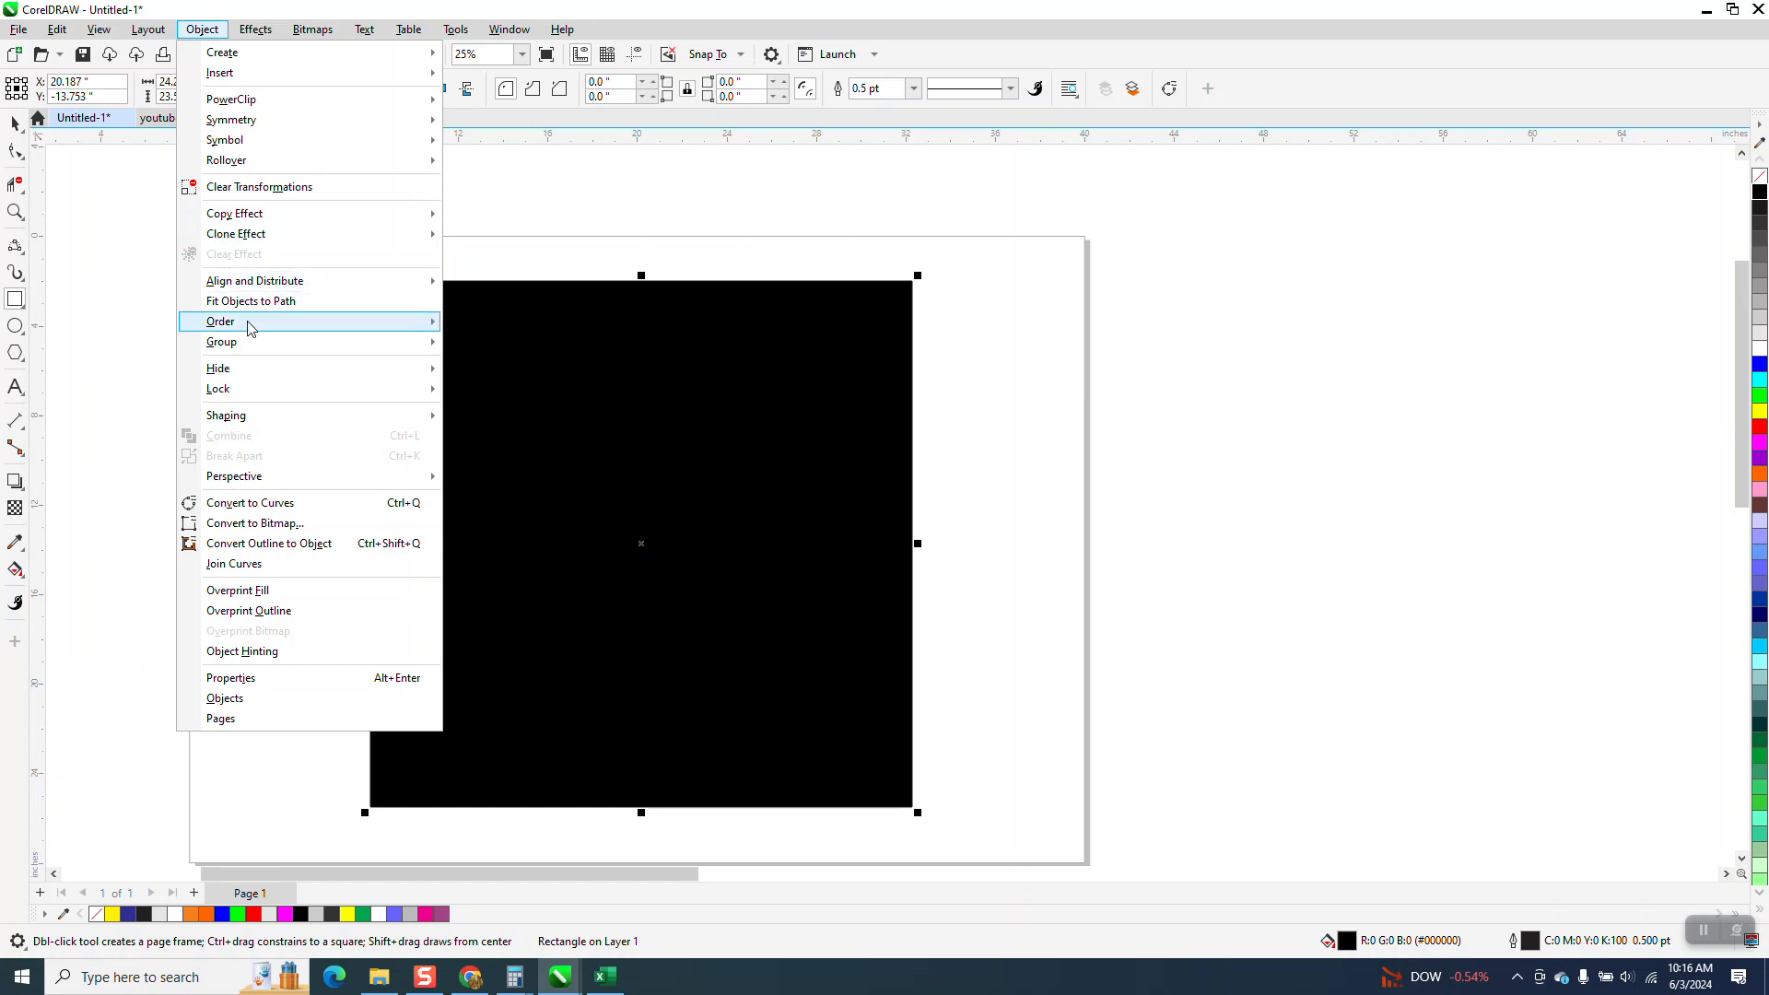
pyautogui.moveTo(247, 321)
pyautogui.click(470, 360)
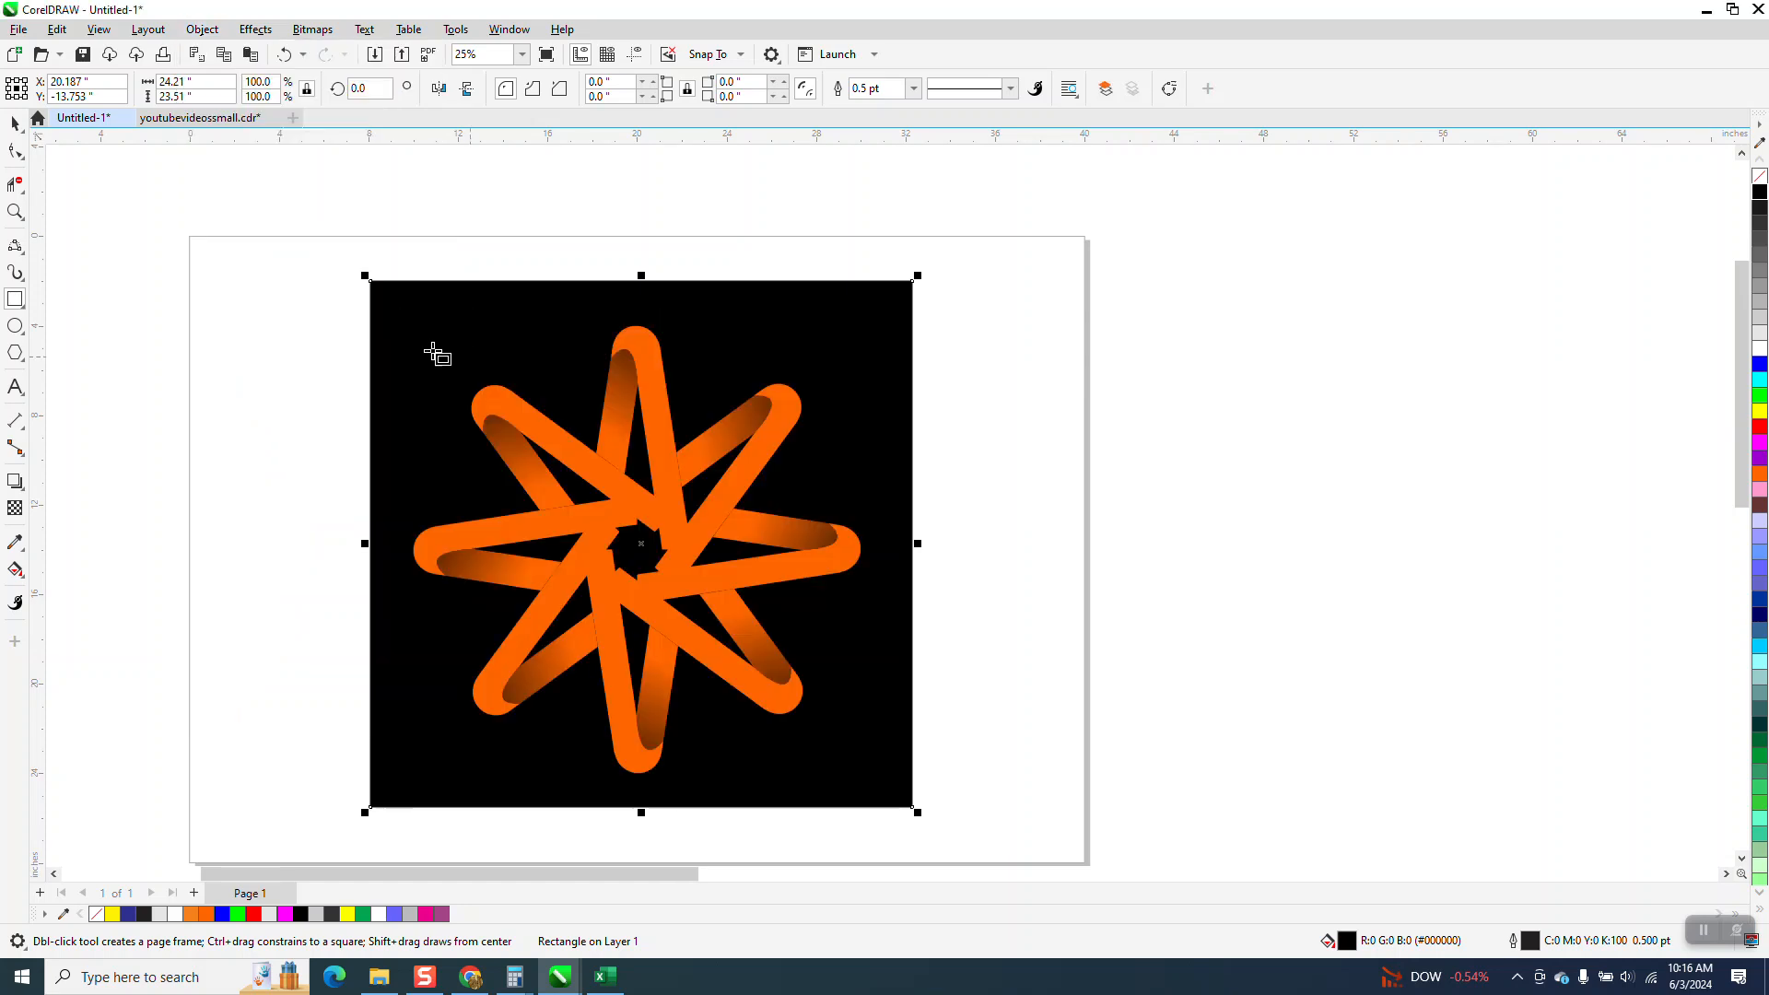
# - Undo the black background rectangle and all the rotated orange petal copies, back to the single upright petal
pyautogui.click(15, 211)
pyautogui.moveTo(492, 390); pyautogui.dragTo(863, 715)
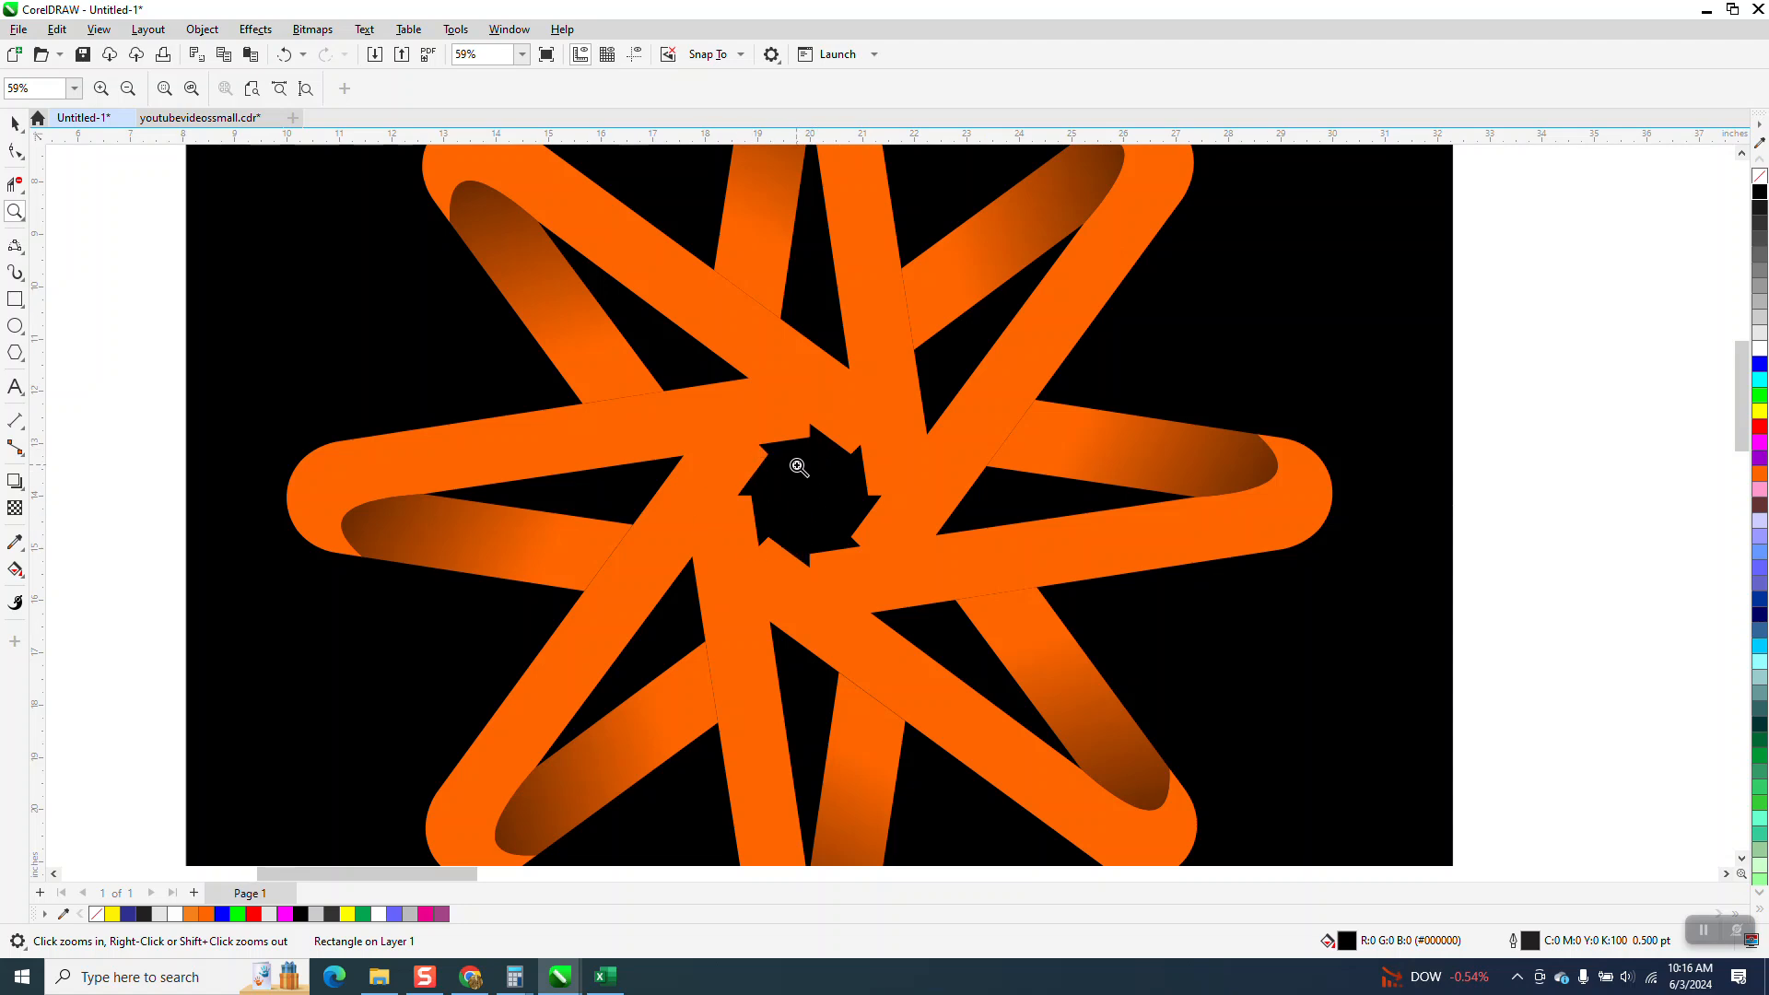
pyautogui.scroll(-1, 728, 497)
pyautogui.scroll(-2, 714, 480)
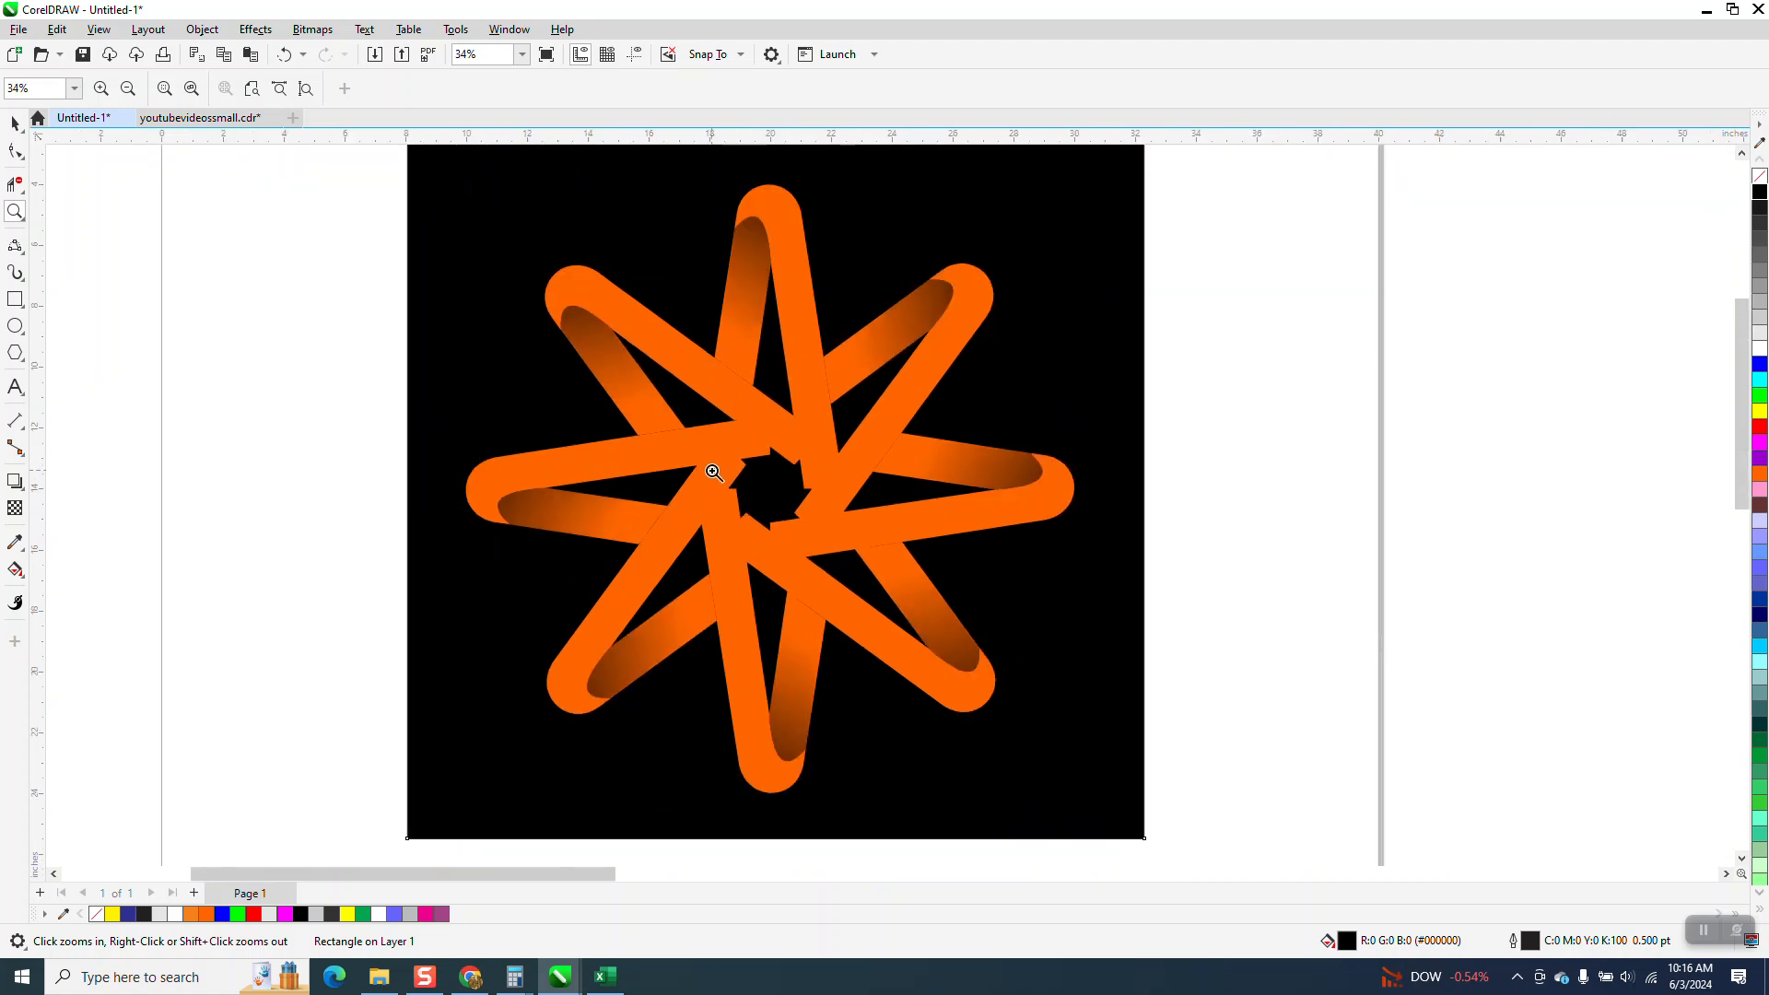
pyautogui.click(286, 55)
pyautogui.click(286, 54)
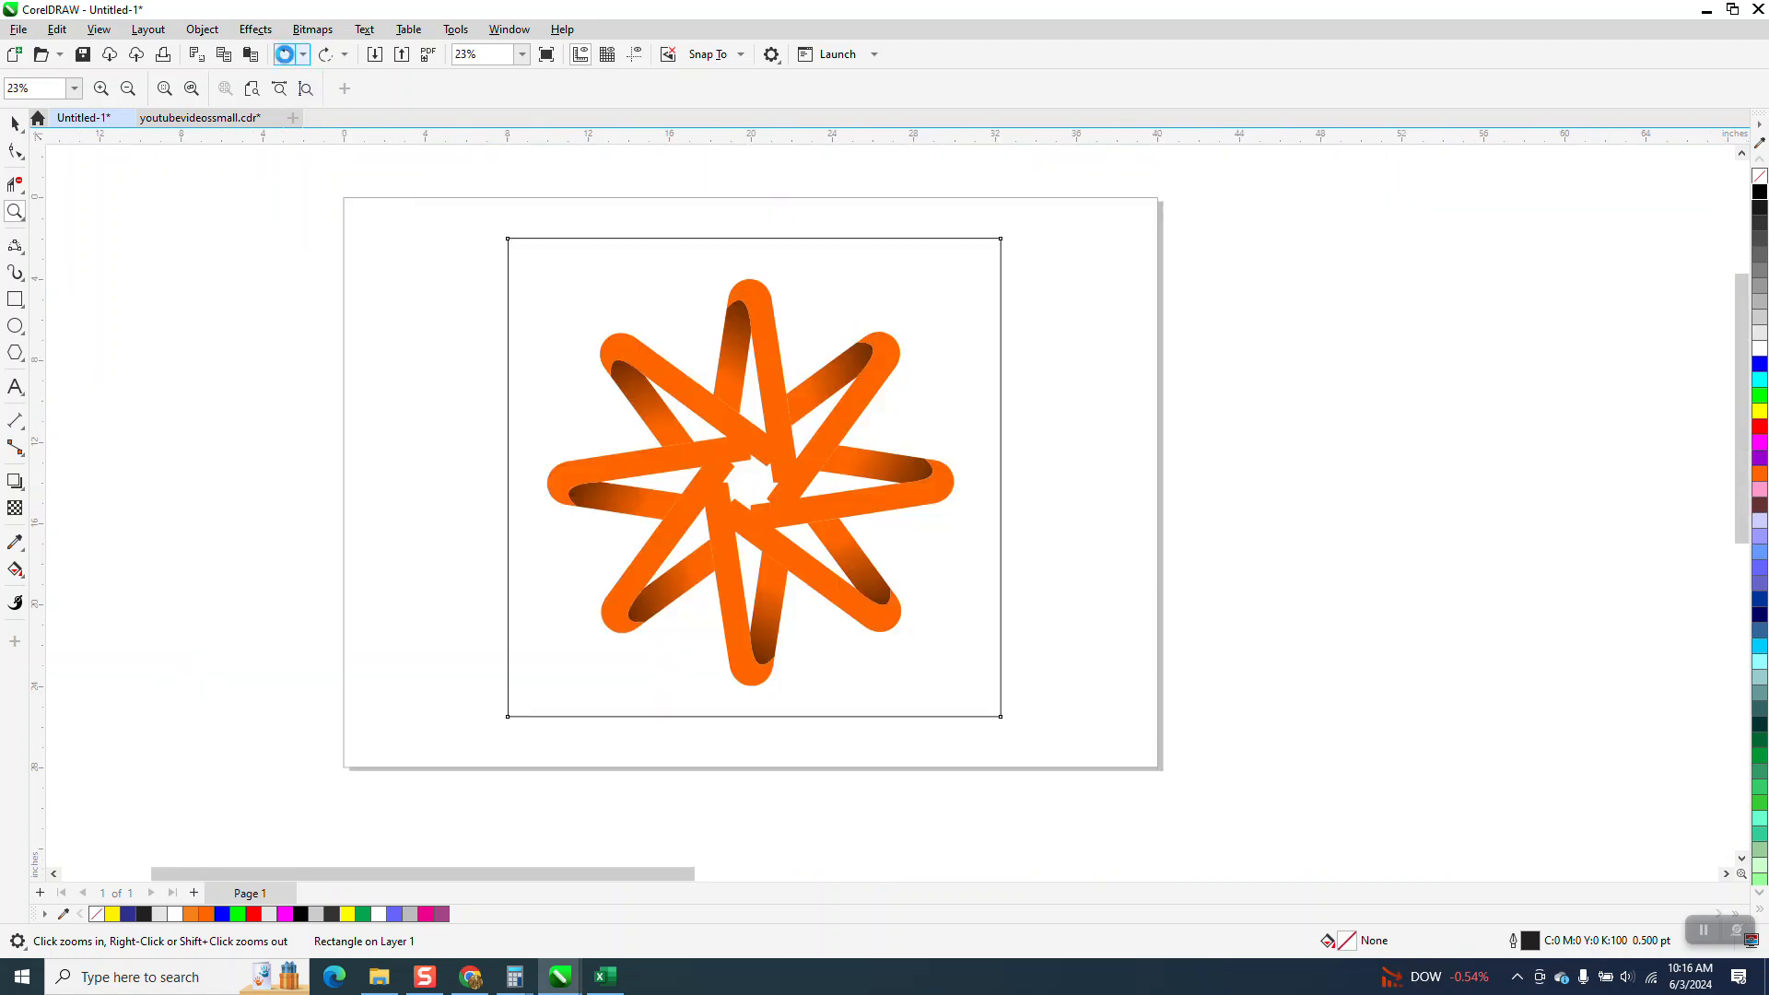
pyautogui.click(286, 54)
pyautogui.click(286, 55)
pyautogui.click(285, 55)
pyautogui.click(283, 55)
pyautogui.click(284, 55)
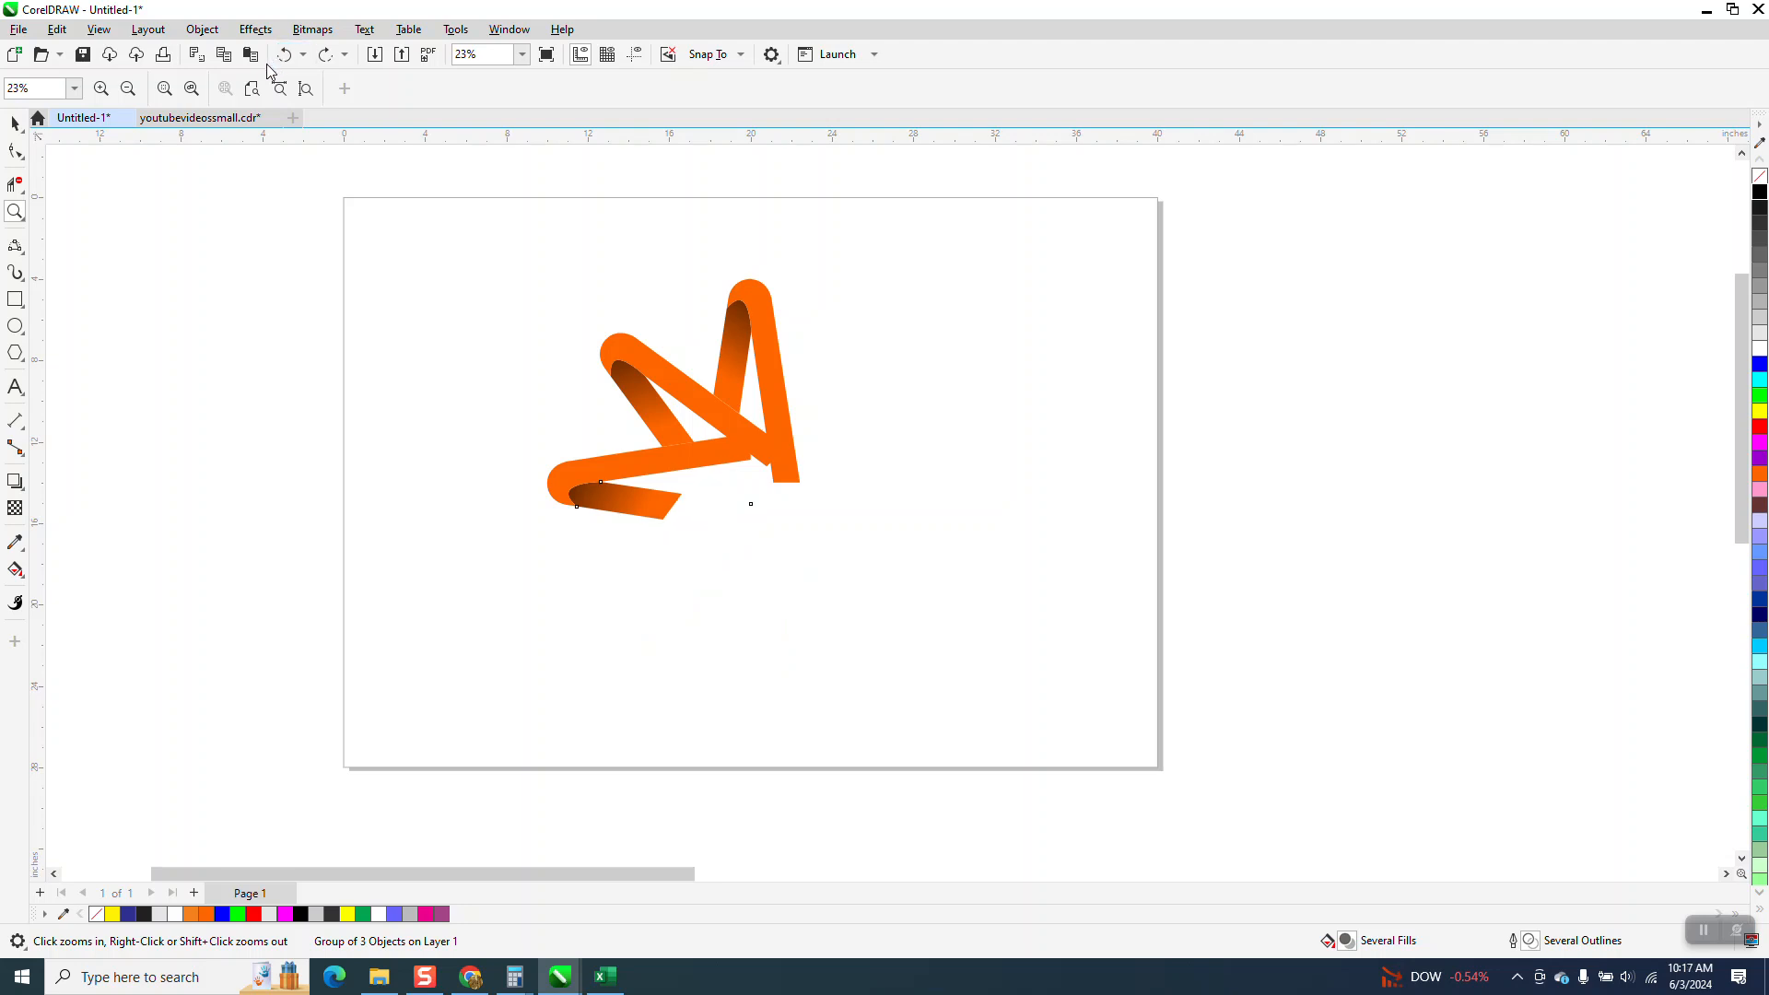
pyautogui.click(285, 57)
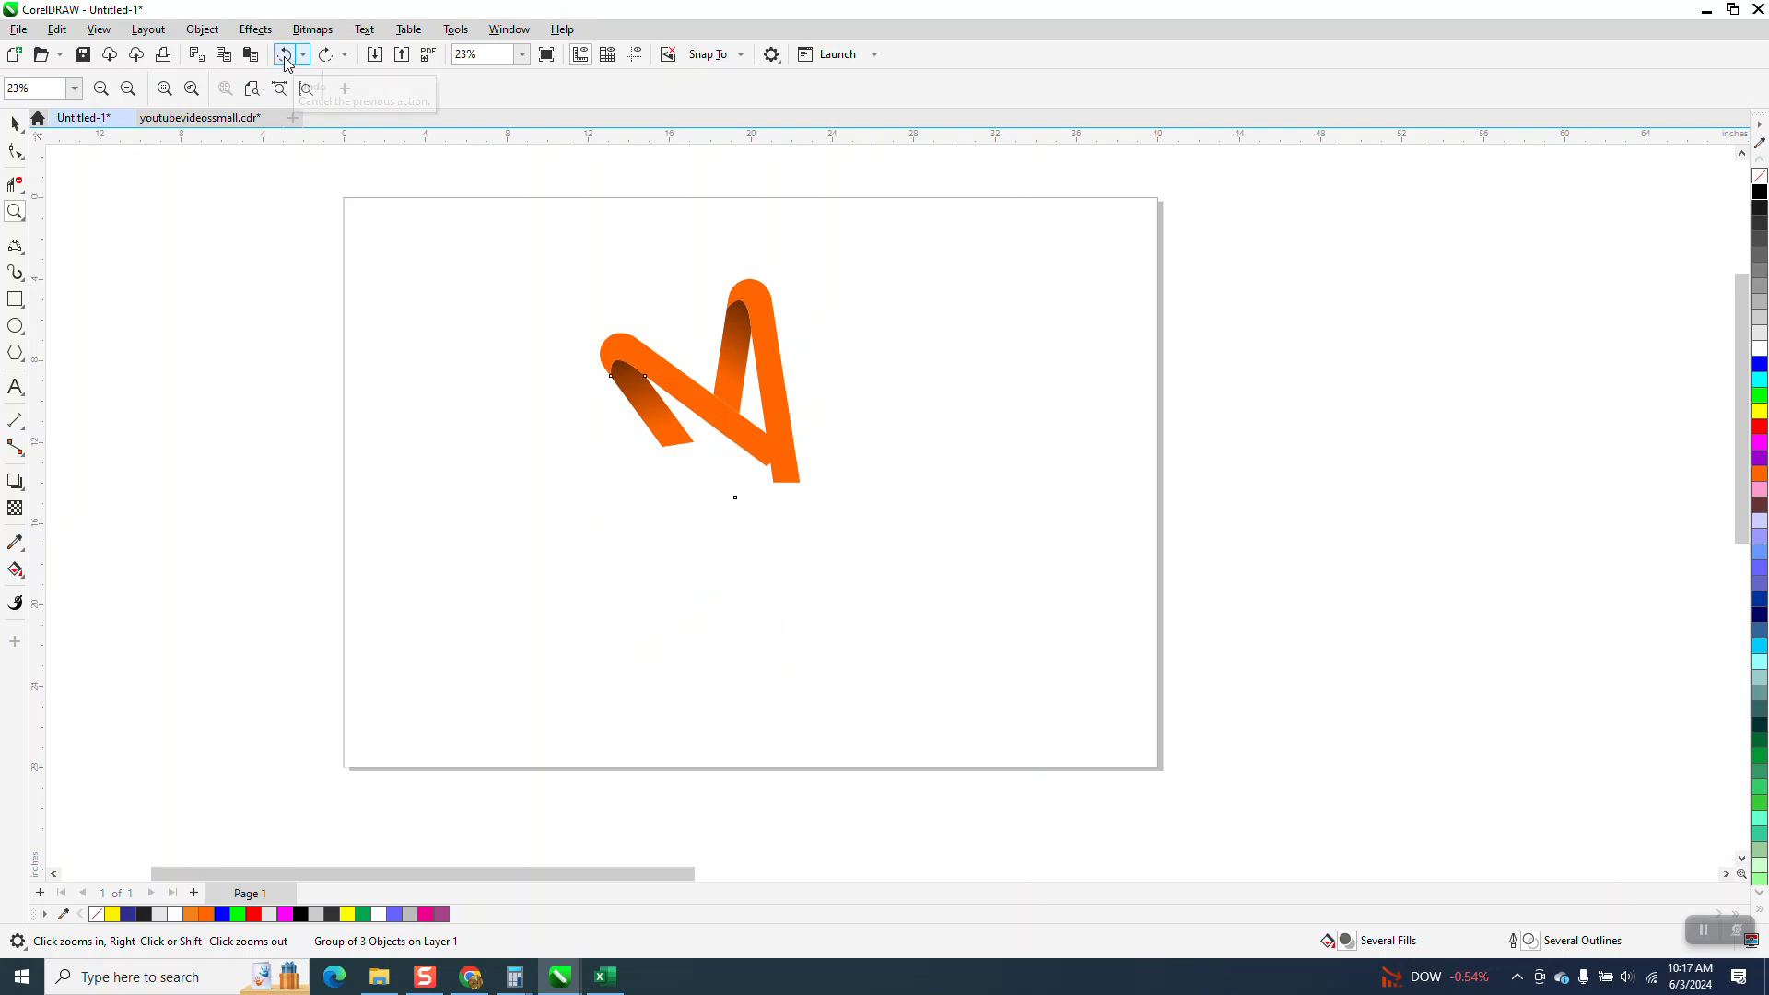
pyautogui.click(285, 57)
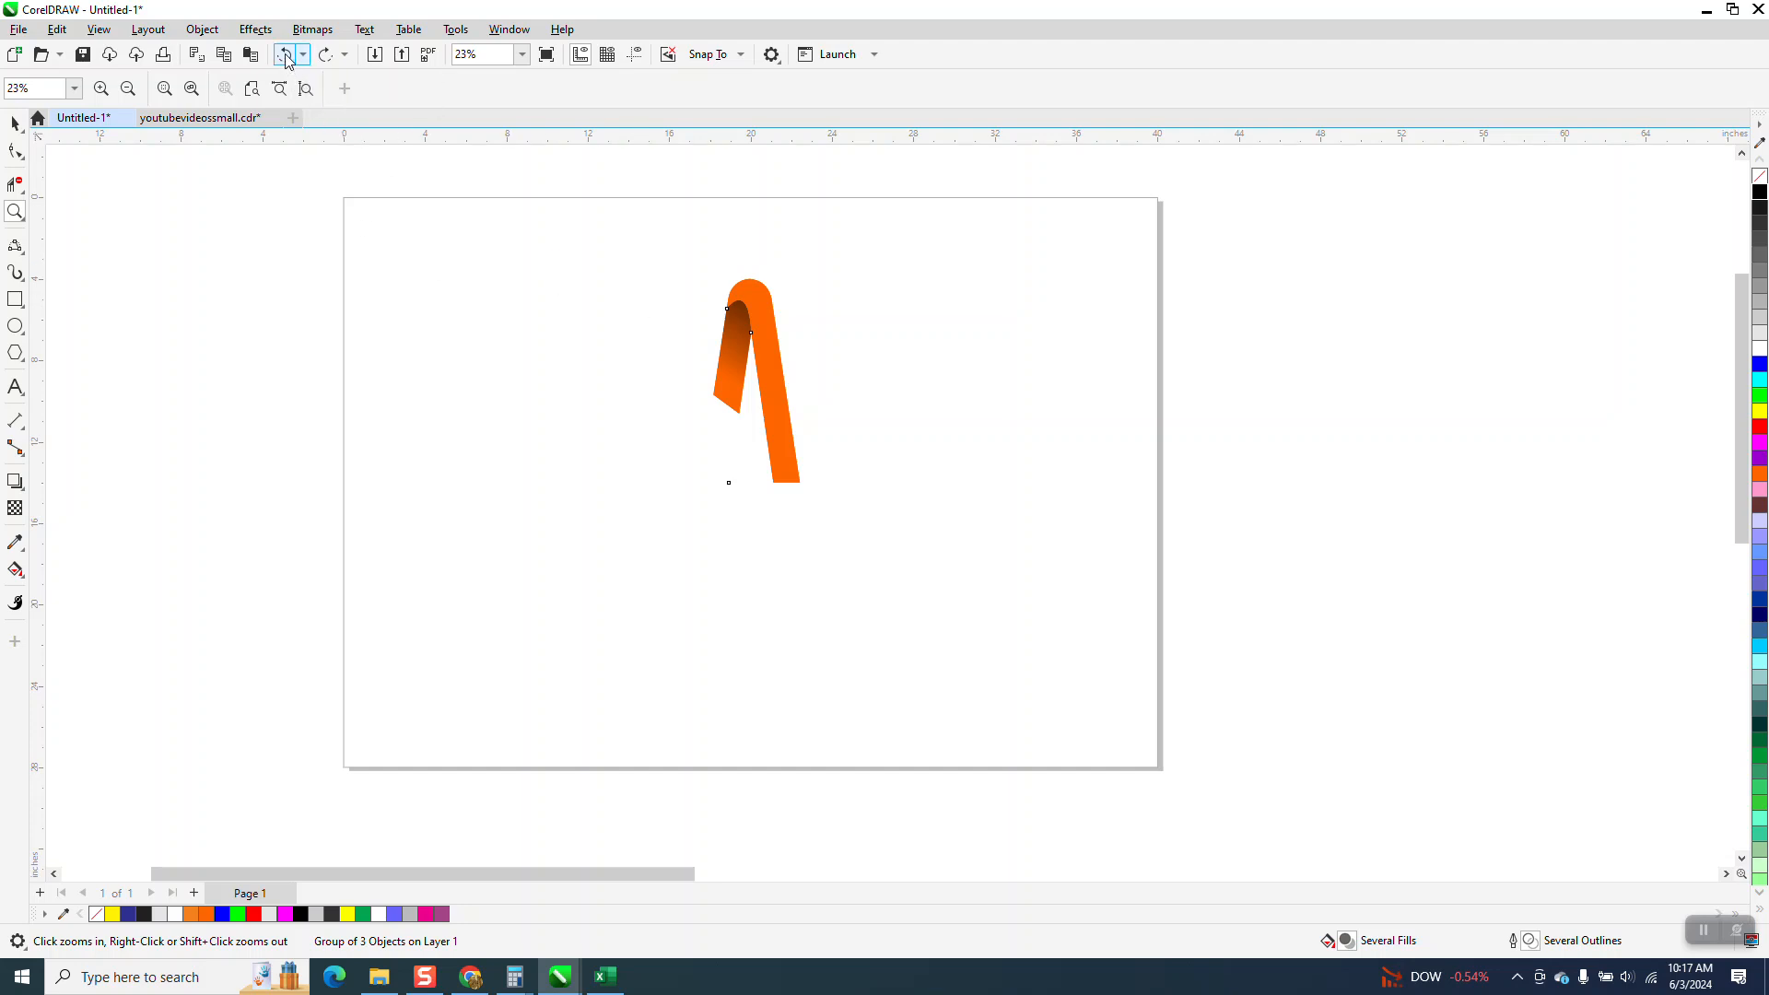
# - Undo the petal's grouping, outline removal, fills and the deletion of the rotated copy, back to the two unfilled shapes
pyautogui.click(285, 57)
pyautogui.click(286, 57)
pyautogui.click(286, 58)
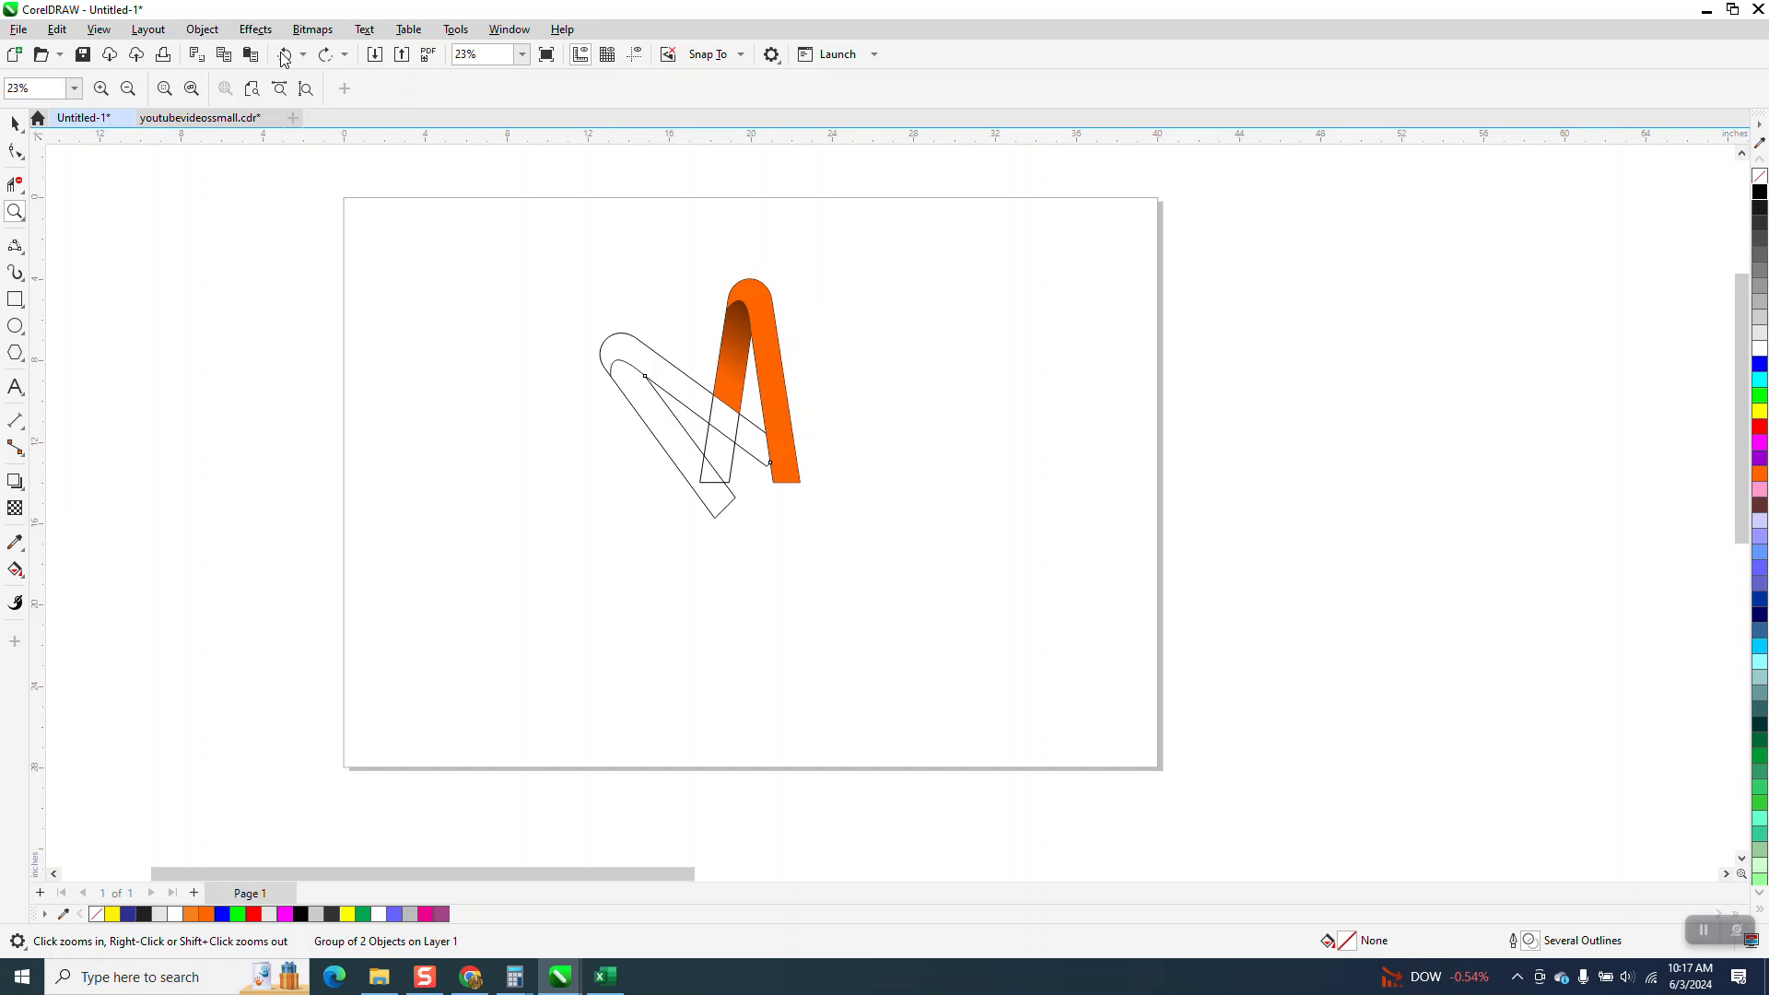
pyautogui.click(285, 57)
pyautogui.click(285, 57)
pyautogui.click(285, 57)
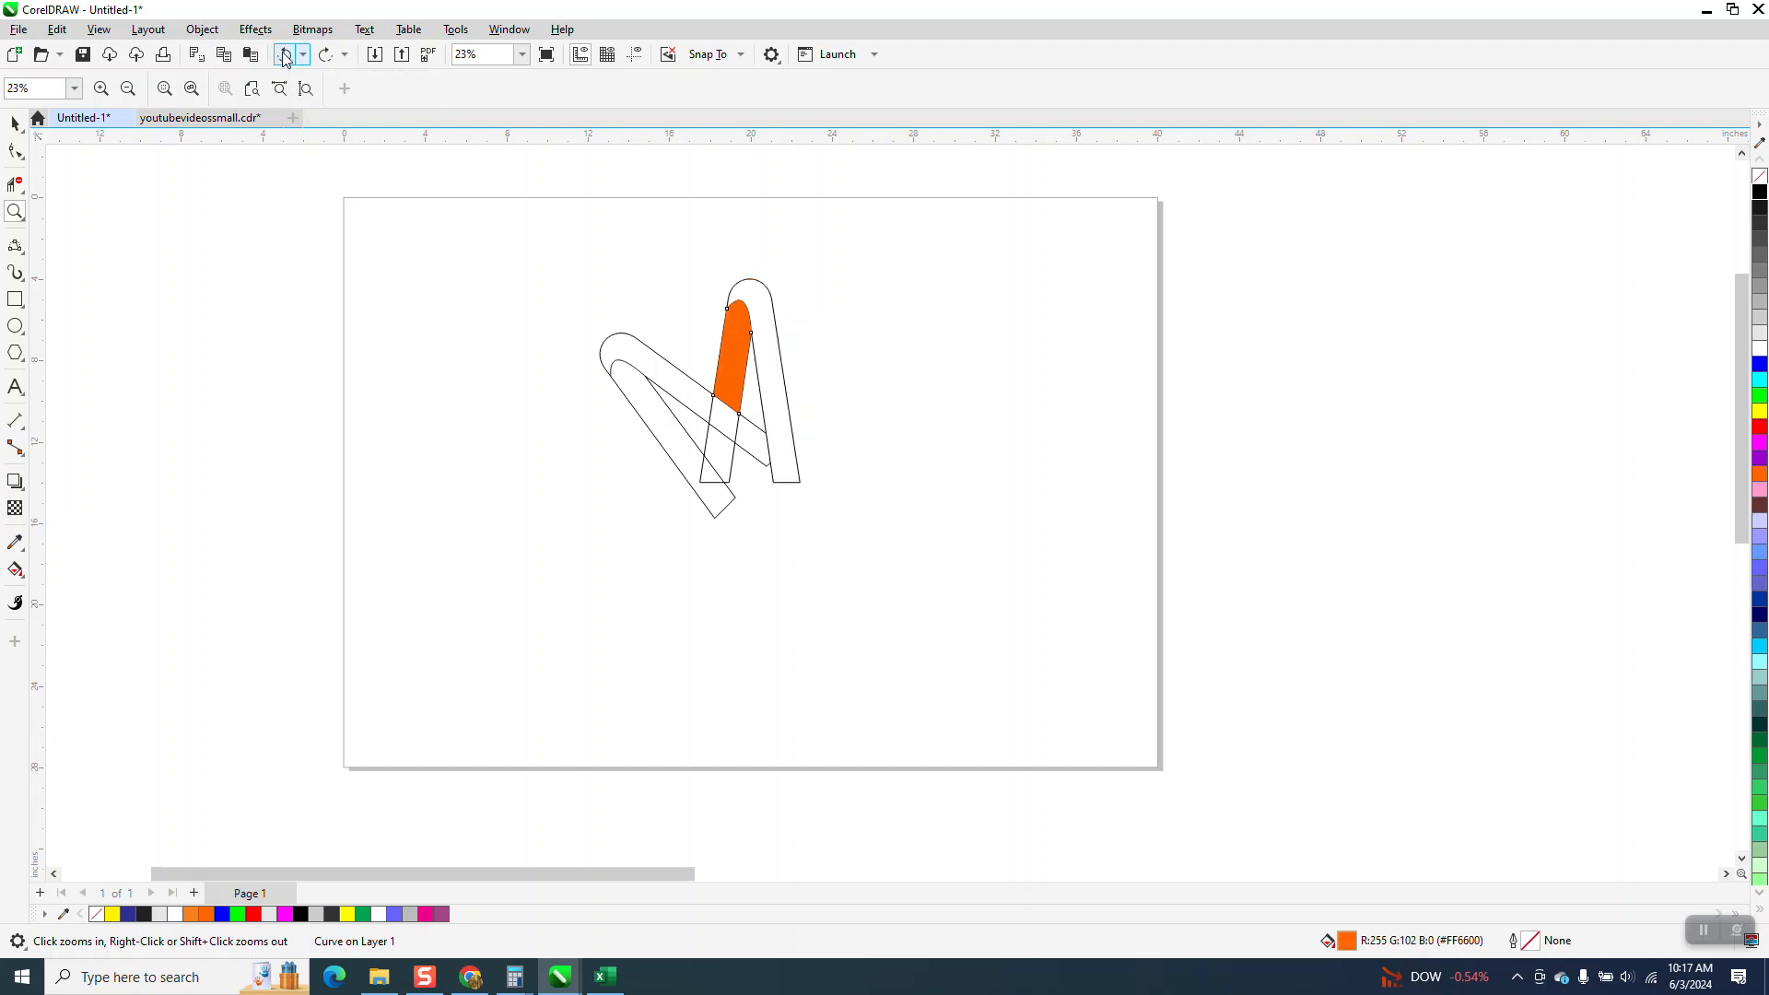
pyautogui.click(285, 57)
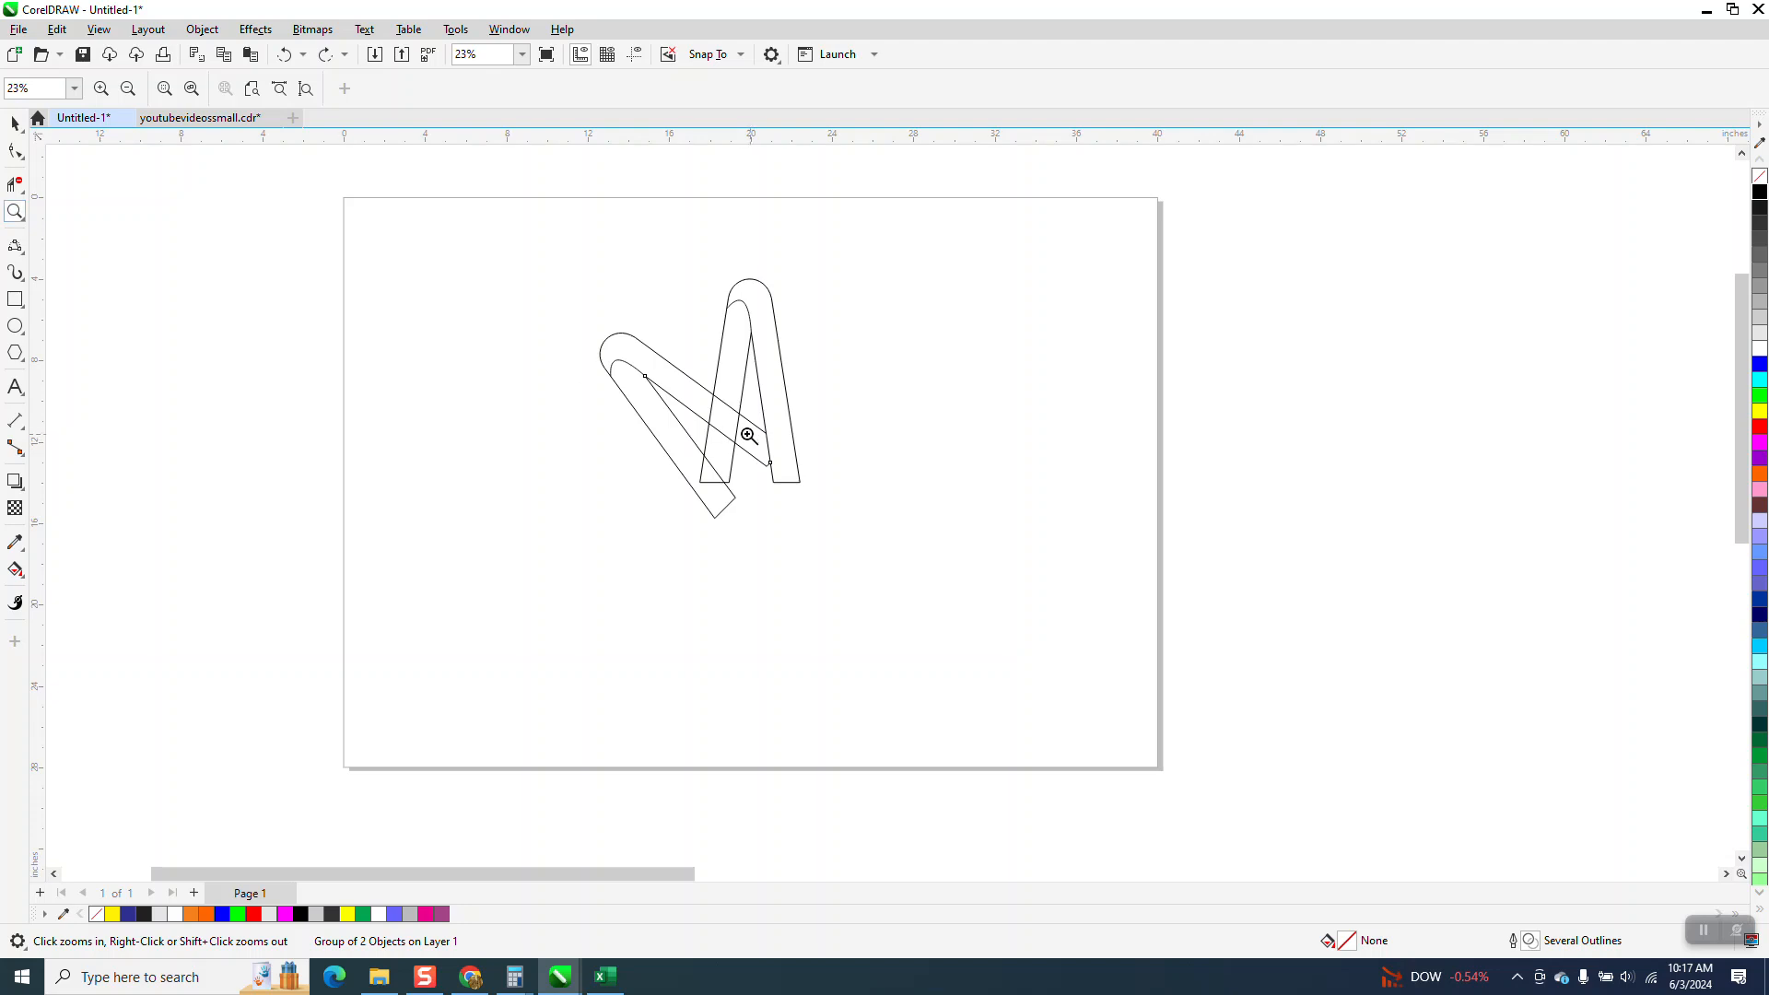
pyautogui.moveTo(742, 427); pyautogui.dragTo(842, 528)
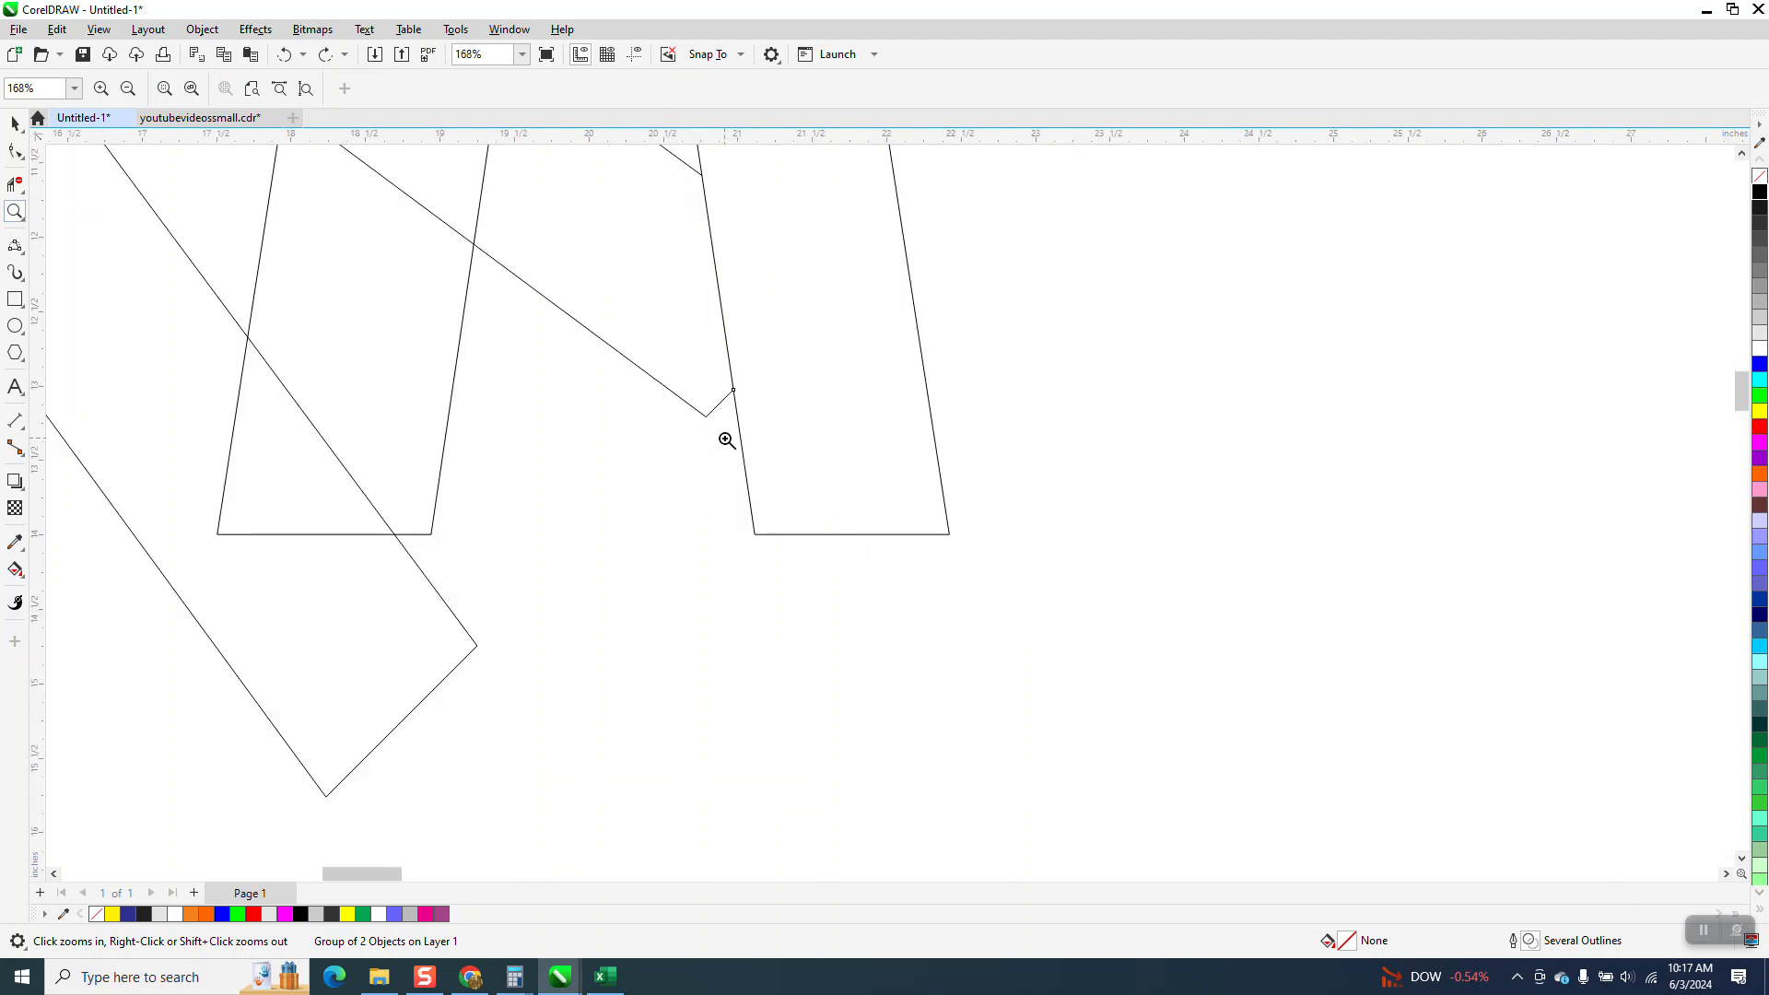
# - Ungroup the two shapes that make up the rotated petal
pyautogui.scroll(-2, 738, 433)
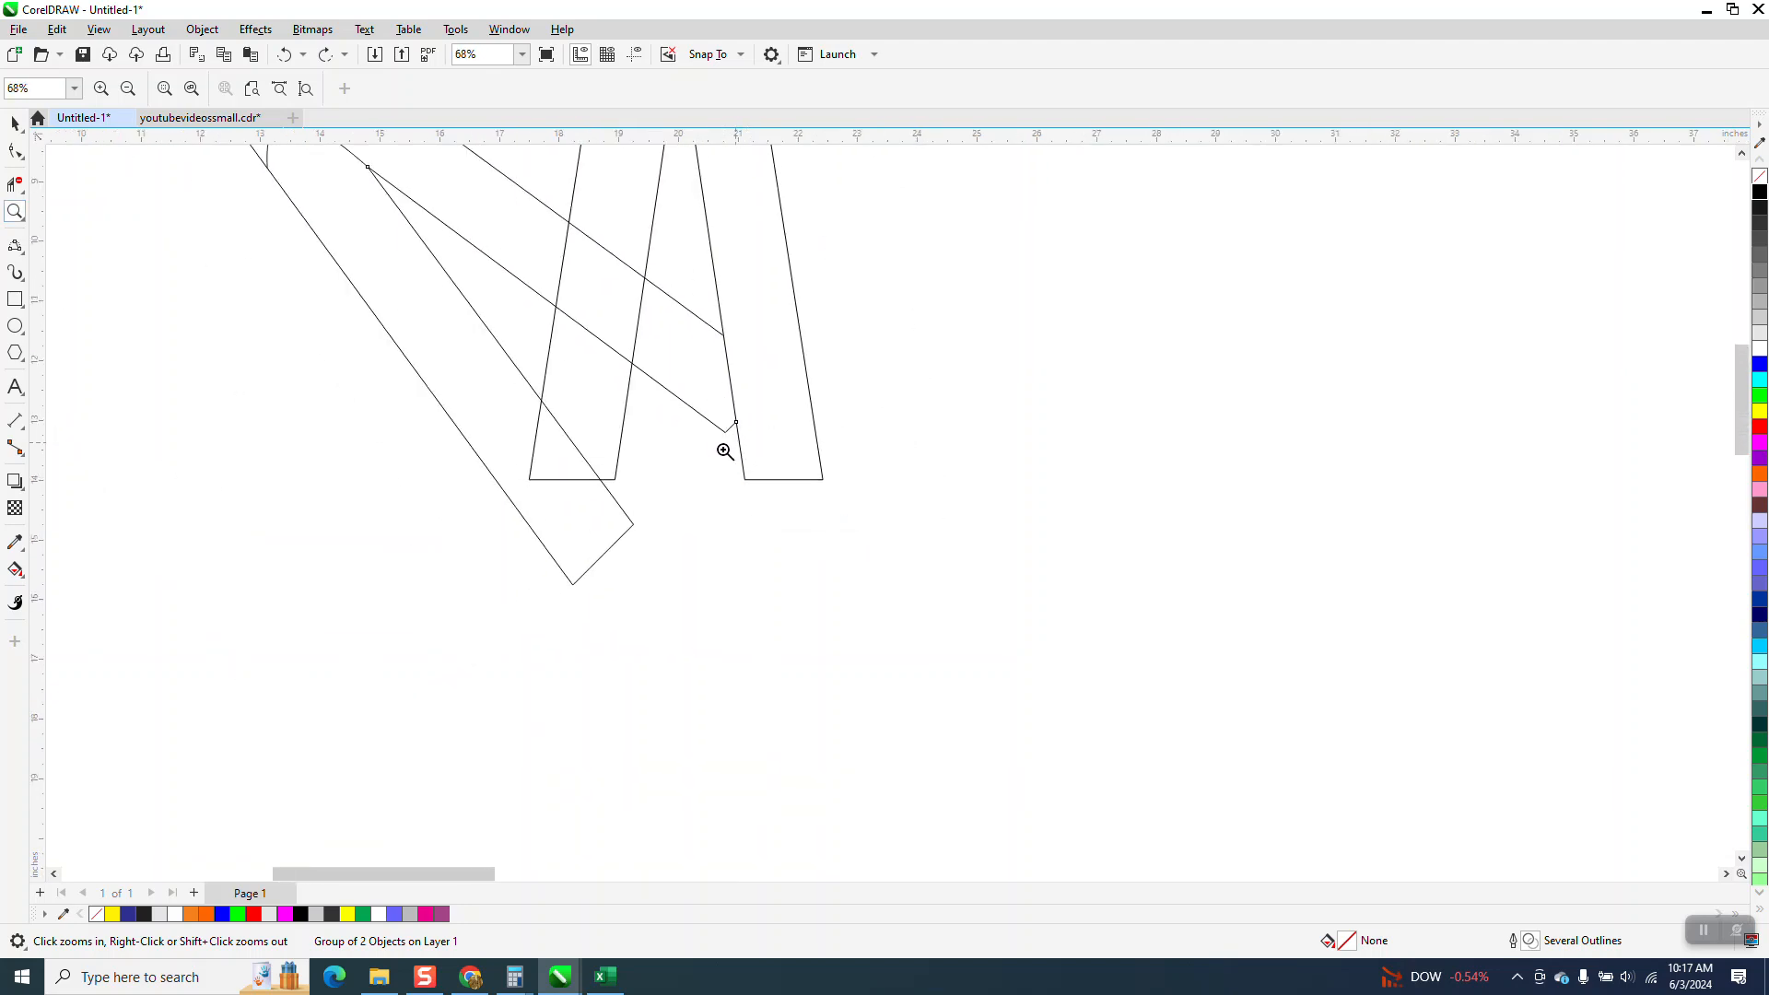
pyautogui.scroll(-1, 728, 447)
pyautogui.click(15, 151)
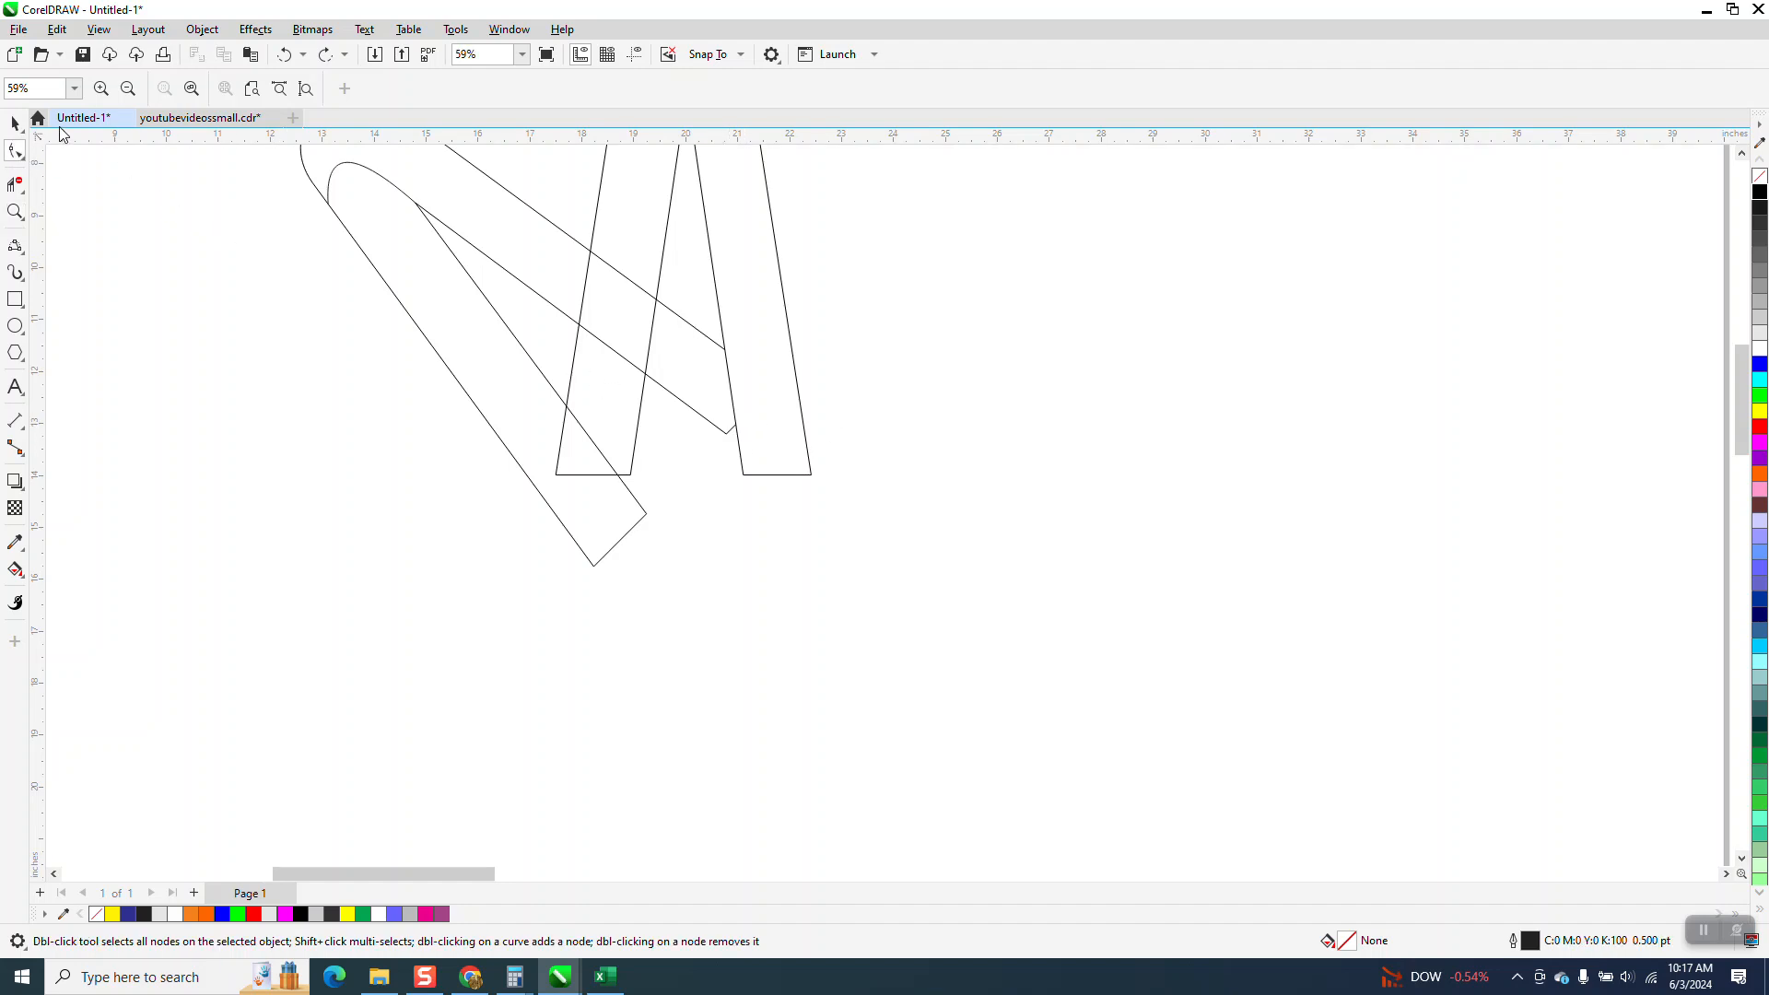
pyautogui.click(15, 122)
pyautogui.click(464, 272)
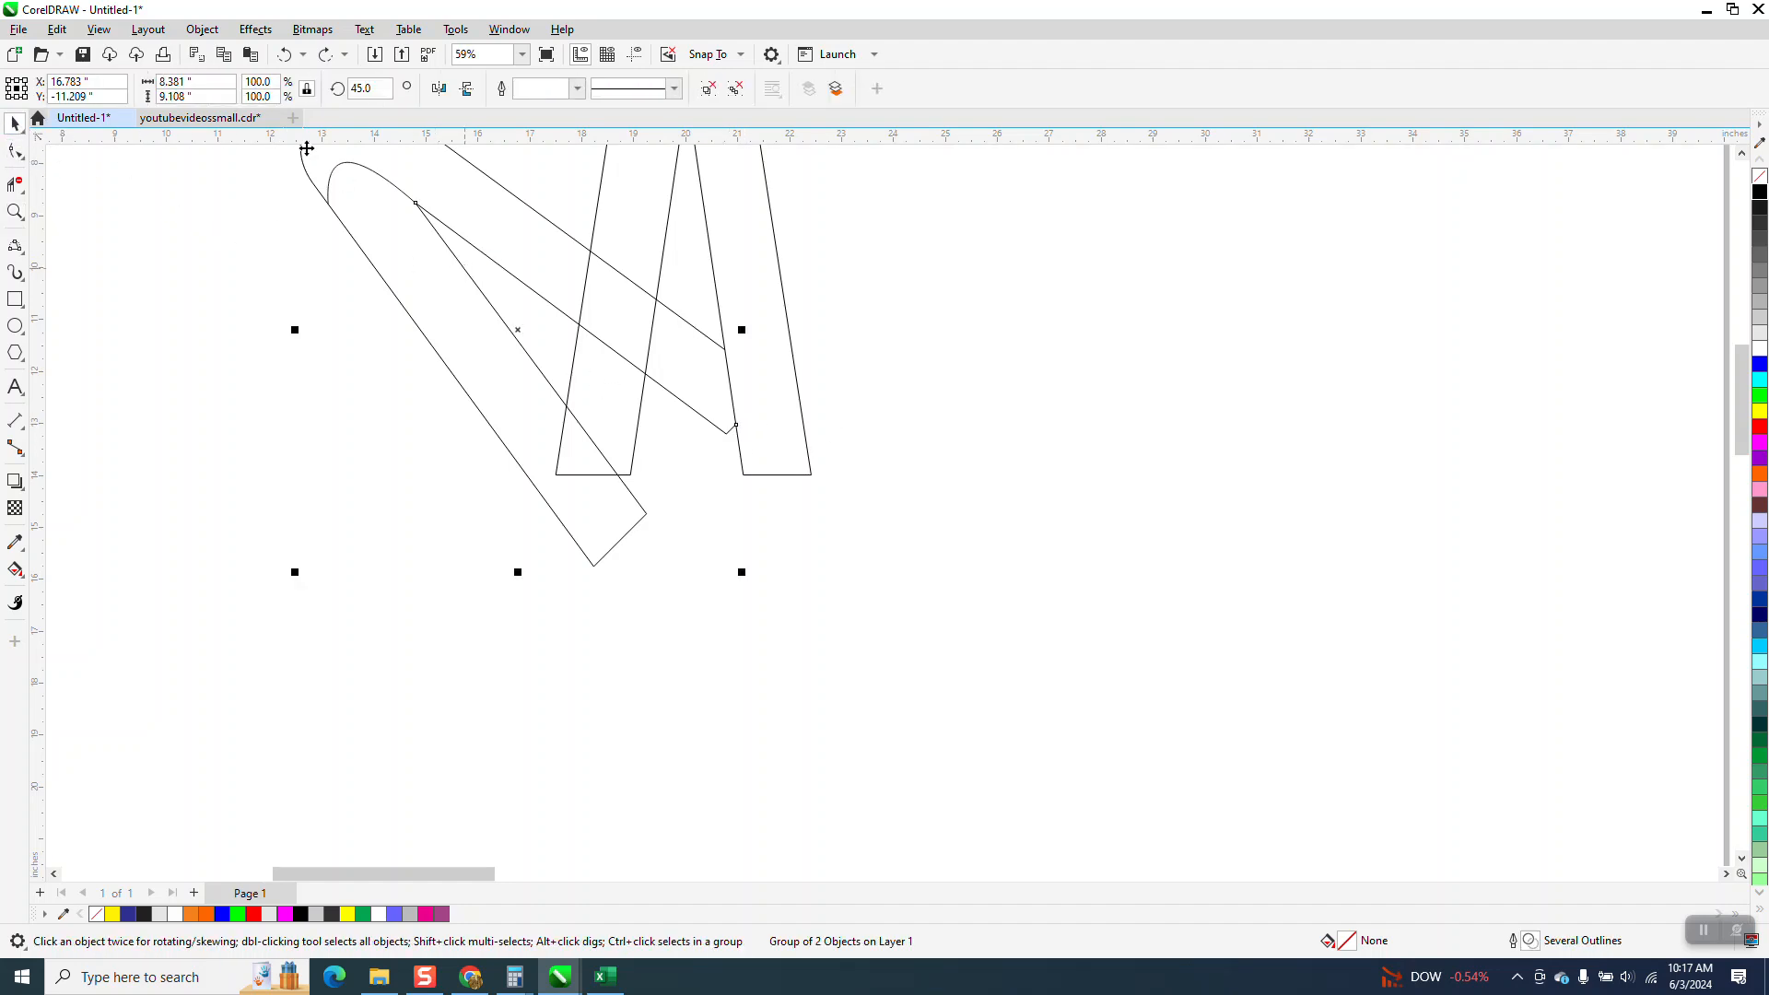
pyautogui.click(202, 29)
pyautogui.moveTo(257, 326)
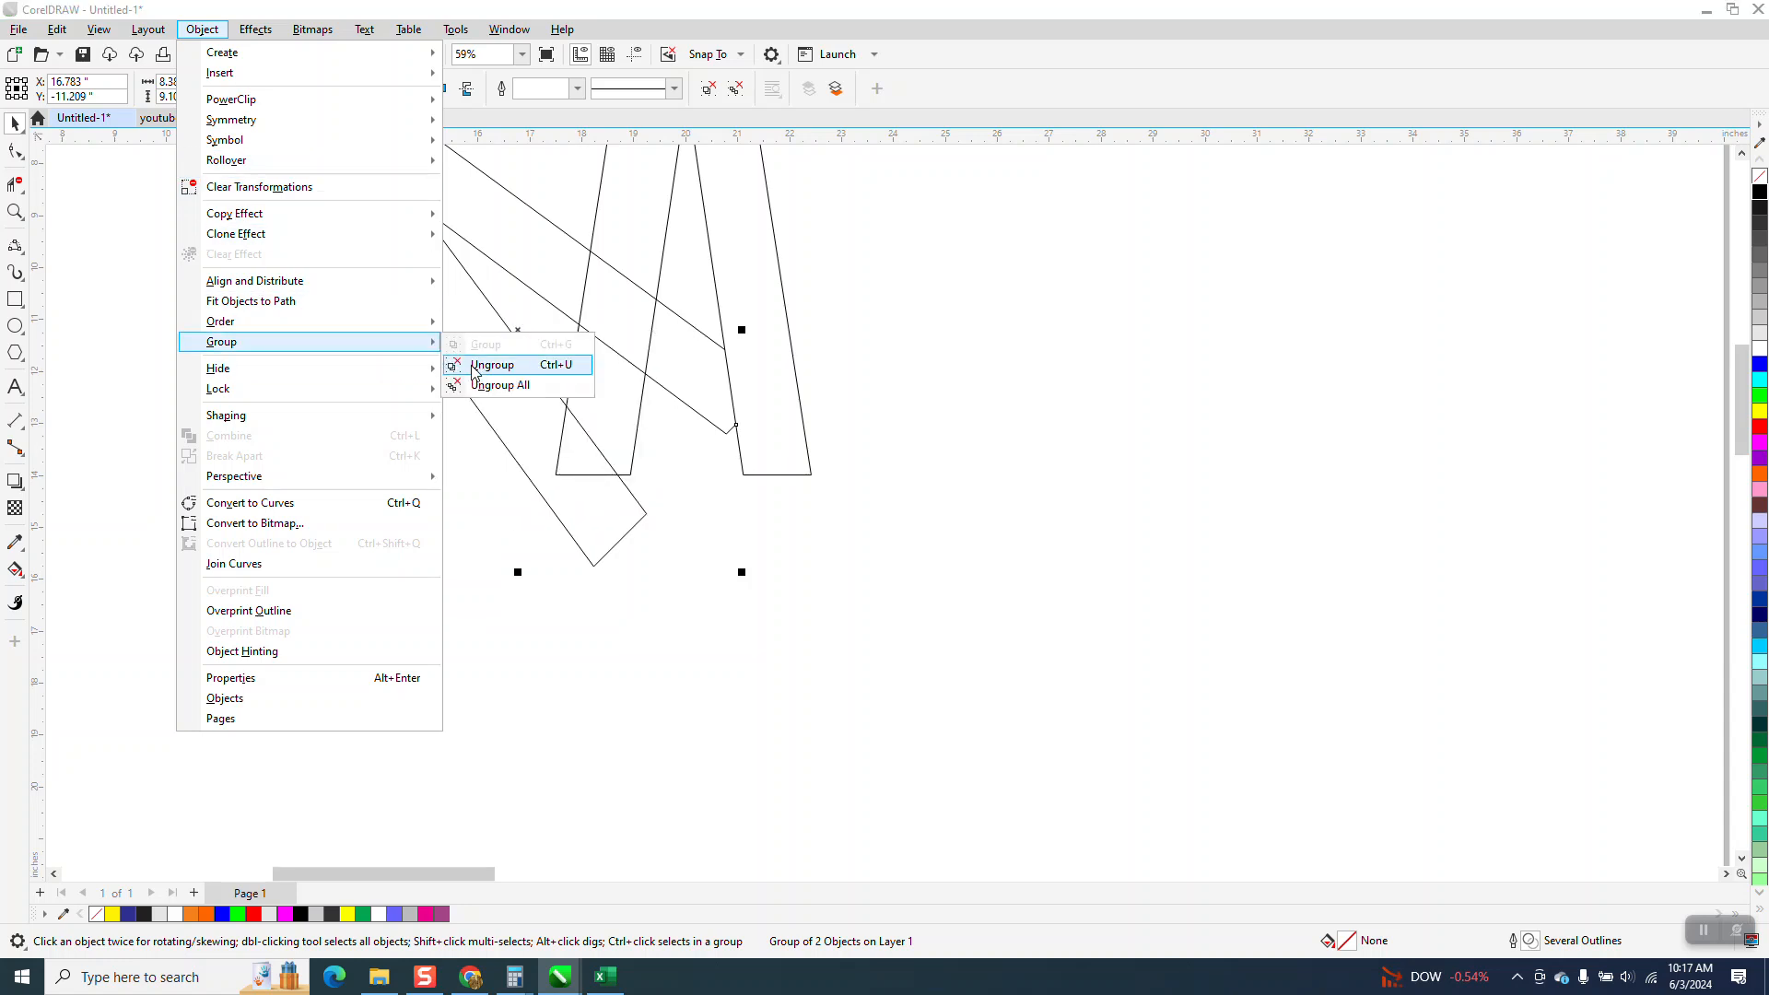
pyautogui.click(493, 365)
# - Move the lower corner node of the rotated petal's trimmed leg onto the inner bottom corner of the upright petal's far leg
pyautogui.click(15, 152)
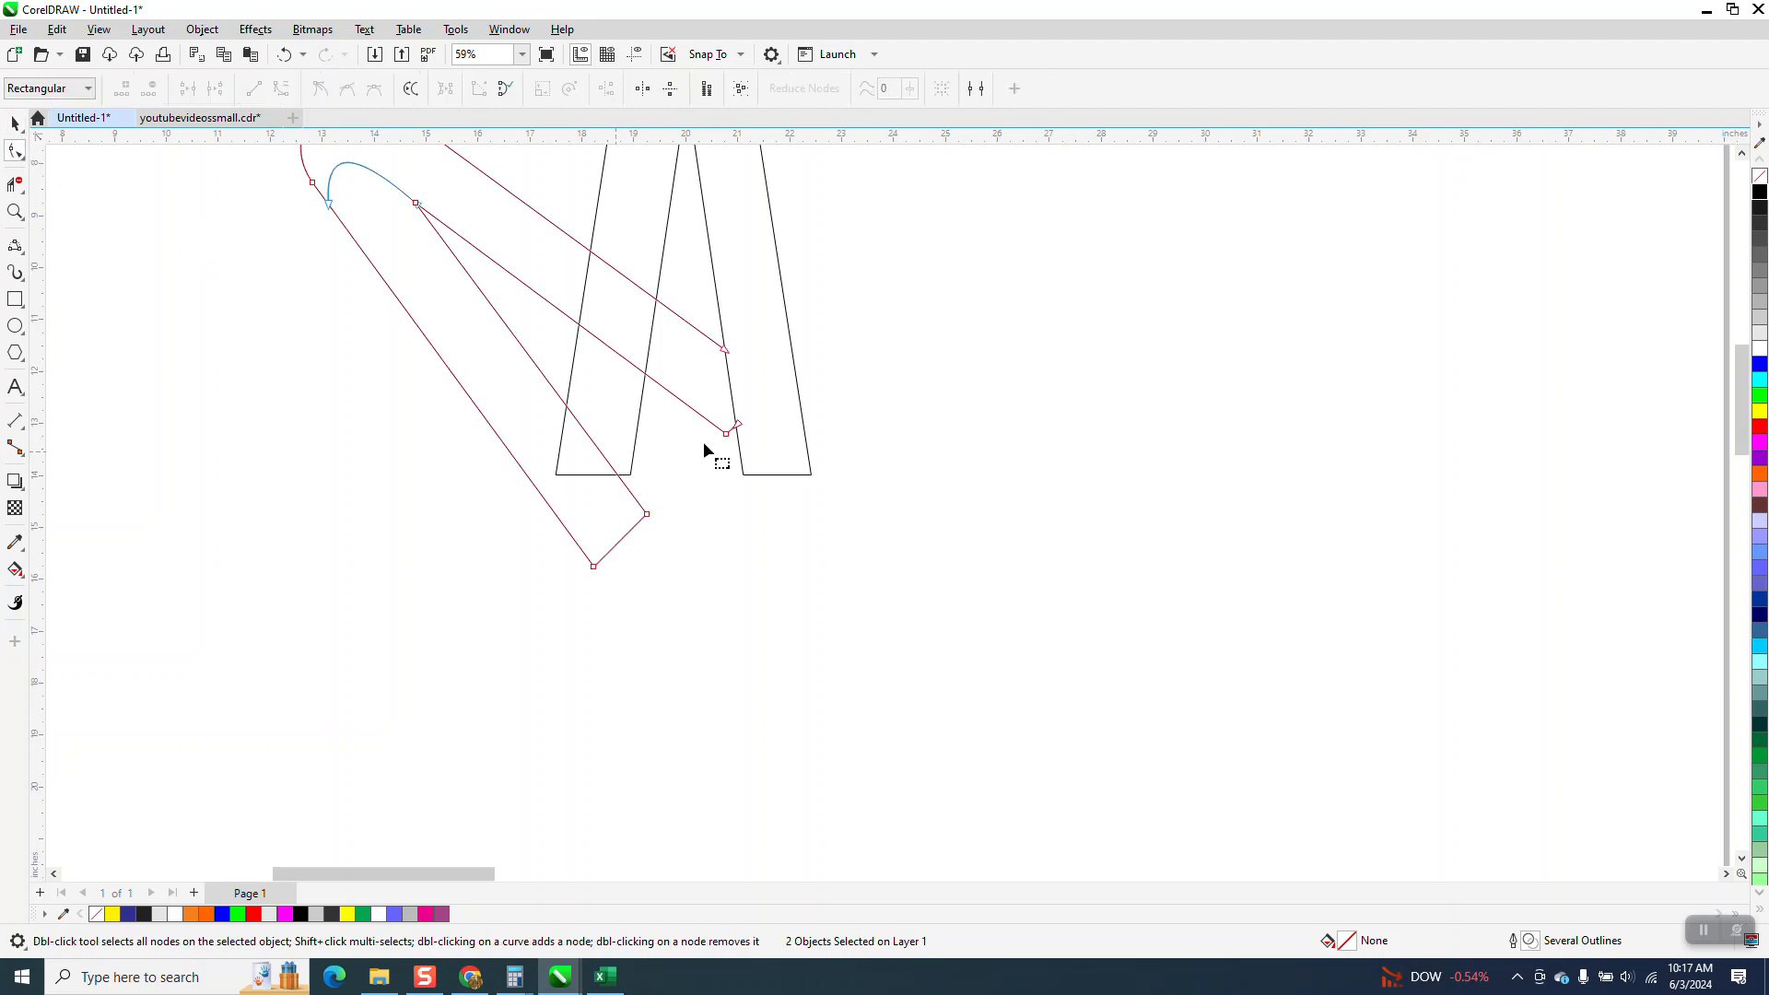
pyautogui.moveTo(726, 435); pyautogui.dragTo(748, 481)
pyautogui.scroll(-2, 650, 441)
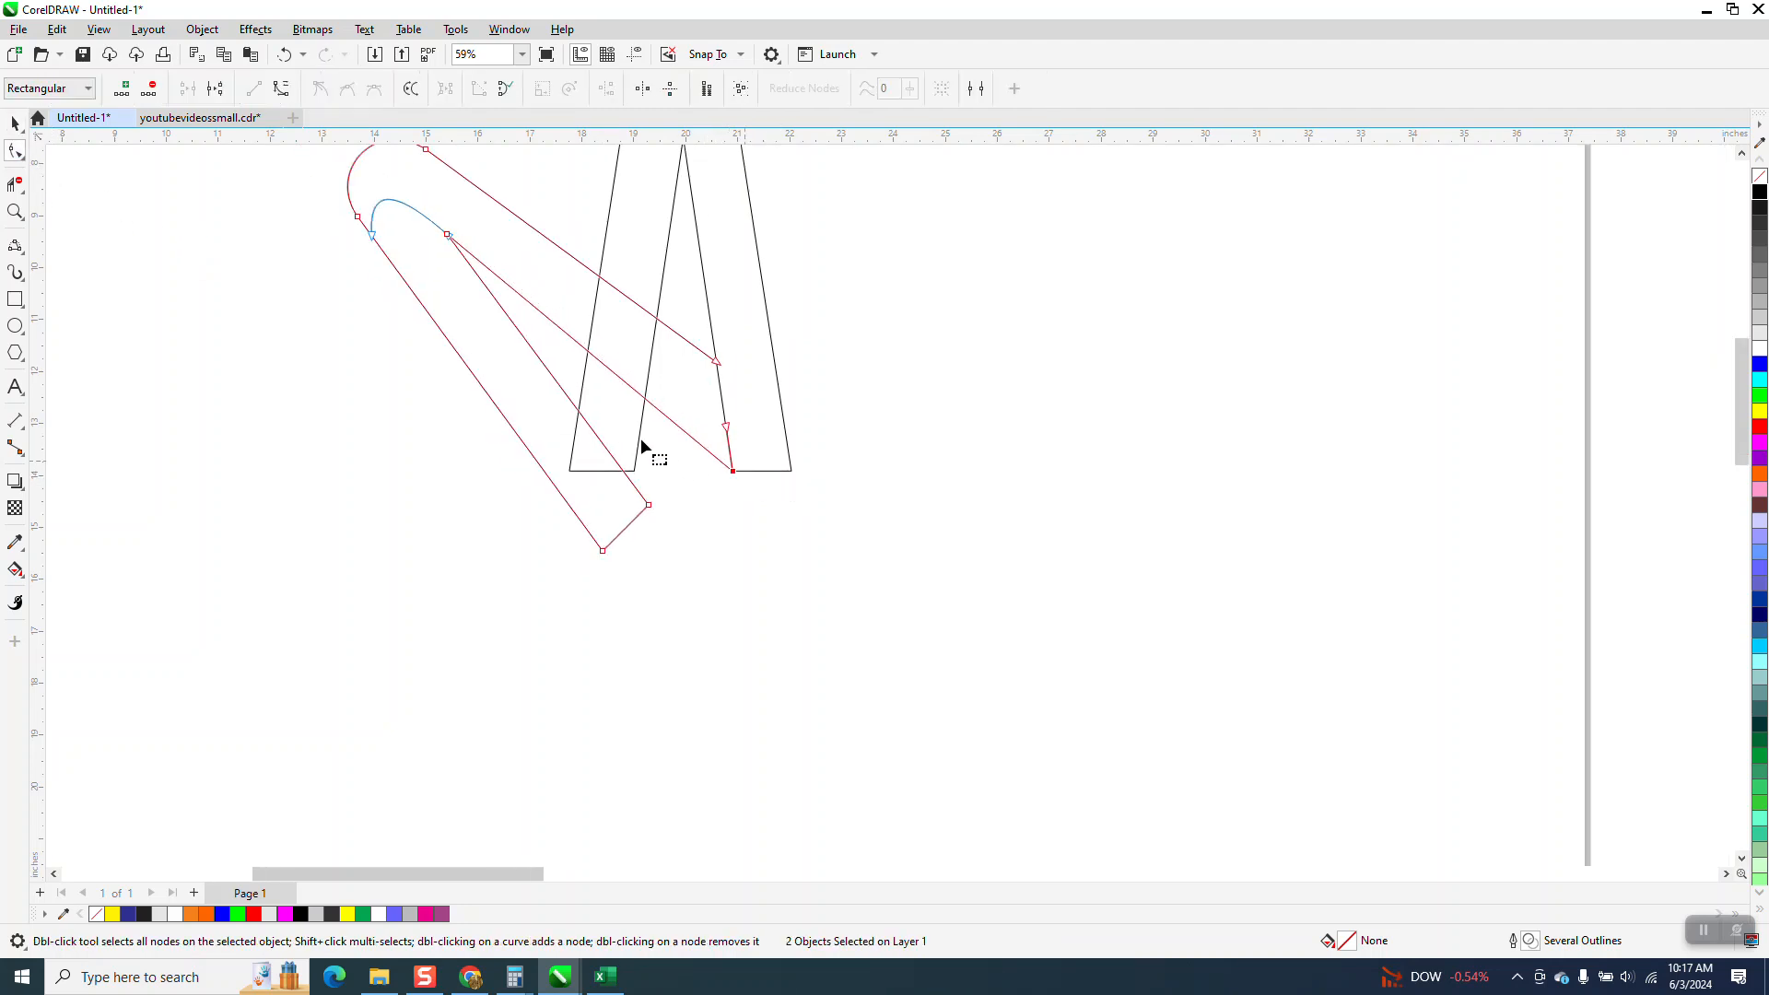
# - Group the rotated petal's two shapes and delete the upright petal
pyautogui.click(15, 123)
pyautogui.hotkey('ctrl', 'g')
pyautogui.press('Delete')
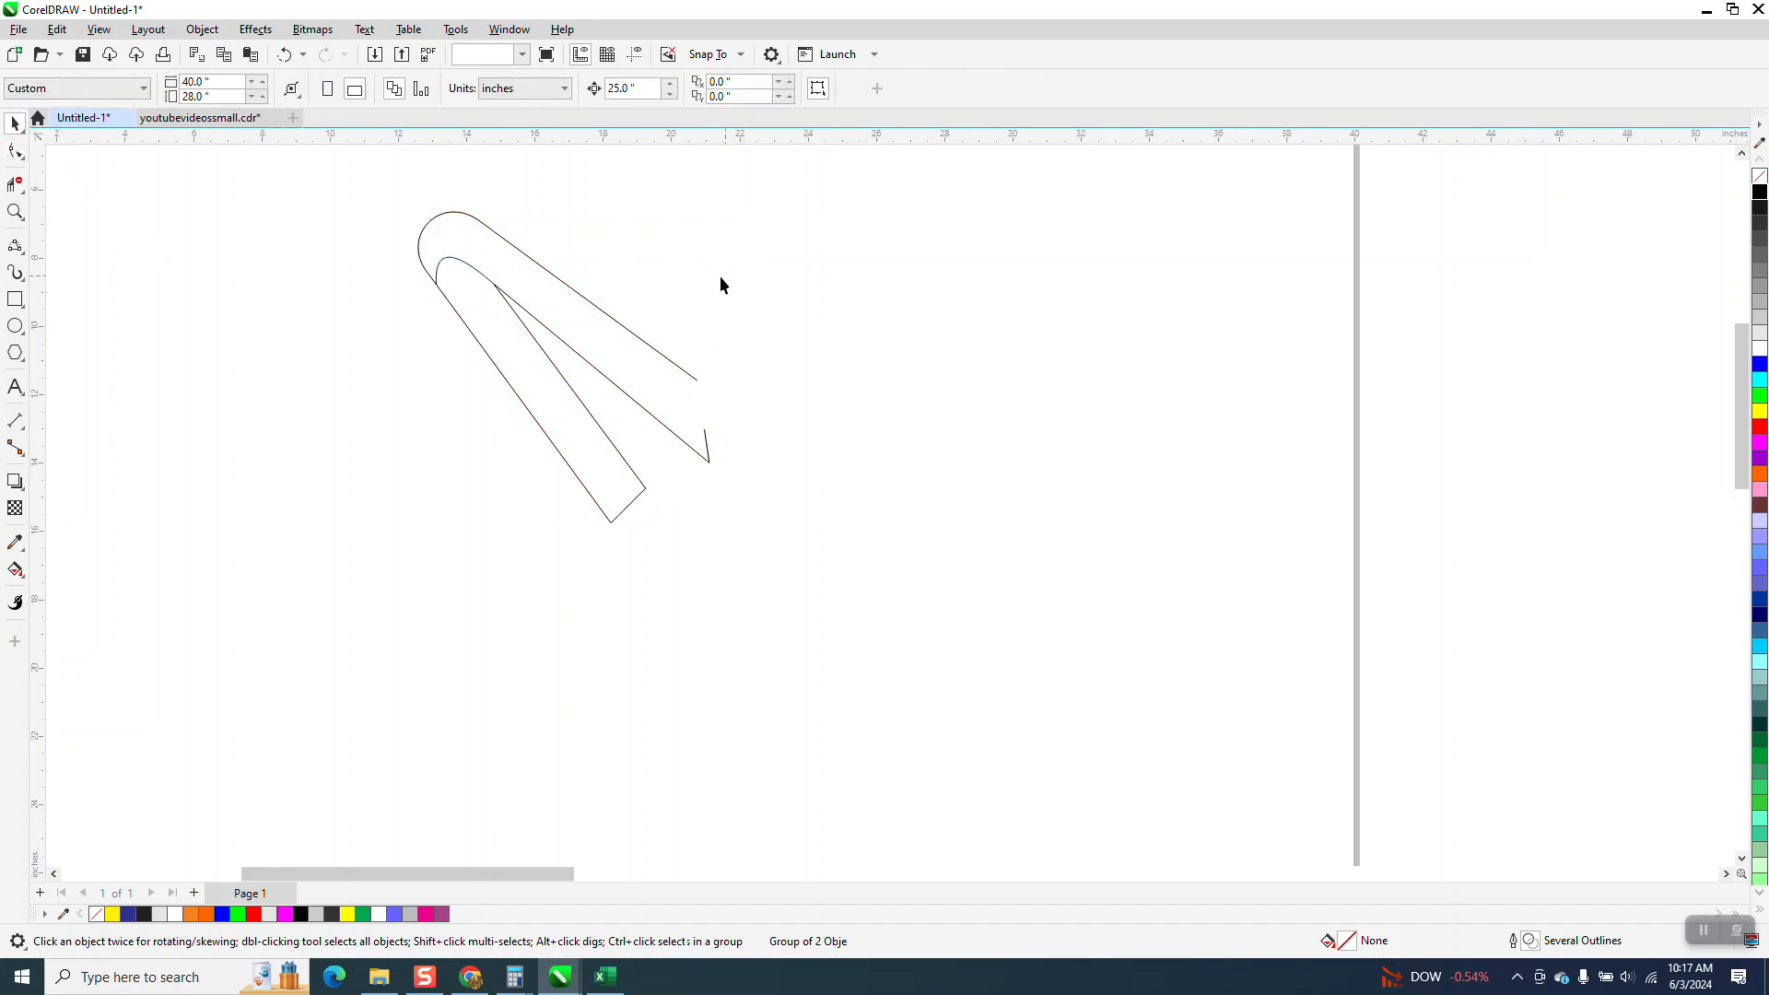
# - Close the gap at the end of the trimmed leg with a straight line about 1.45 inches long
pyautogui.click(22, 252)
pyautogui.click(76, 262)
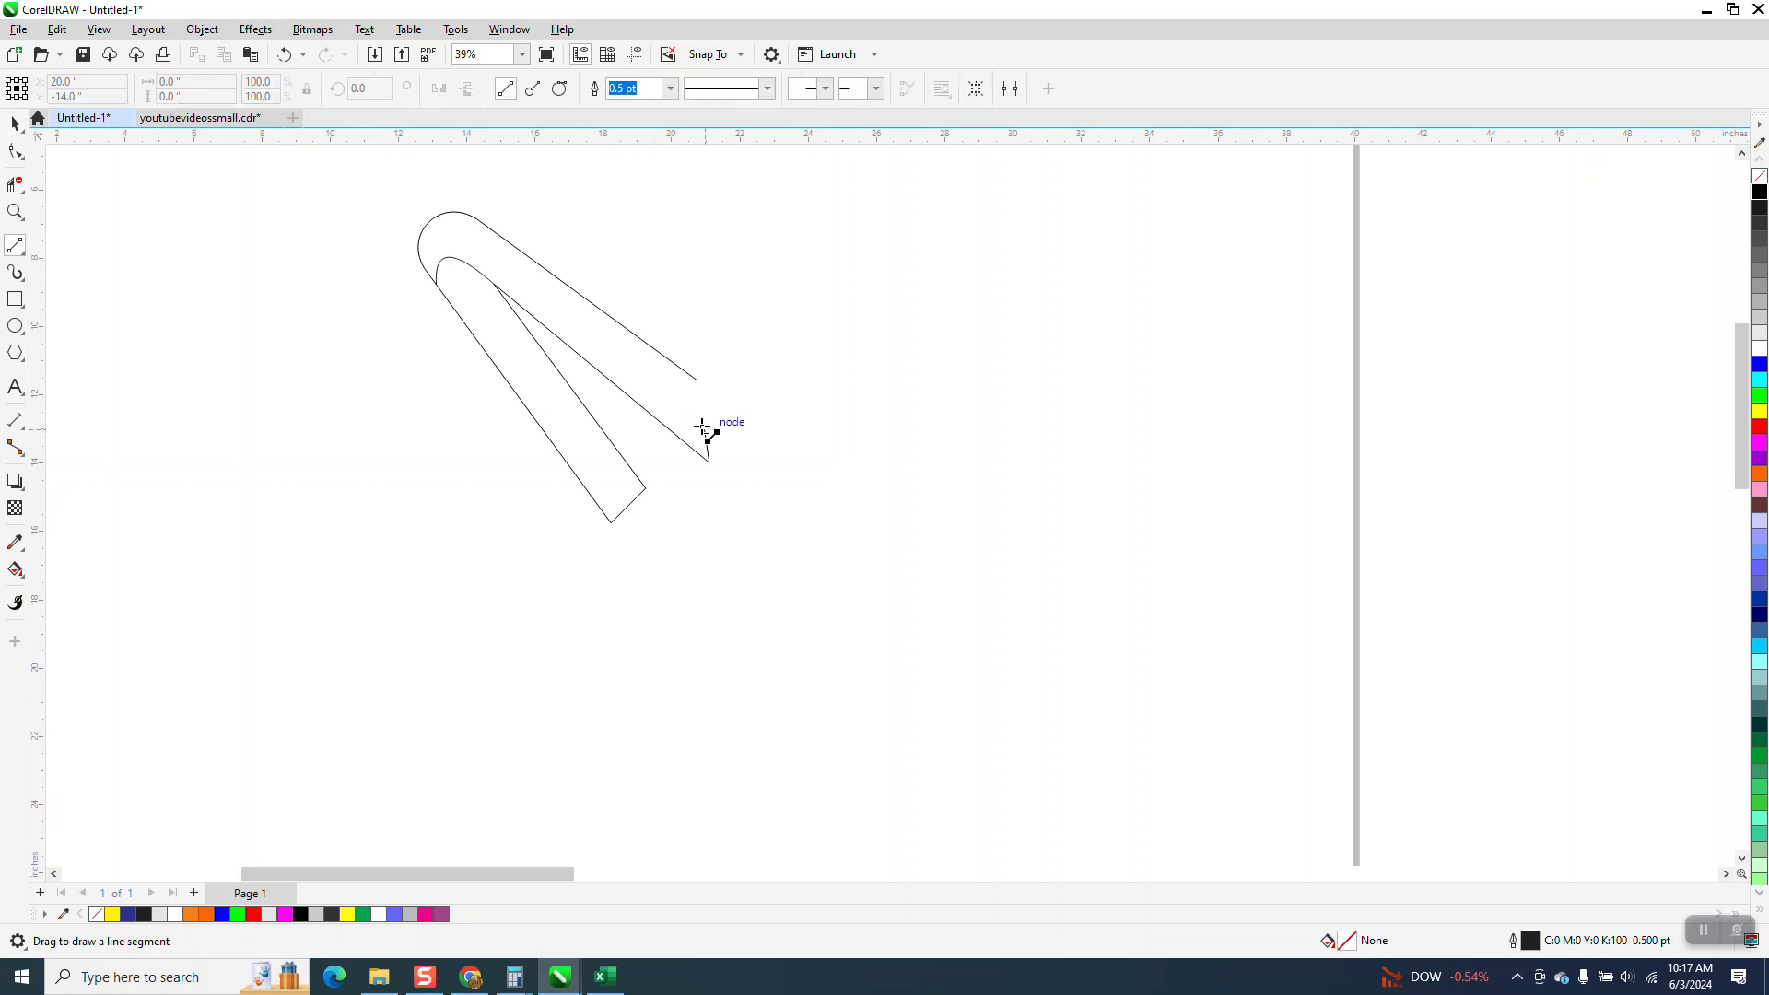
pyautogui.moveTo(705, 433); pyautogui.dragTo(698, 378)
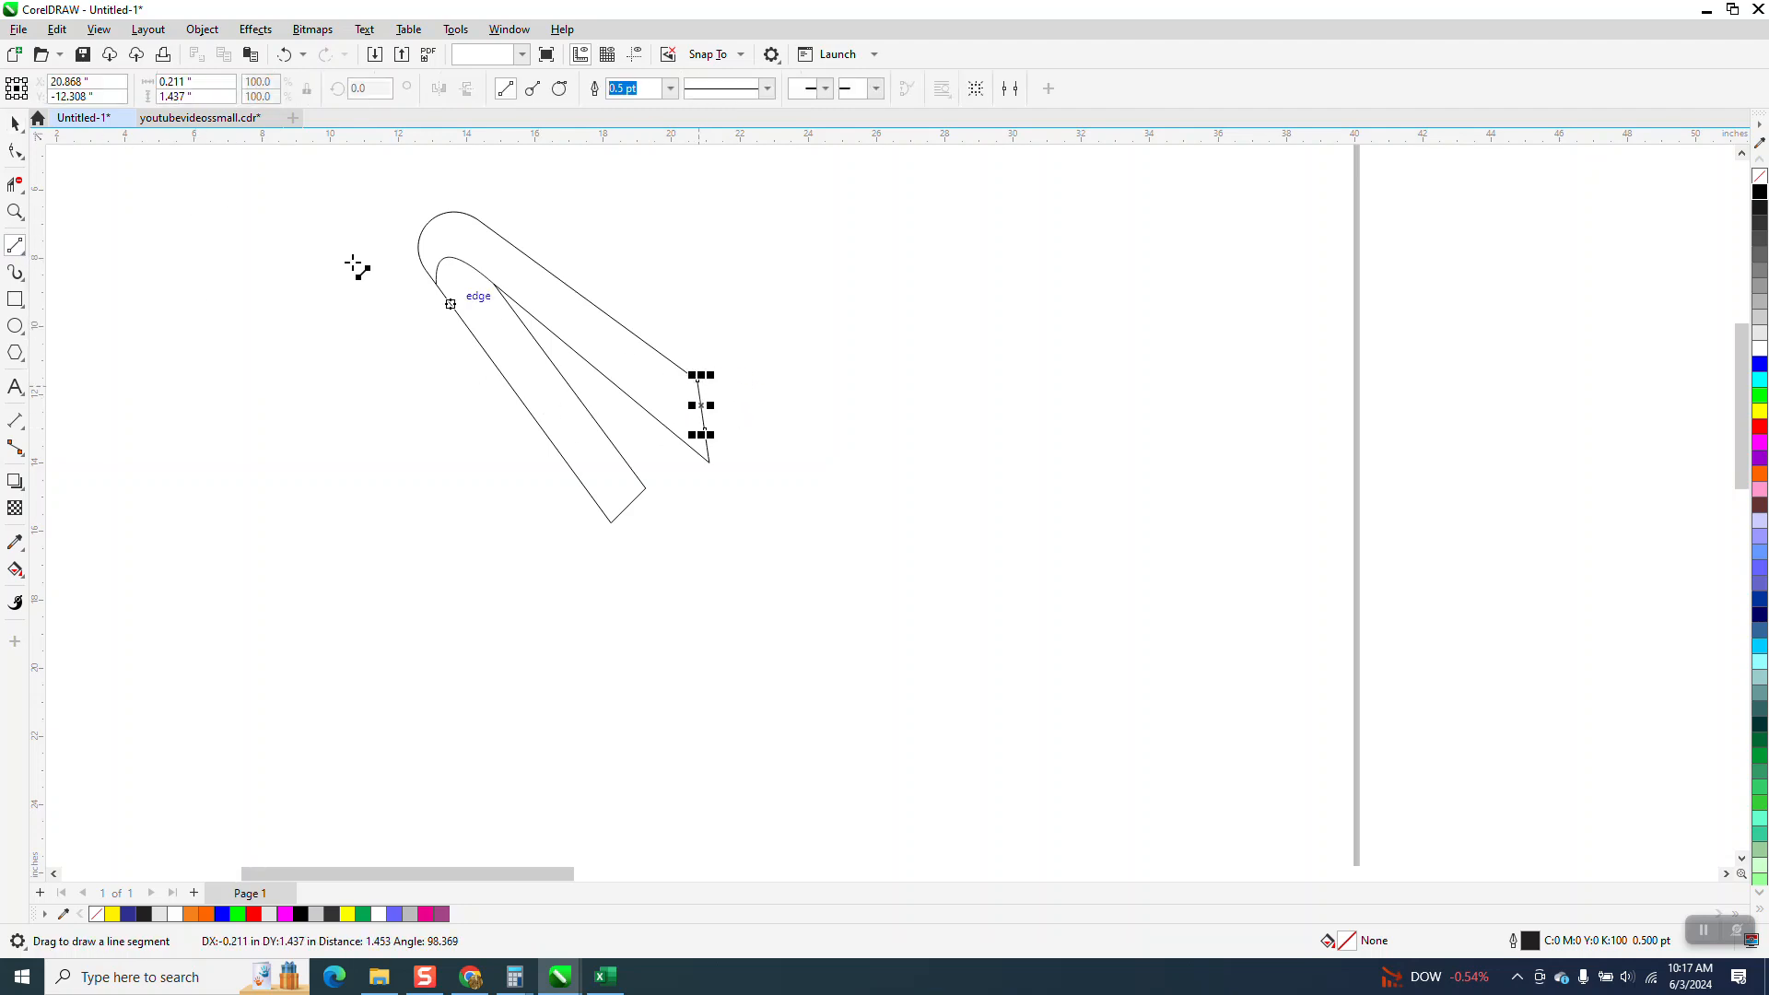
# - Show the guidelines and group the closing line with the petal's other two shapes
pyautogui.click(14, 123)
pyautogui.moveTo(297, 172); pyautogui.dragTo(874, 594)
pyautogui.click(639, 57)
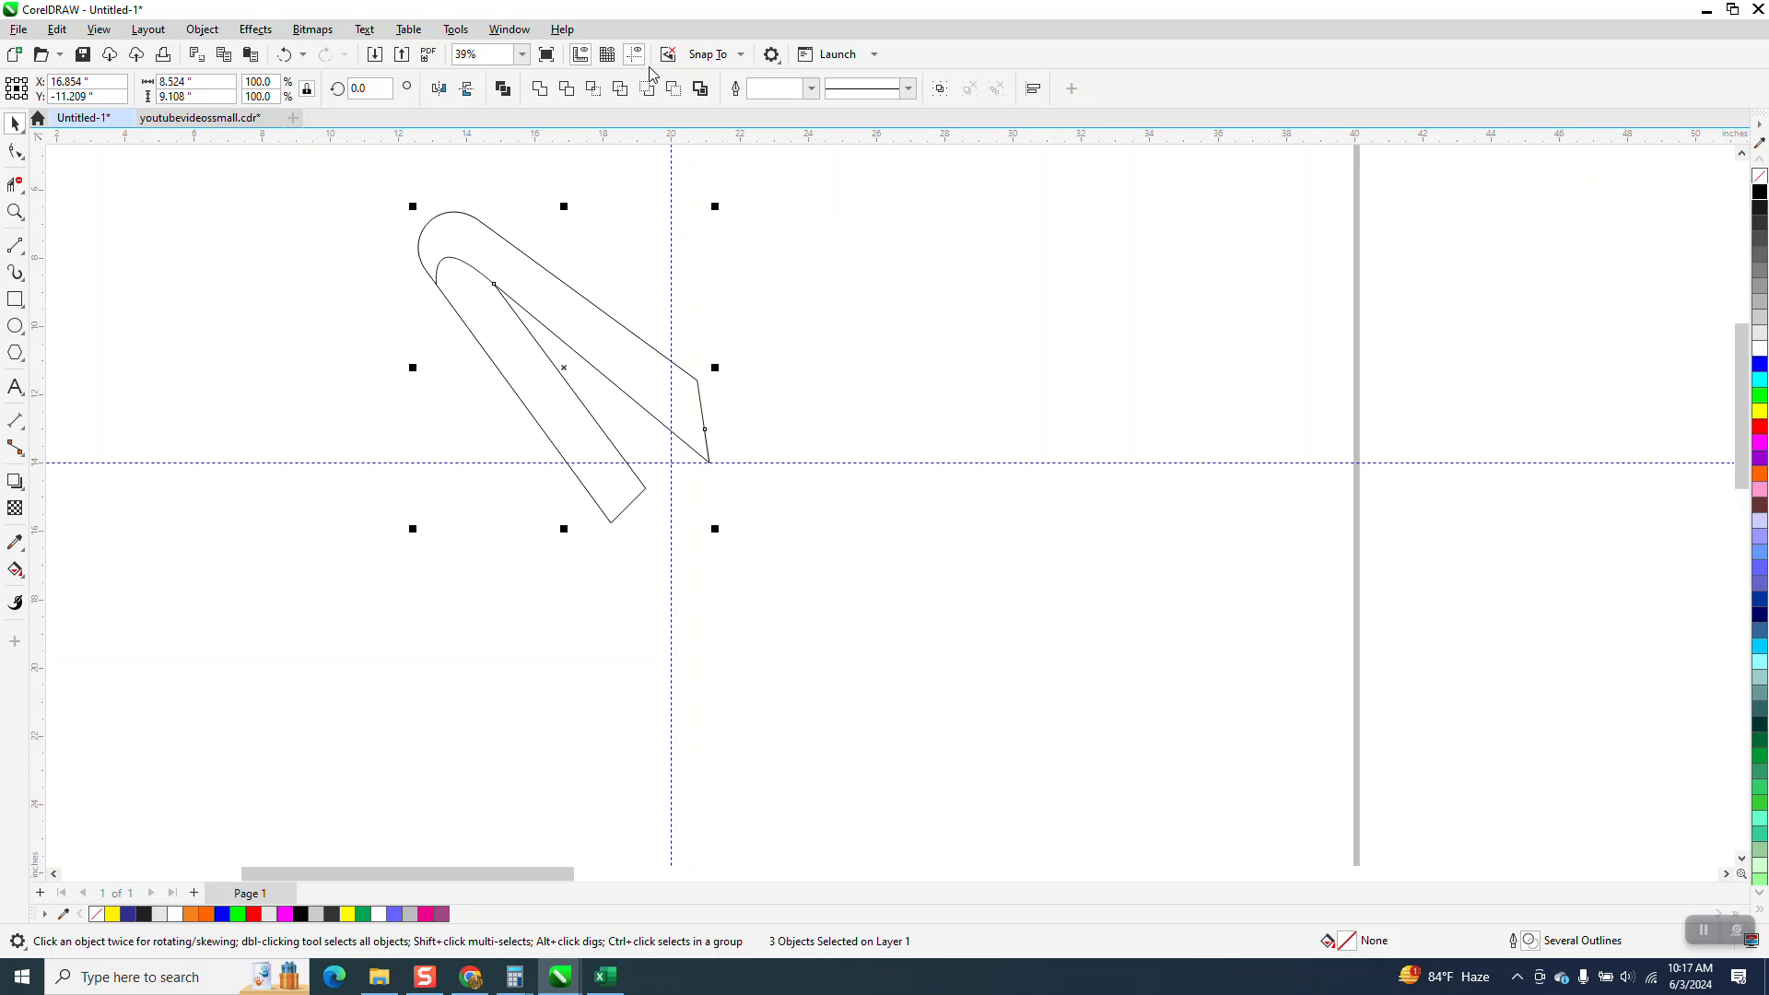
pyautogui.hotkey('ctrl', 'g')
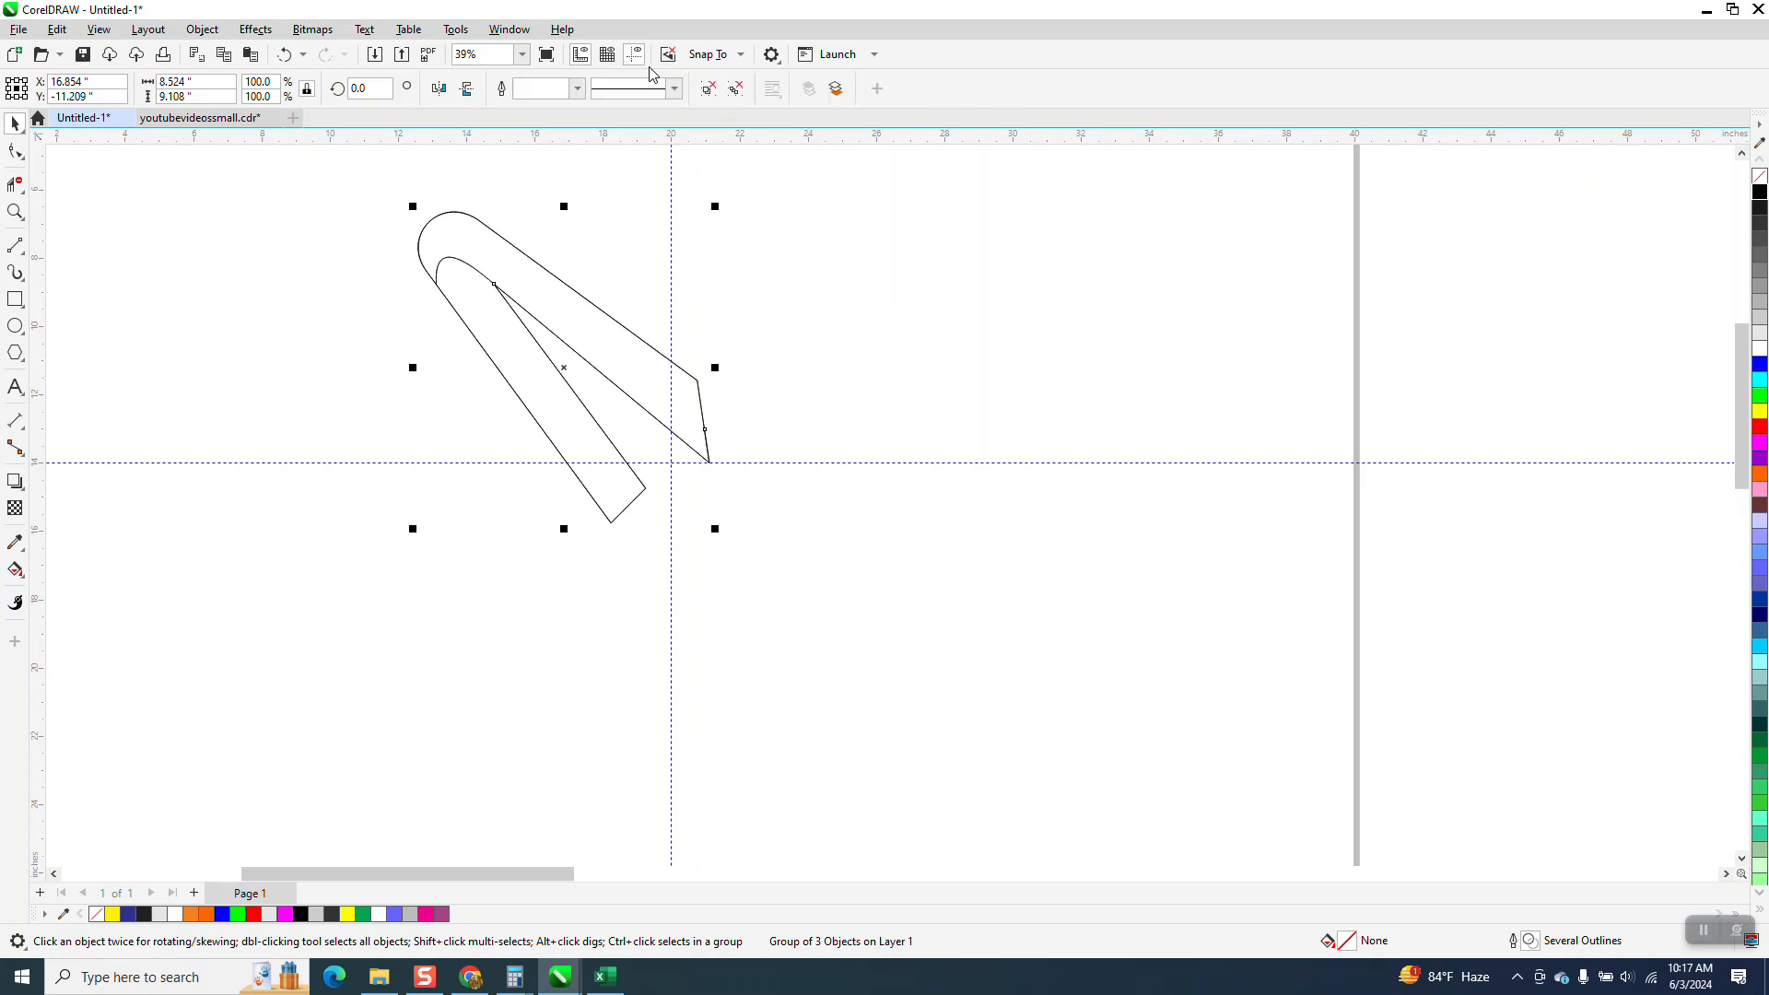
# - Try making a copy of the petal rotated 45 degrees about its own centre
pyautogui.click(375, 88)
pyautogui.write('45')
pyautogui.press('Return')
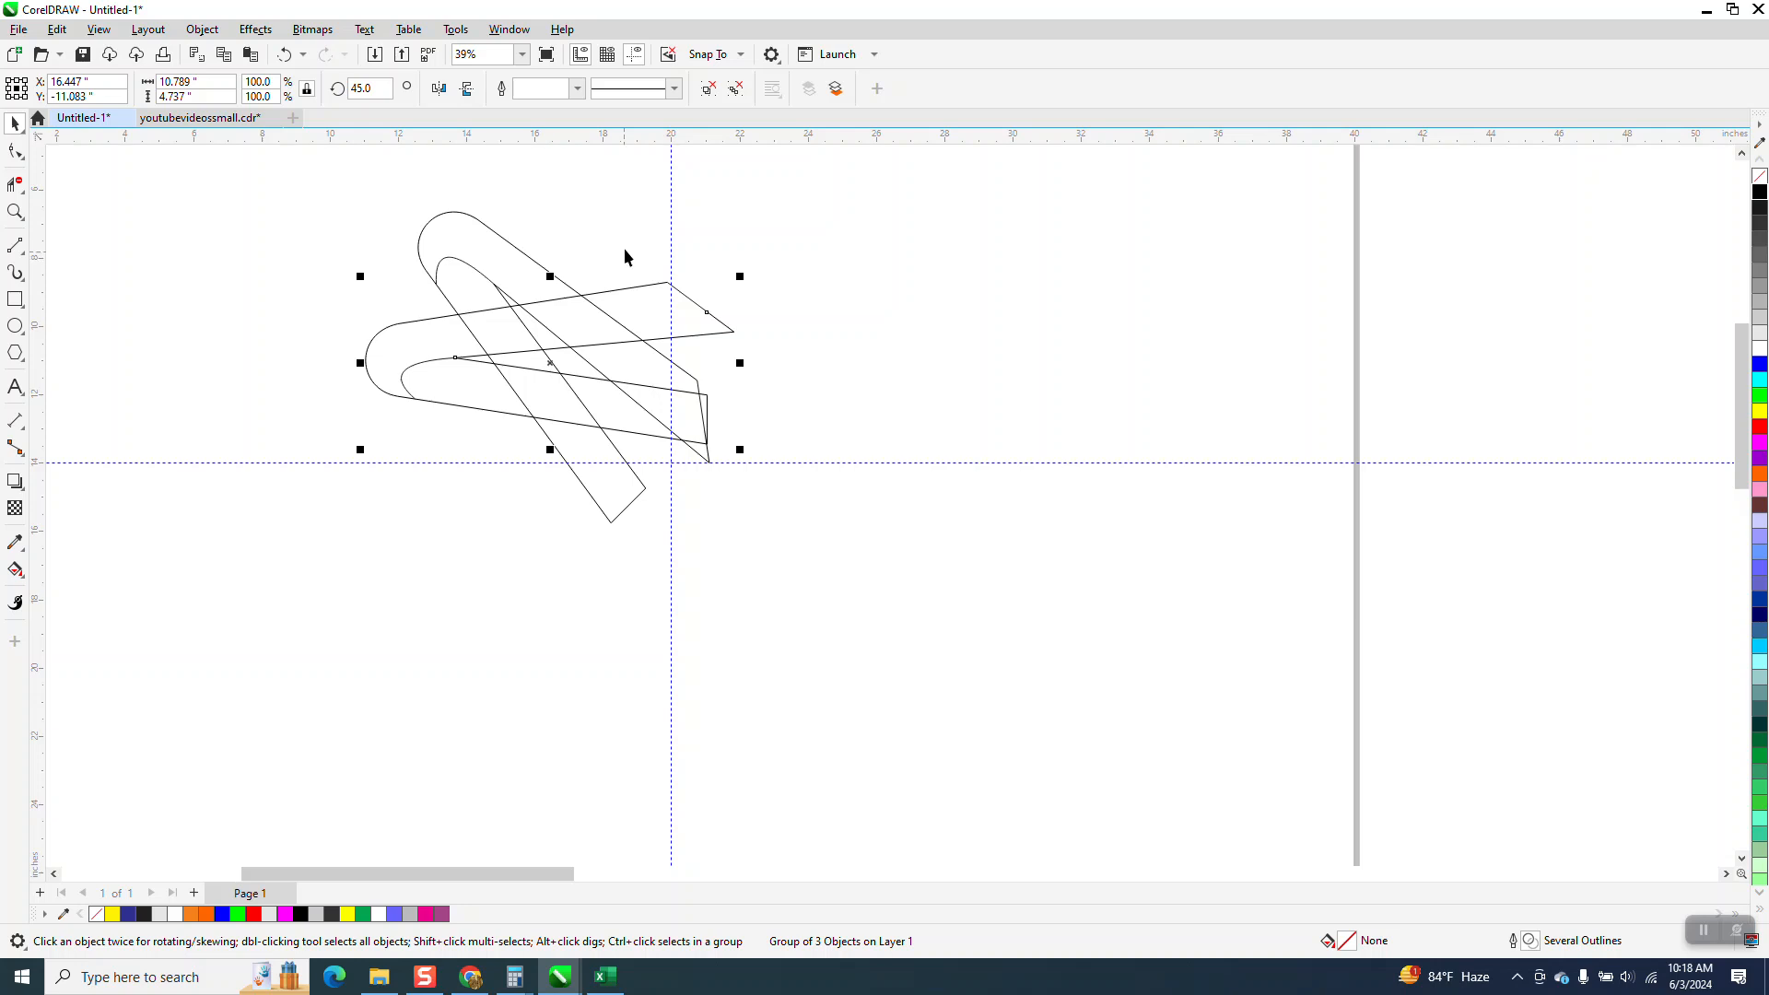
pyautogui.hotkey('ctrl', 'z')
# - Place the petal's rotation centre where the guidelines cross at the page centre and rotate the petal by -45 degrees
pyautogui.click(587, 304)
pyautogui.click(586, 304)
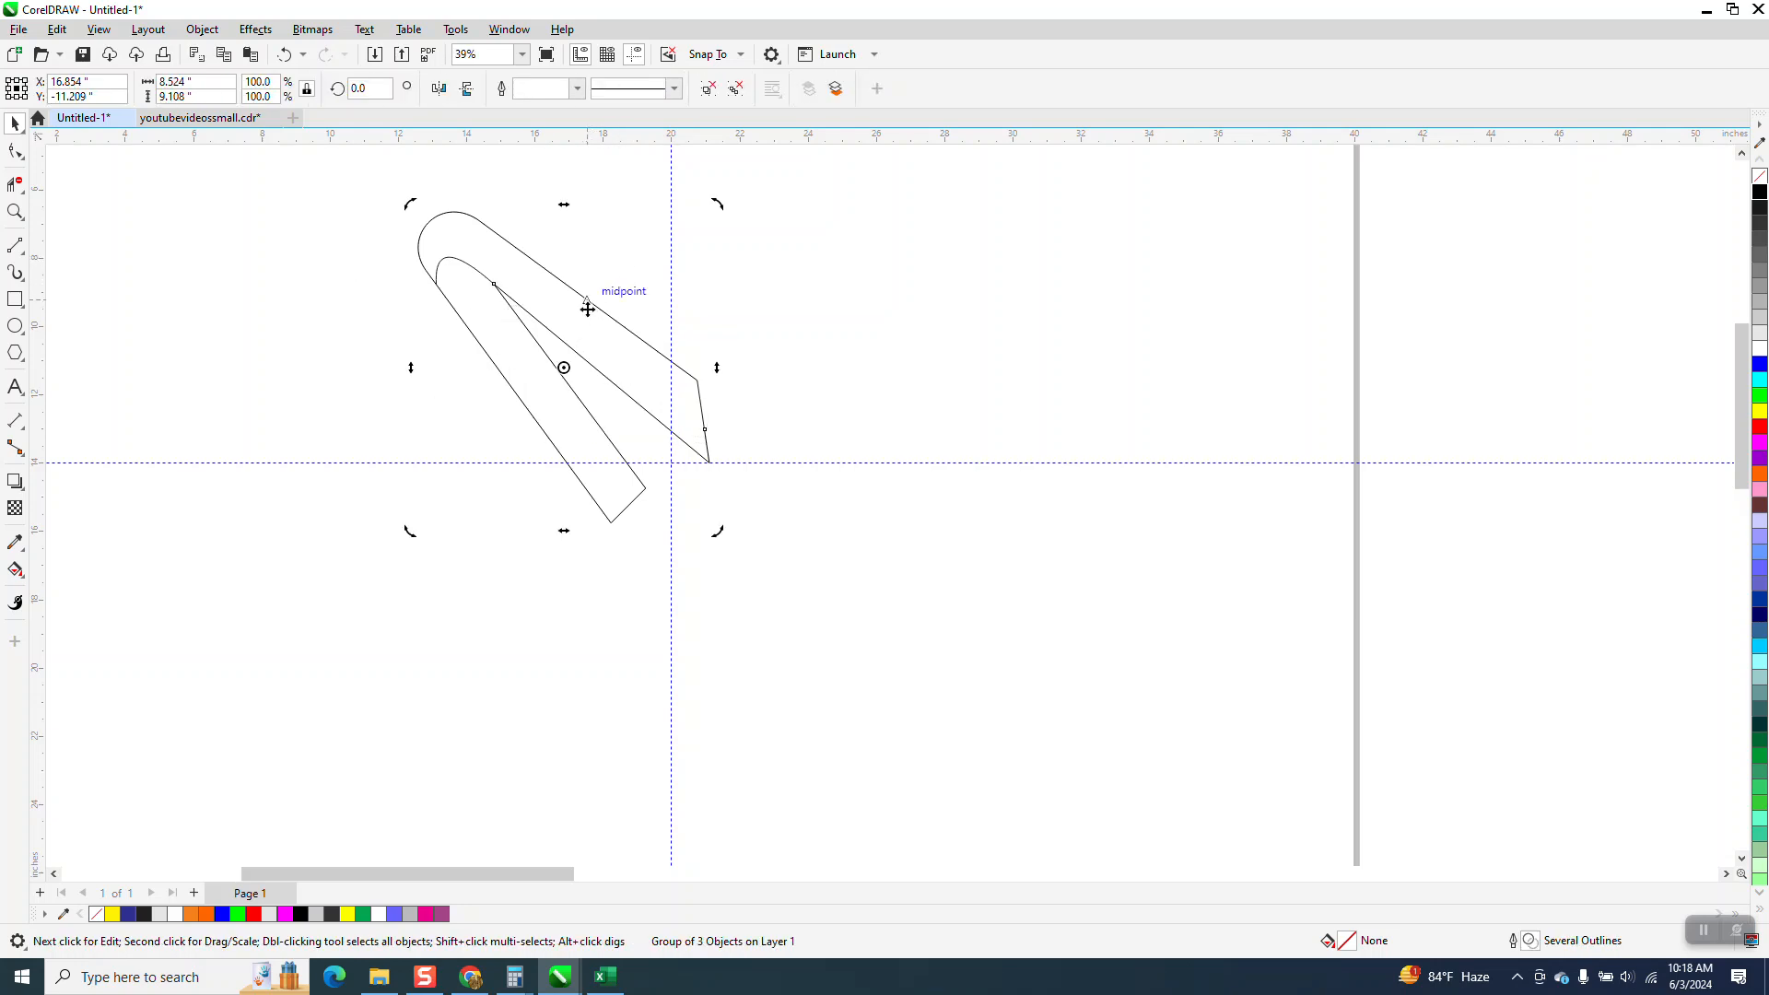
pyautogui.moveTo(562, 368); pyautogui.dragTo(672, 460)
pyautogui.click(672, 403)
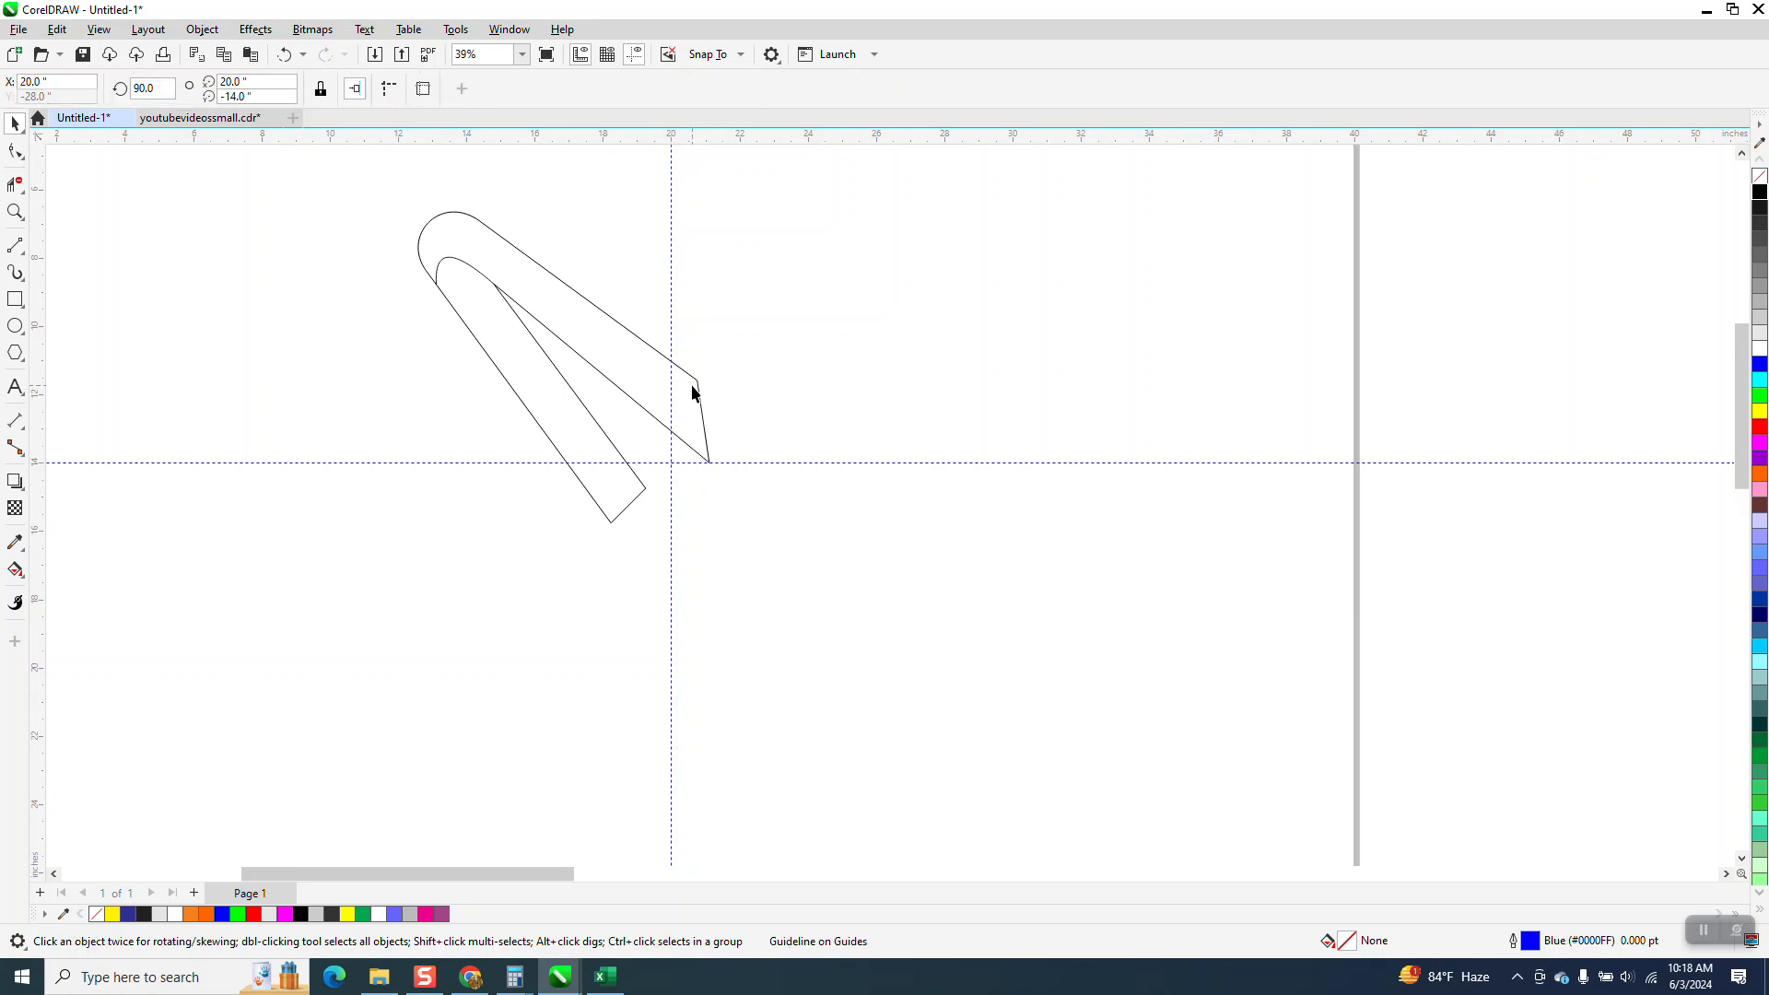
pyautogui.click(696, 385)
pyautogui.click(696, 384)
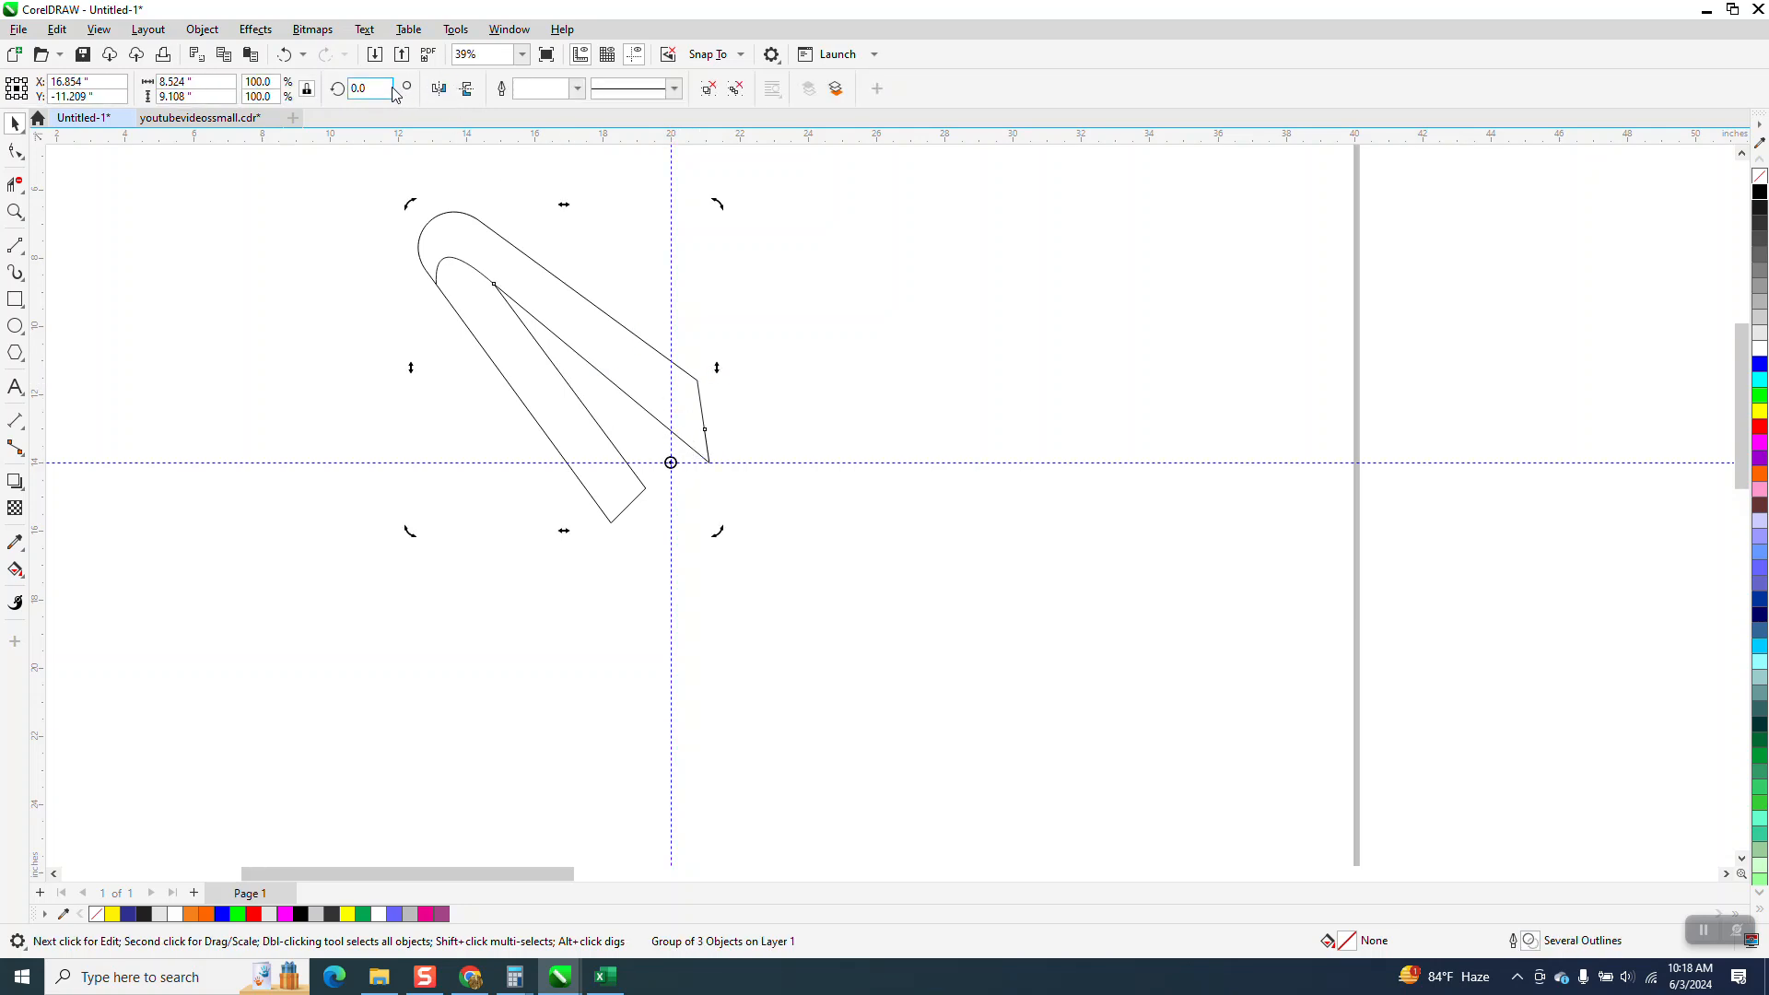
pyautogui.write('-45')
pyautogui.press('Return')
pyautogui.scroll(-1, 461, 313)
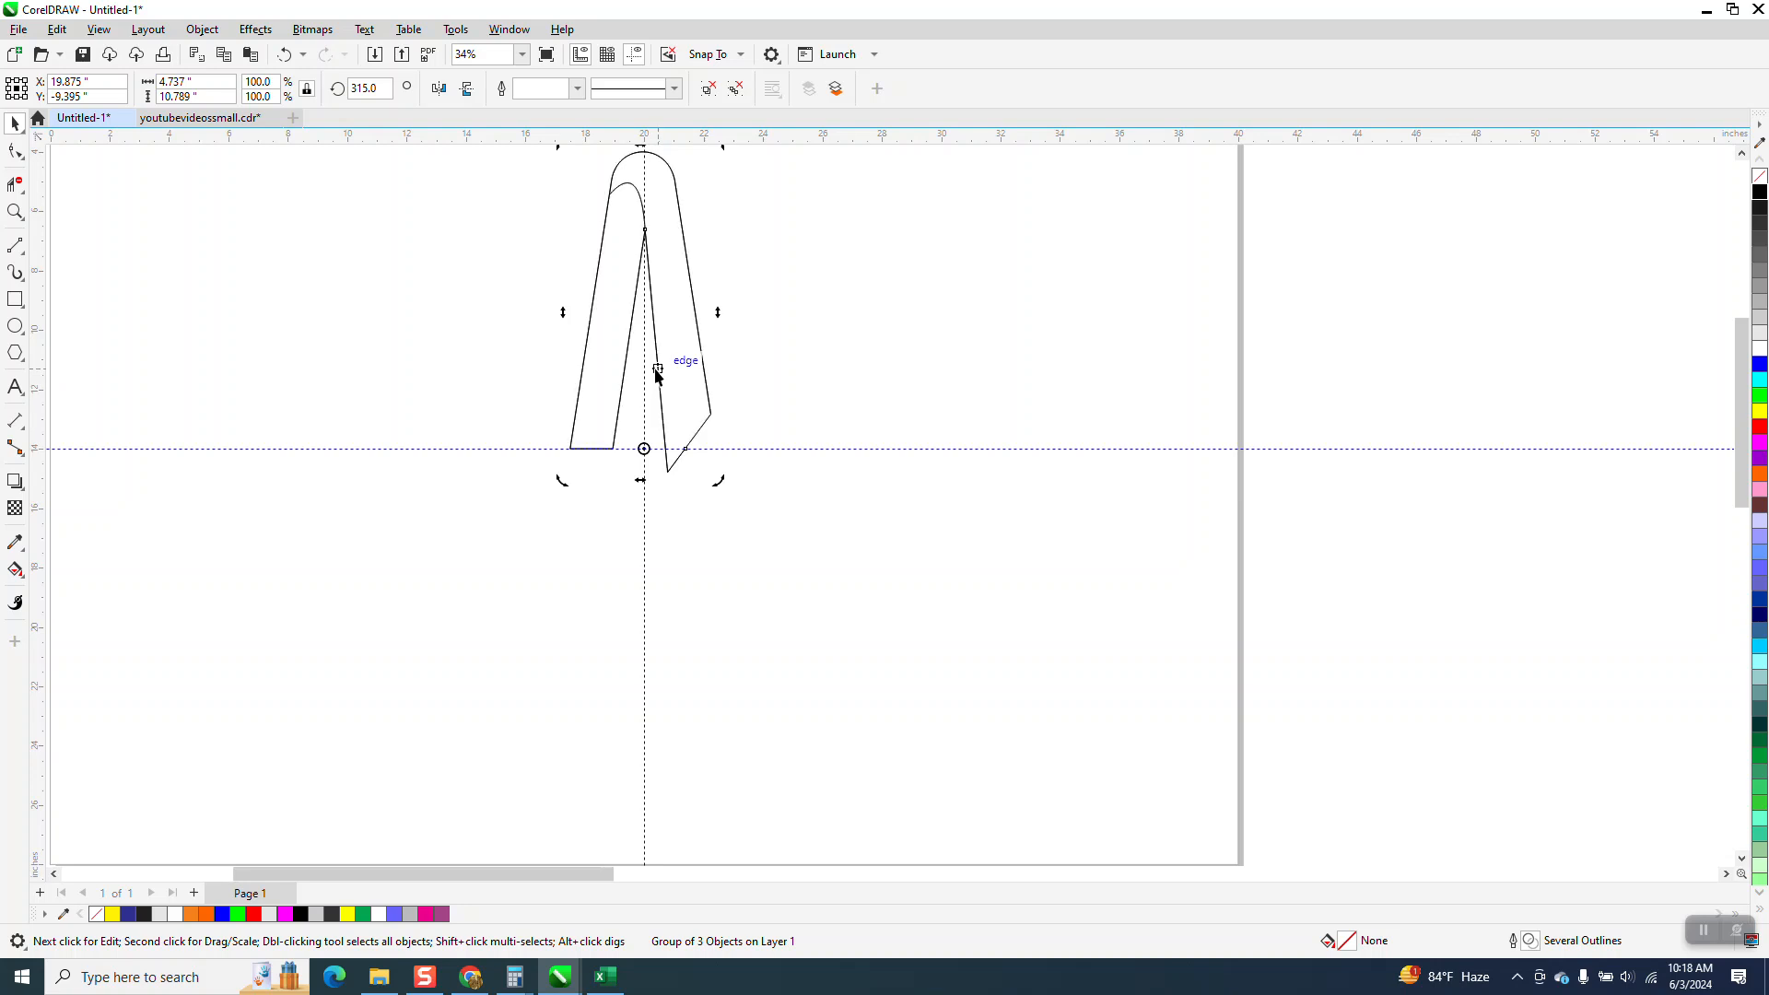
# - Add a copy of the upright petal at a rotation angle of 0 degrees about the page centre
pyautogui.doubleClick(366, 88)
pyautogui.write('0')
pyautogui.press('Return')
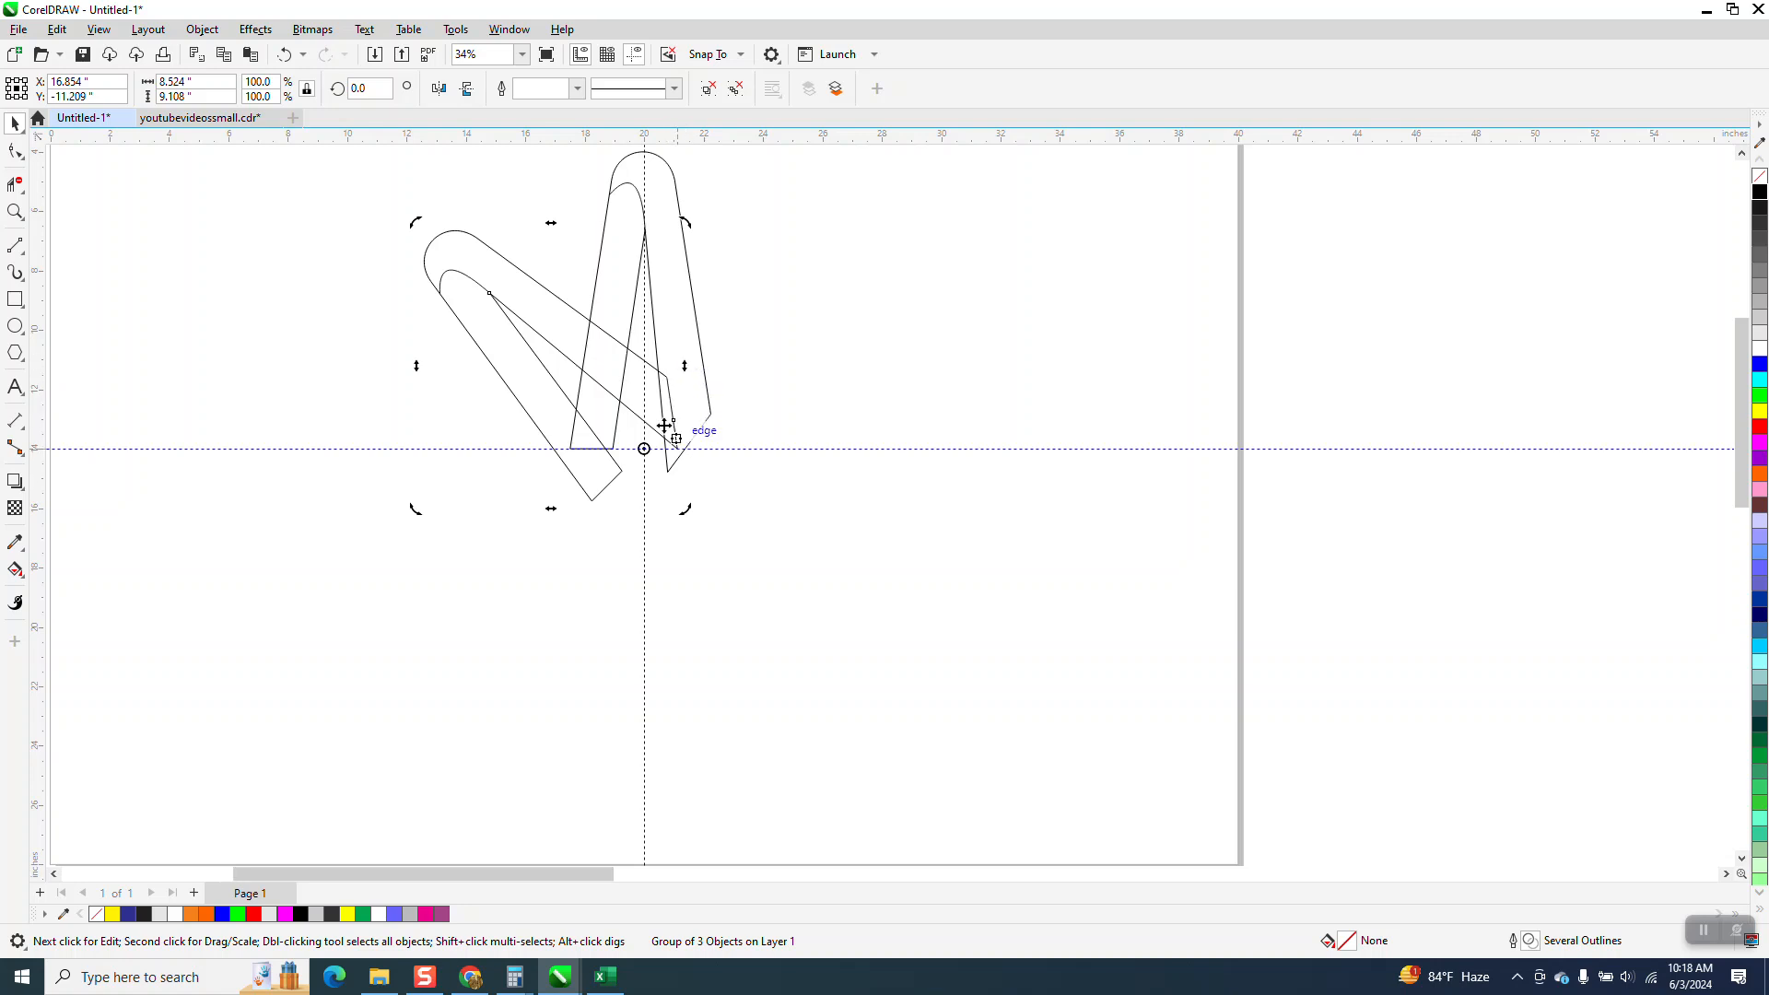
# - Delete the rotated copy's end line and the line segments extending past the inner edge of the upright petal's long leg
pyautogui.click(15, 185)
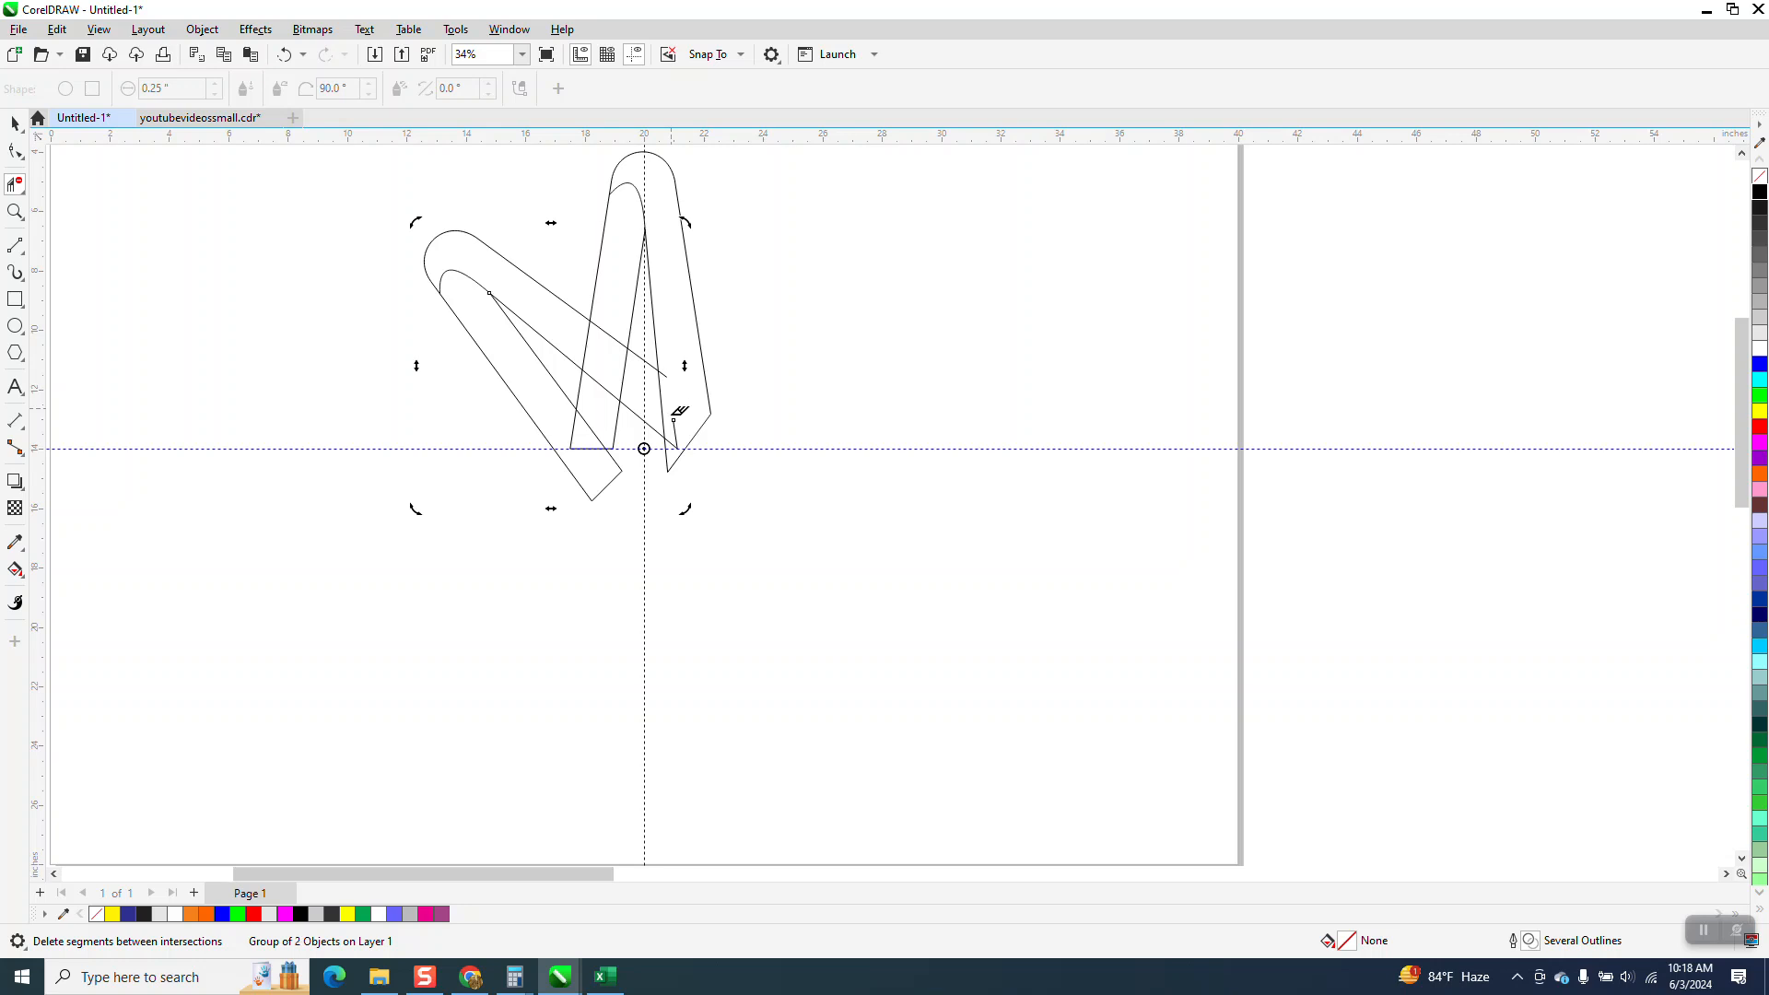
pyautogui.click(672, 441)
pyautogui.click(665, 372)
# - Smart-fill the upright petal's long leg and the upper part of its other leg in orange without an outline
pyautogui.click(15, 570)
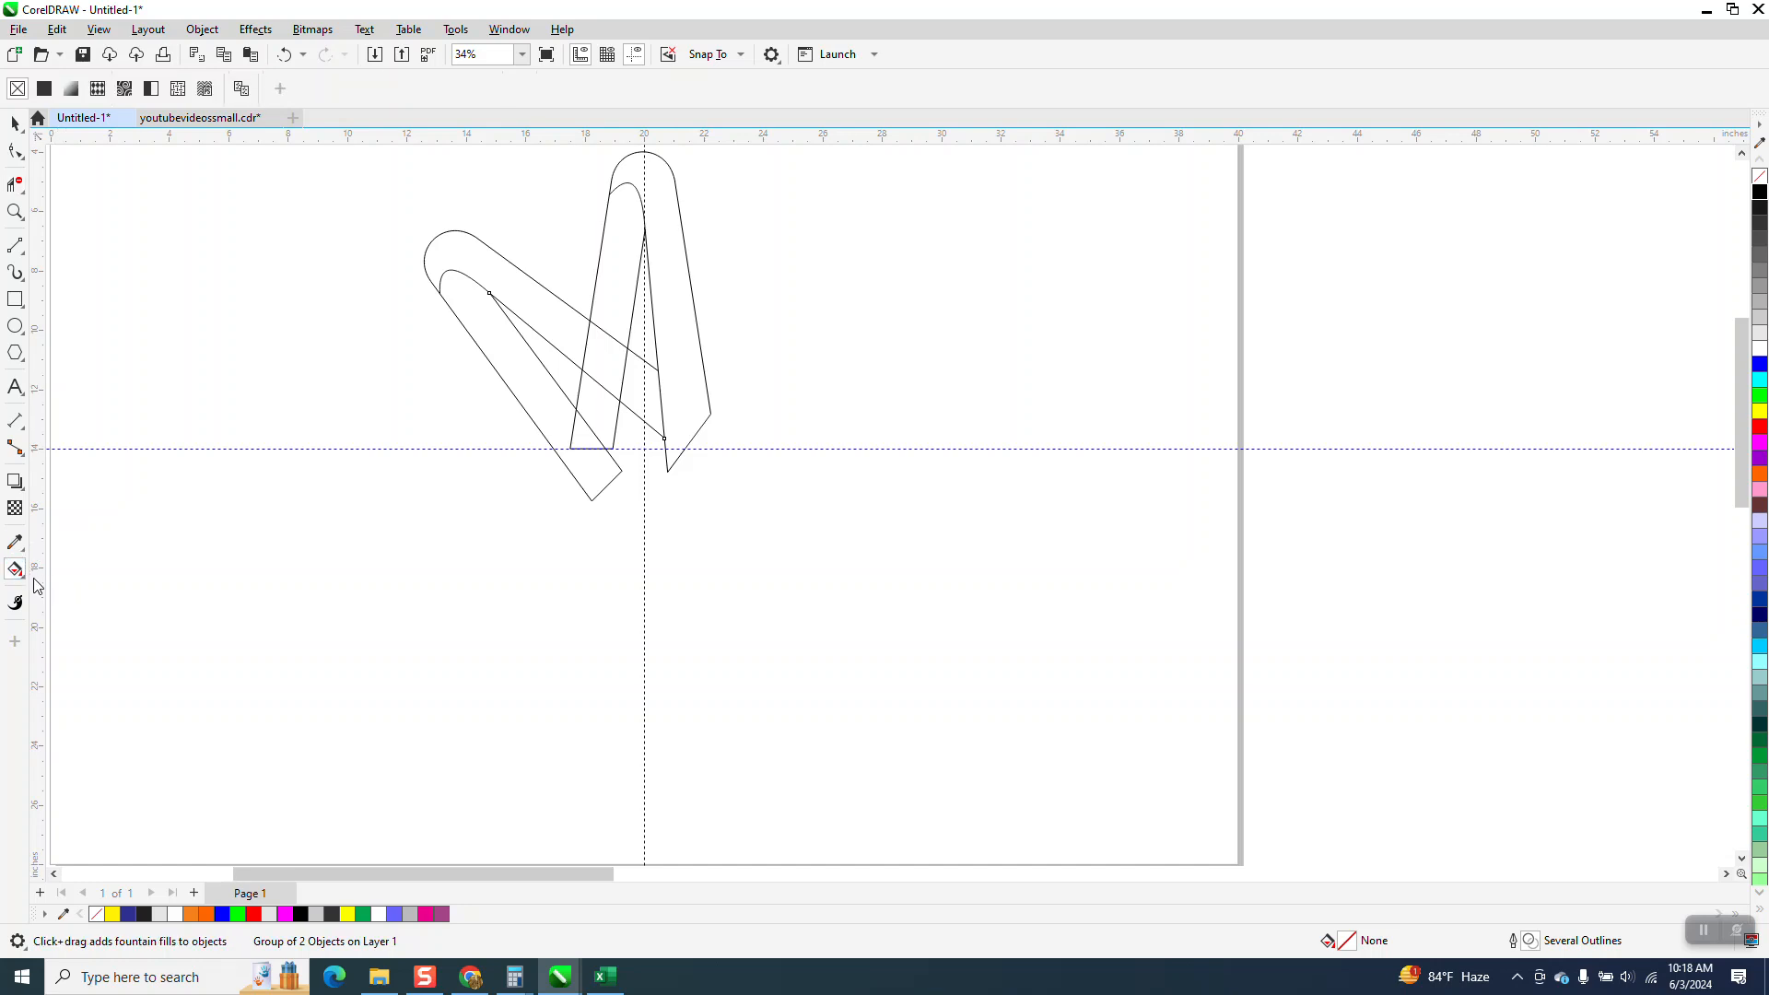
pyautogui.click(18, 573)
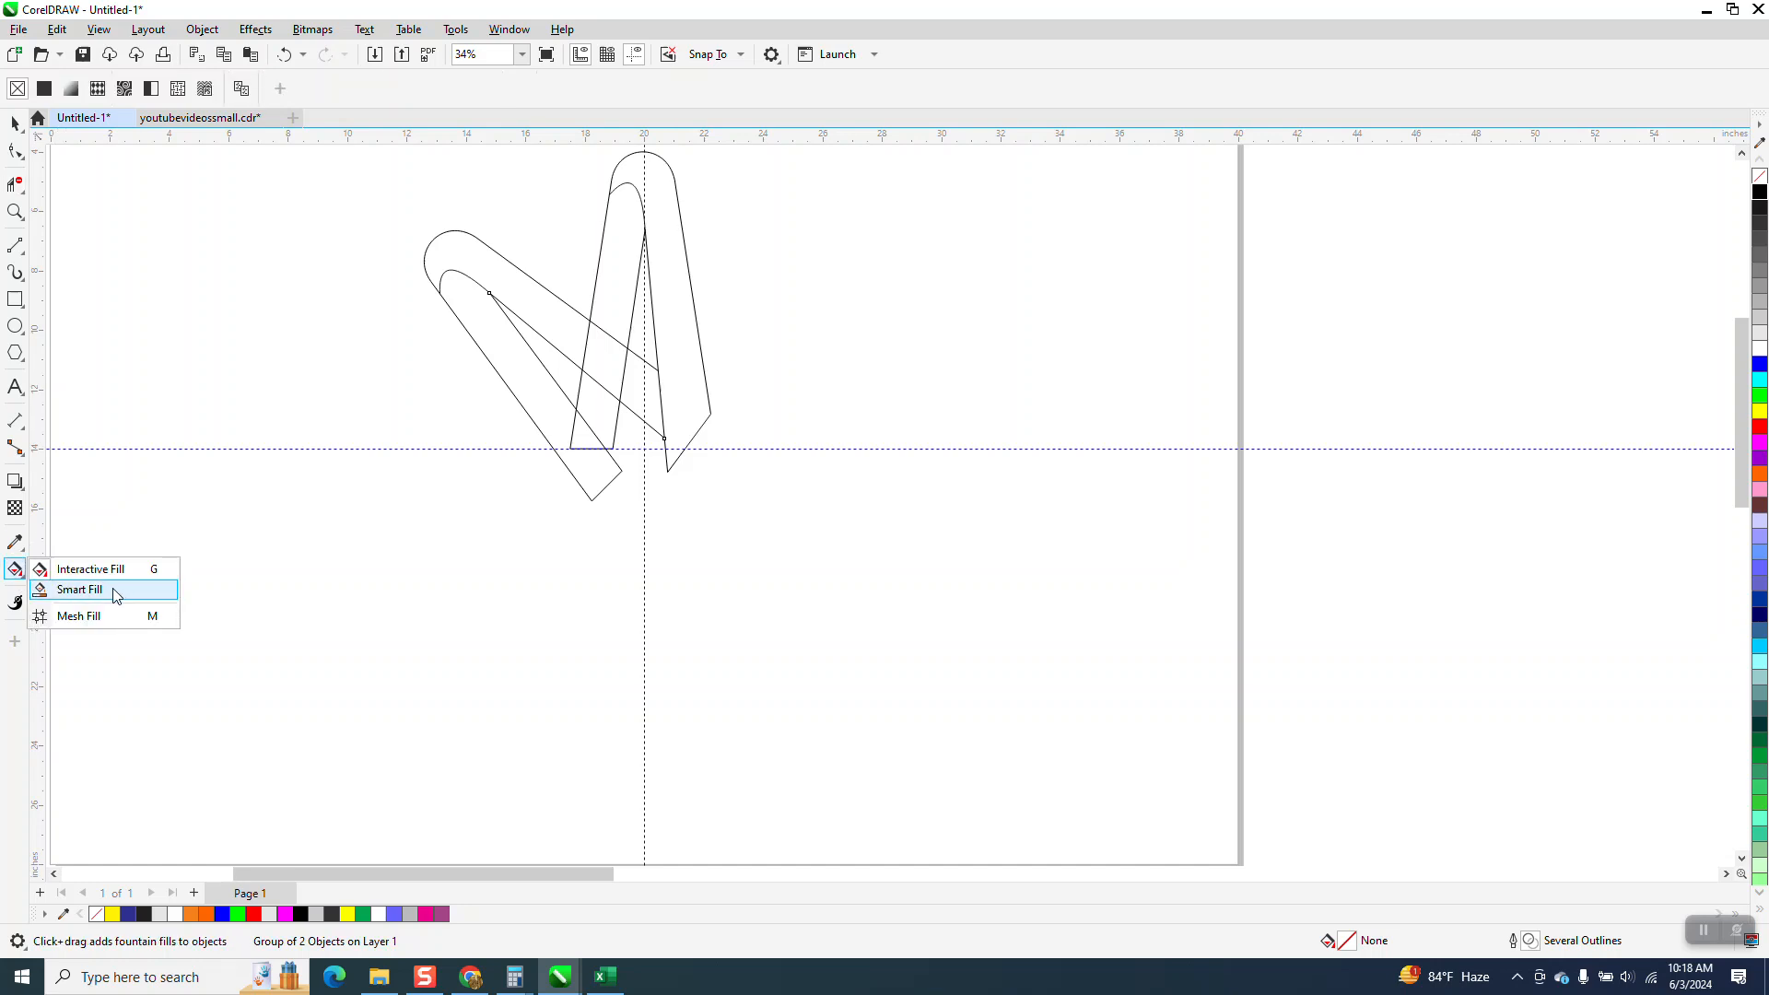
pyautogui.click(79, 590)
pyautogui.click(703, 365)
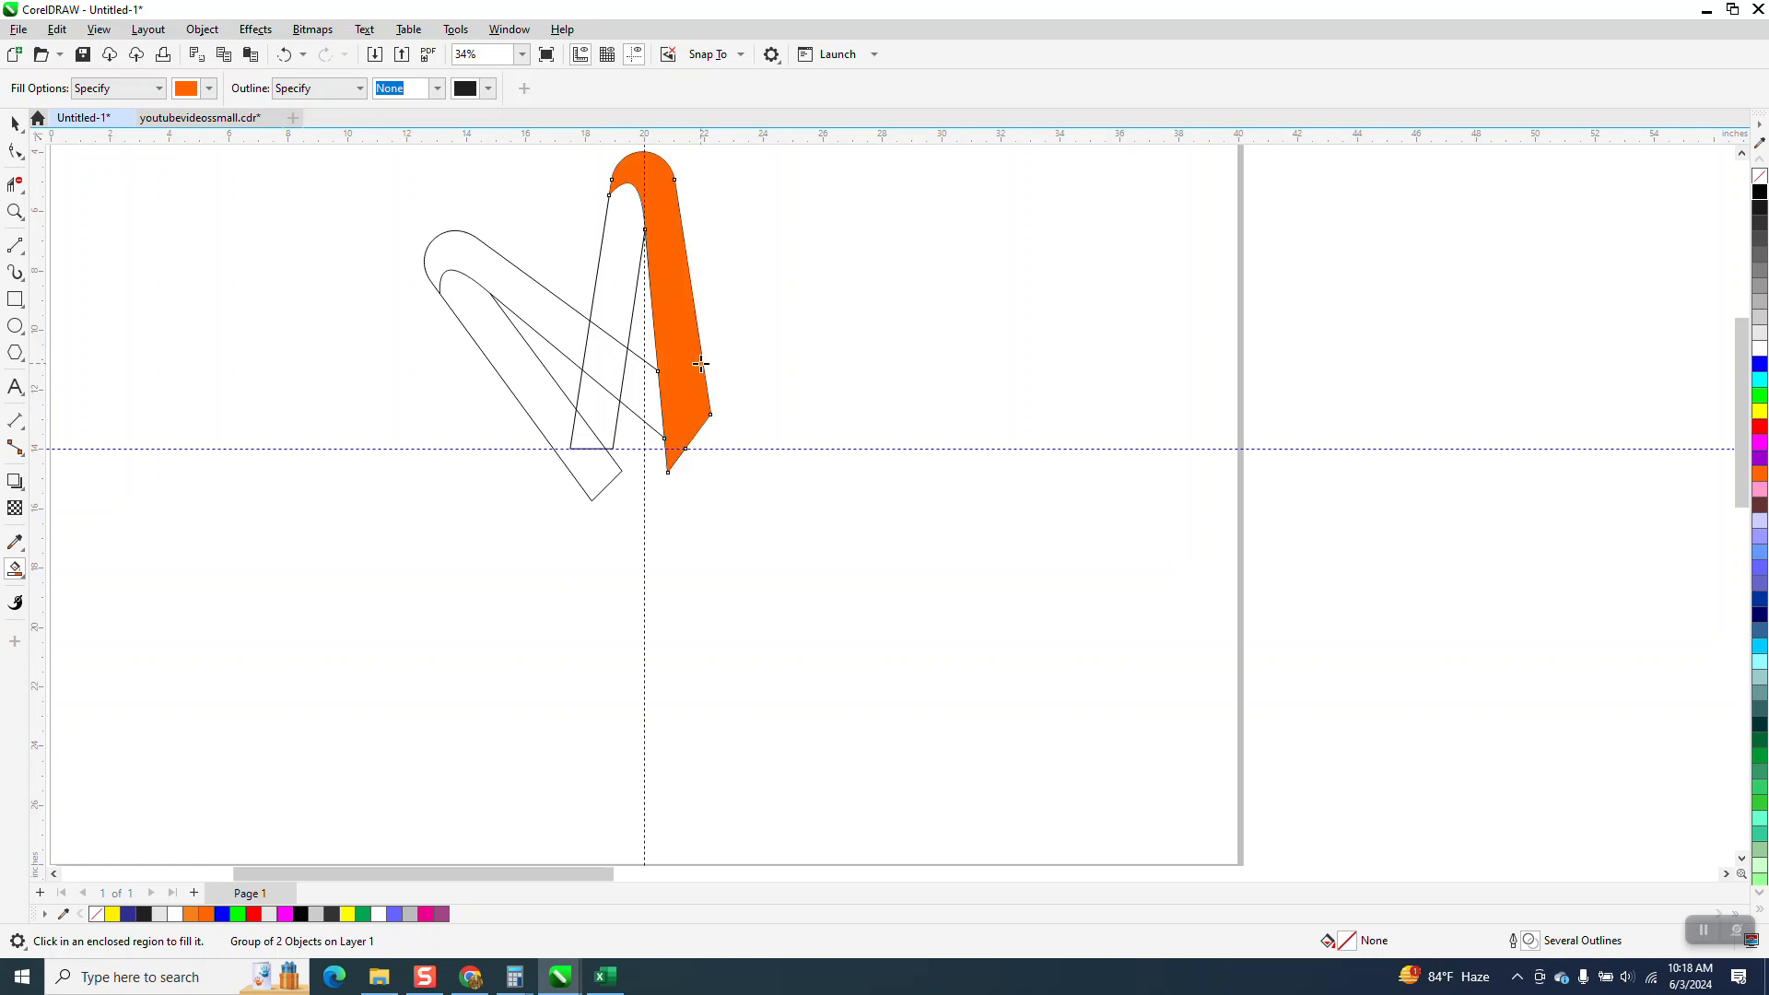
pyautogui.click(625, 279)
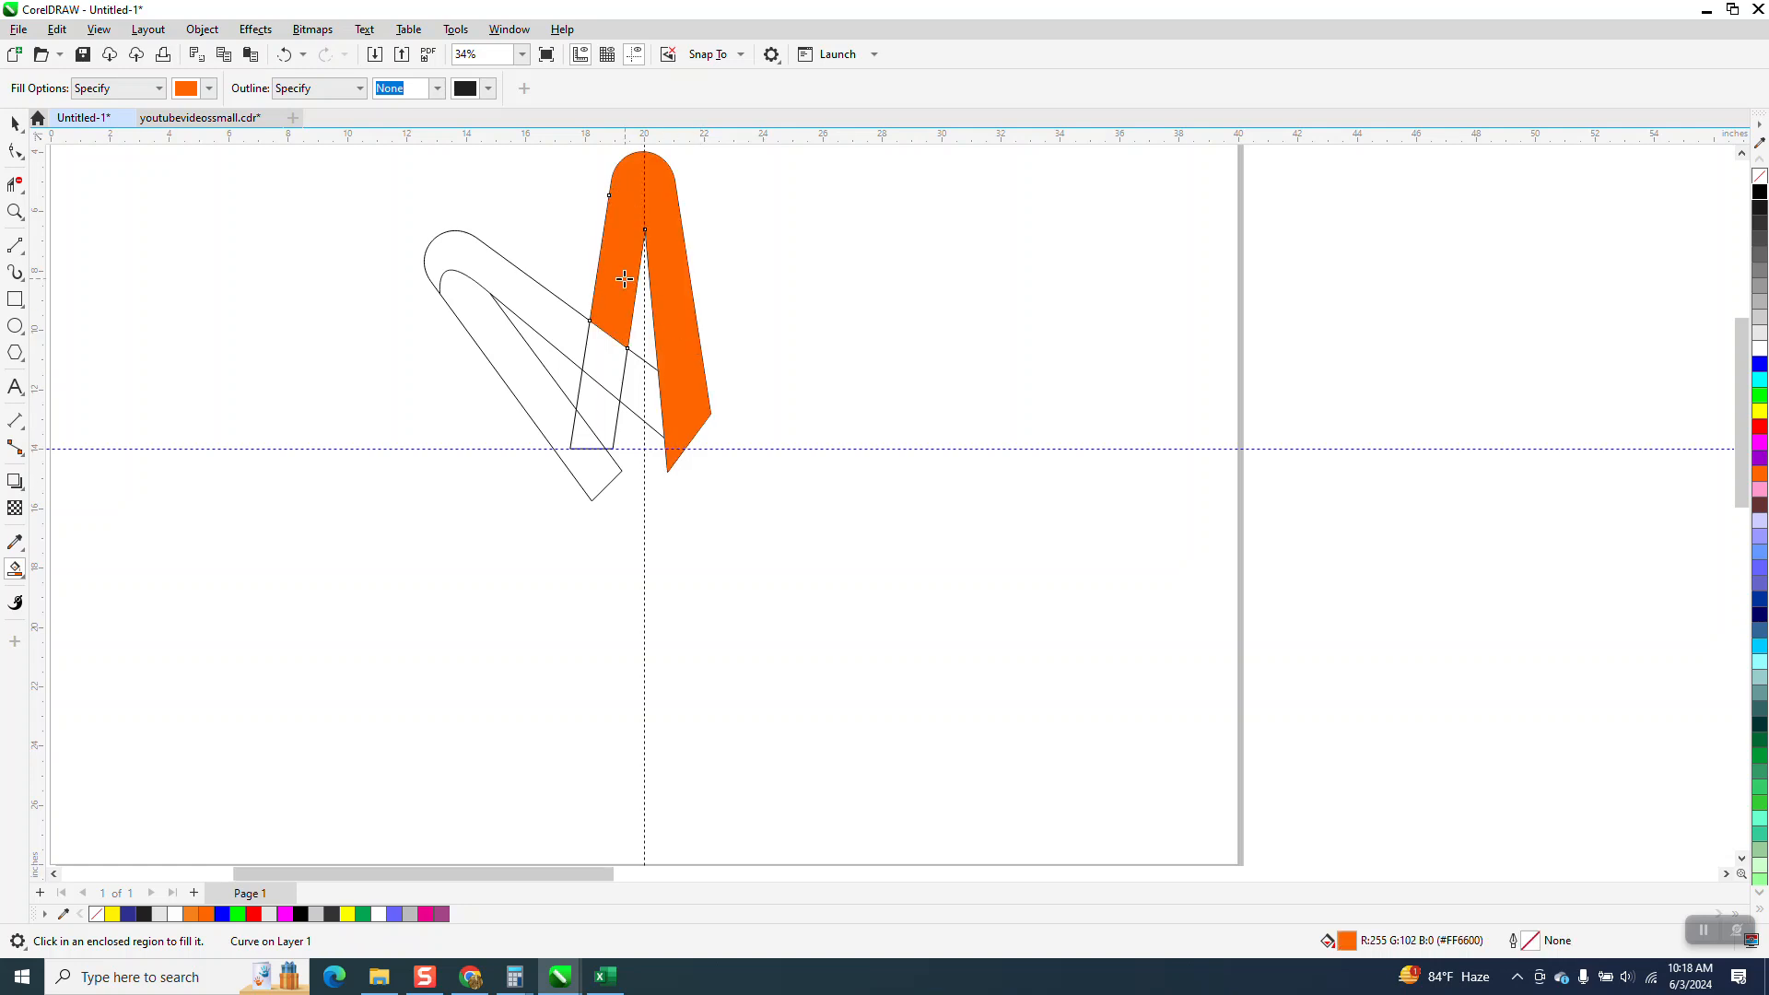
# - Shade the upright petal's short leg with a fountain fill running from orange at its lower end to black above the petal top
pyautogui.click(27, 585)
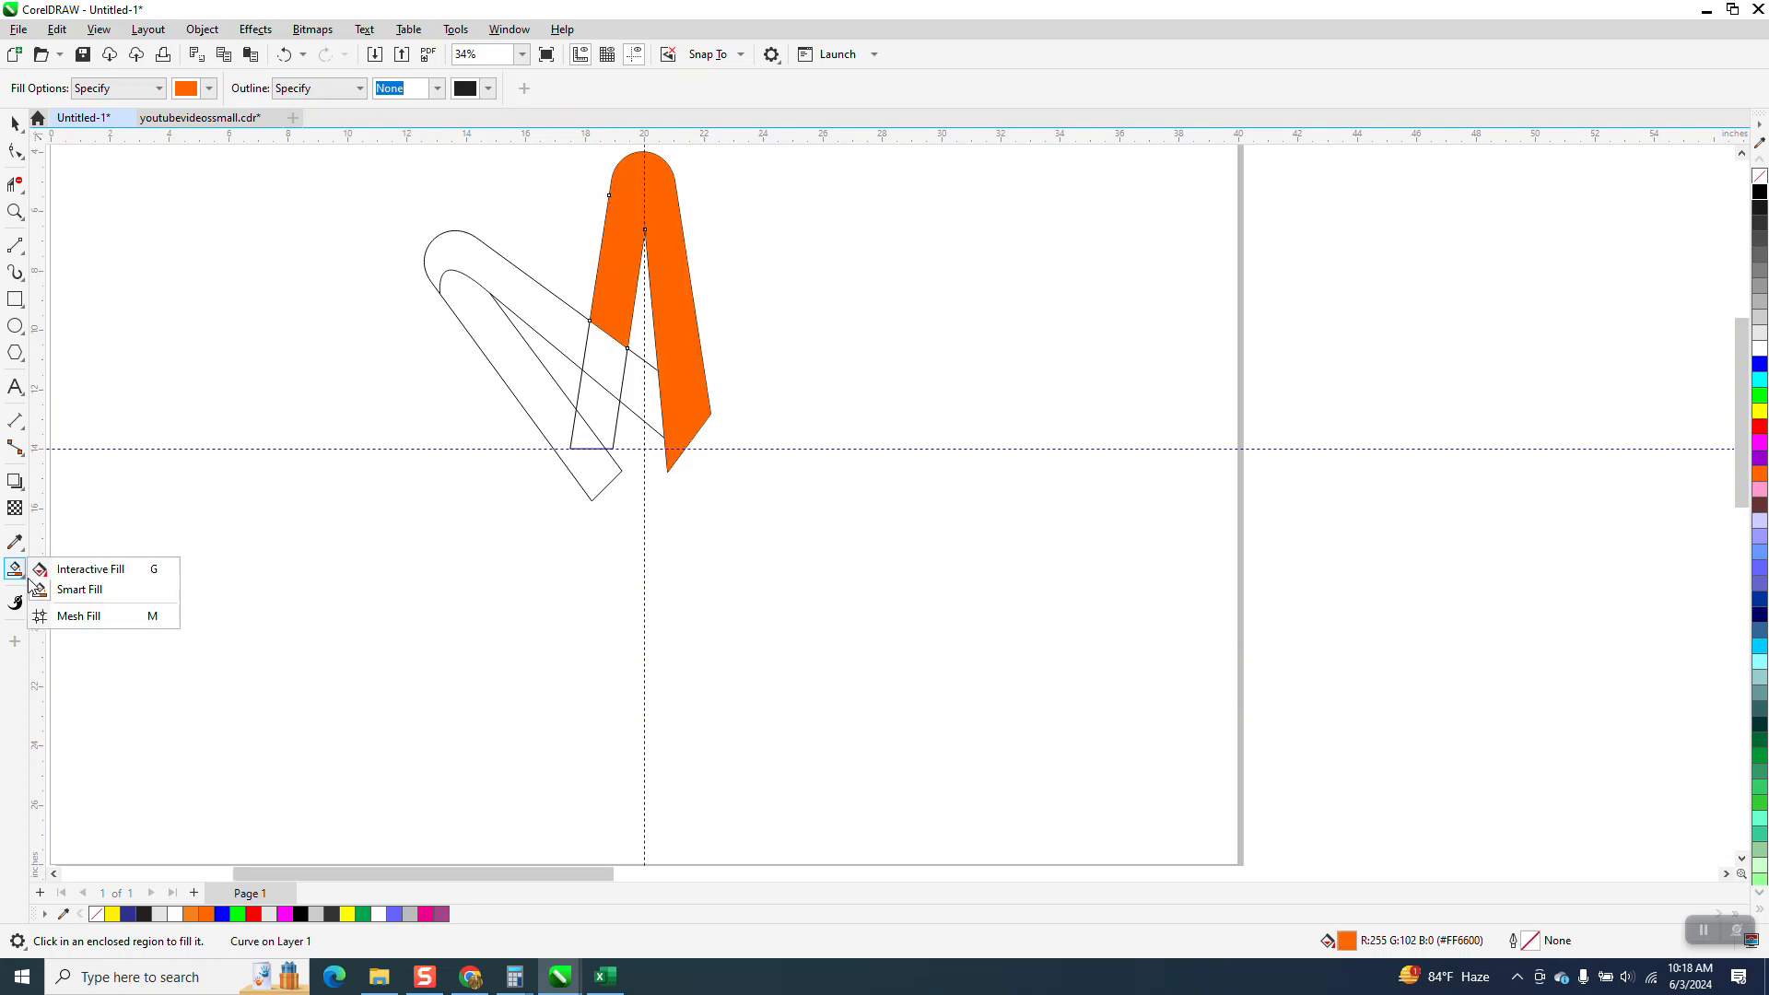
pyautogui.click(76, 572)
pyautogui.moveTo(610, 310); pyautogui.dragTo(666, 162)
pyautogui.moveTo(1759, 191); pyautogui.dragTo(666, 162)
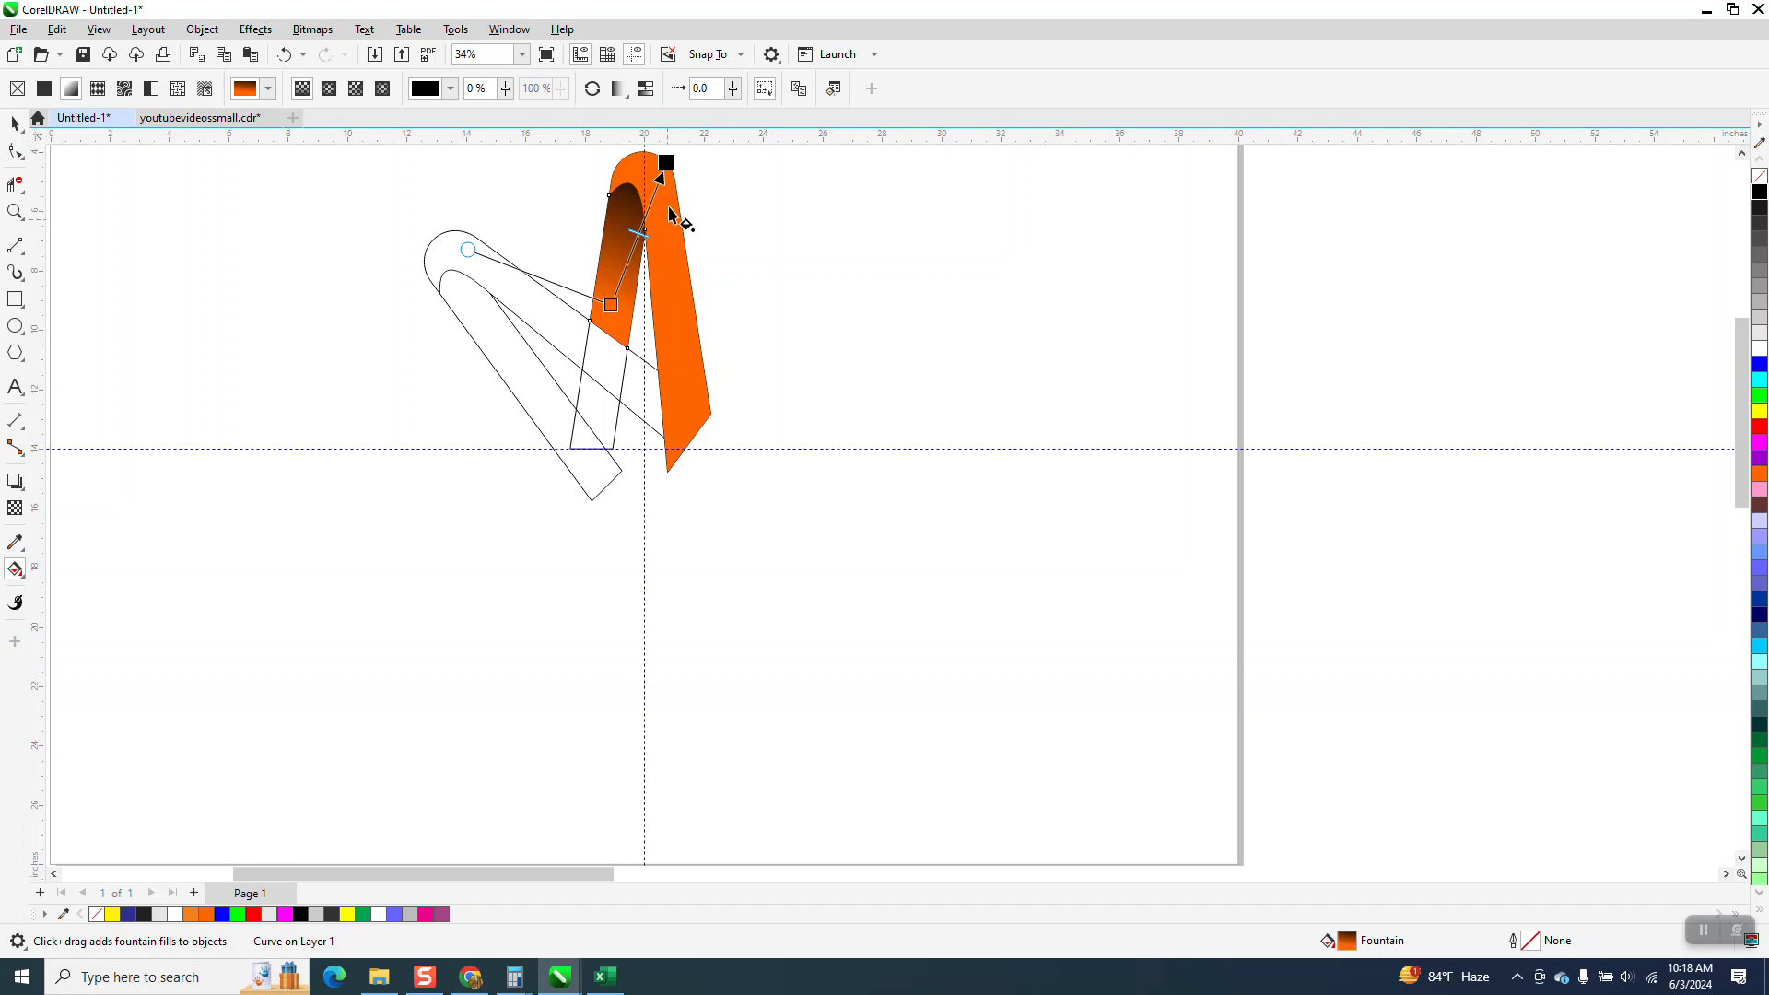
pyautogui.scroll(-1, 703, 295)
pyautogui.click(663, 161)
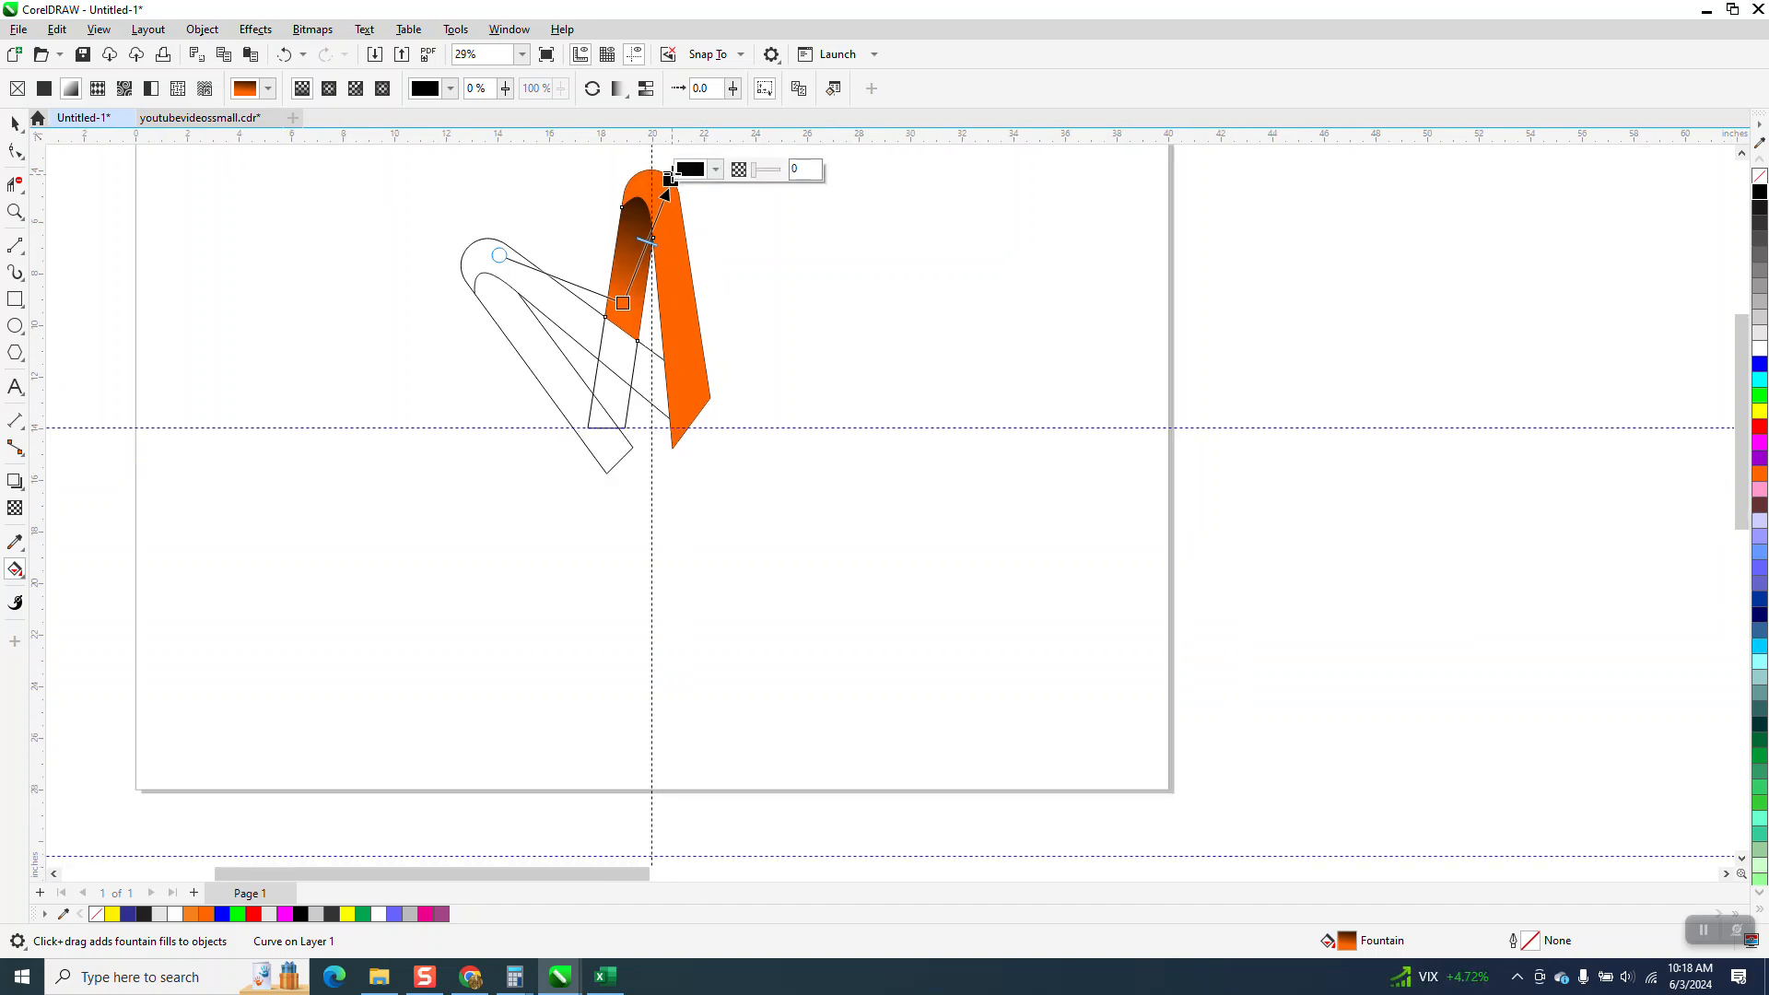
pyautogui.moveTo(667, 176); pyautogui.dragTo(680, 152)
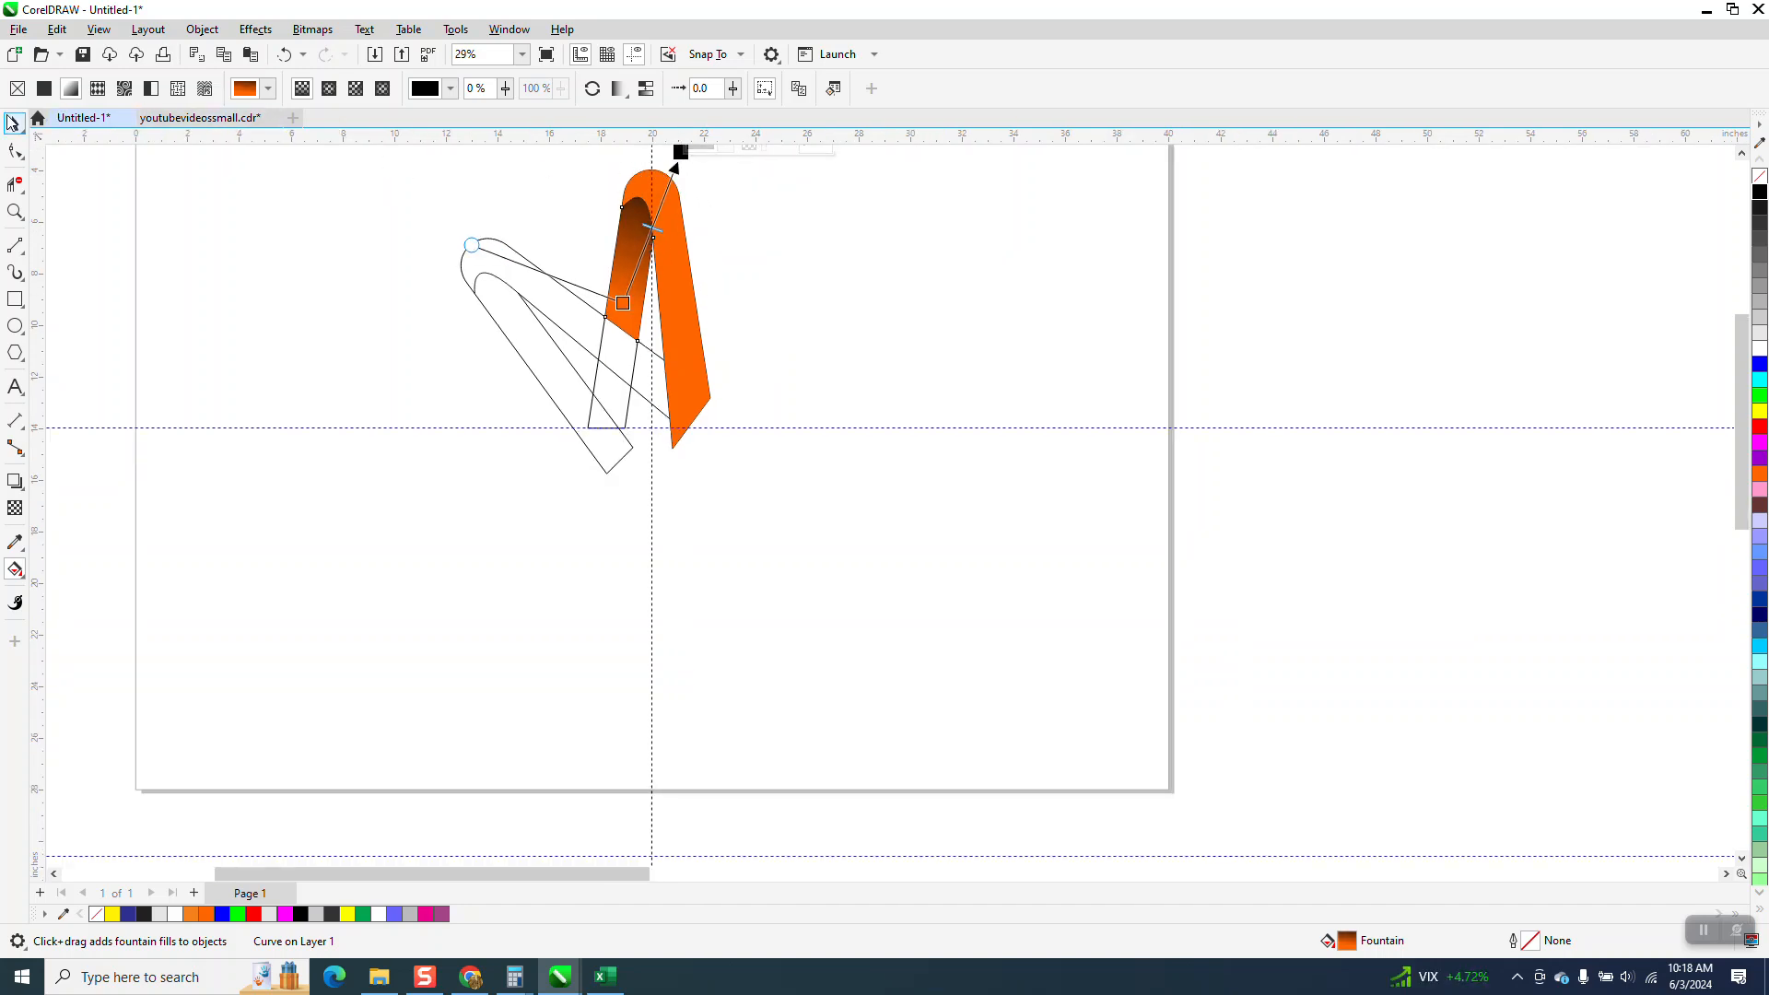
# - Separate the filled pieces from the outlines, moving the two fills off one side of the page and the outline shapes off the other
pyautogui.click(14, 123)
pyautogui.press('Right')
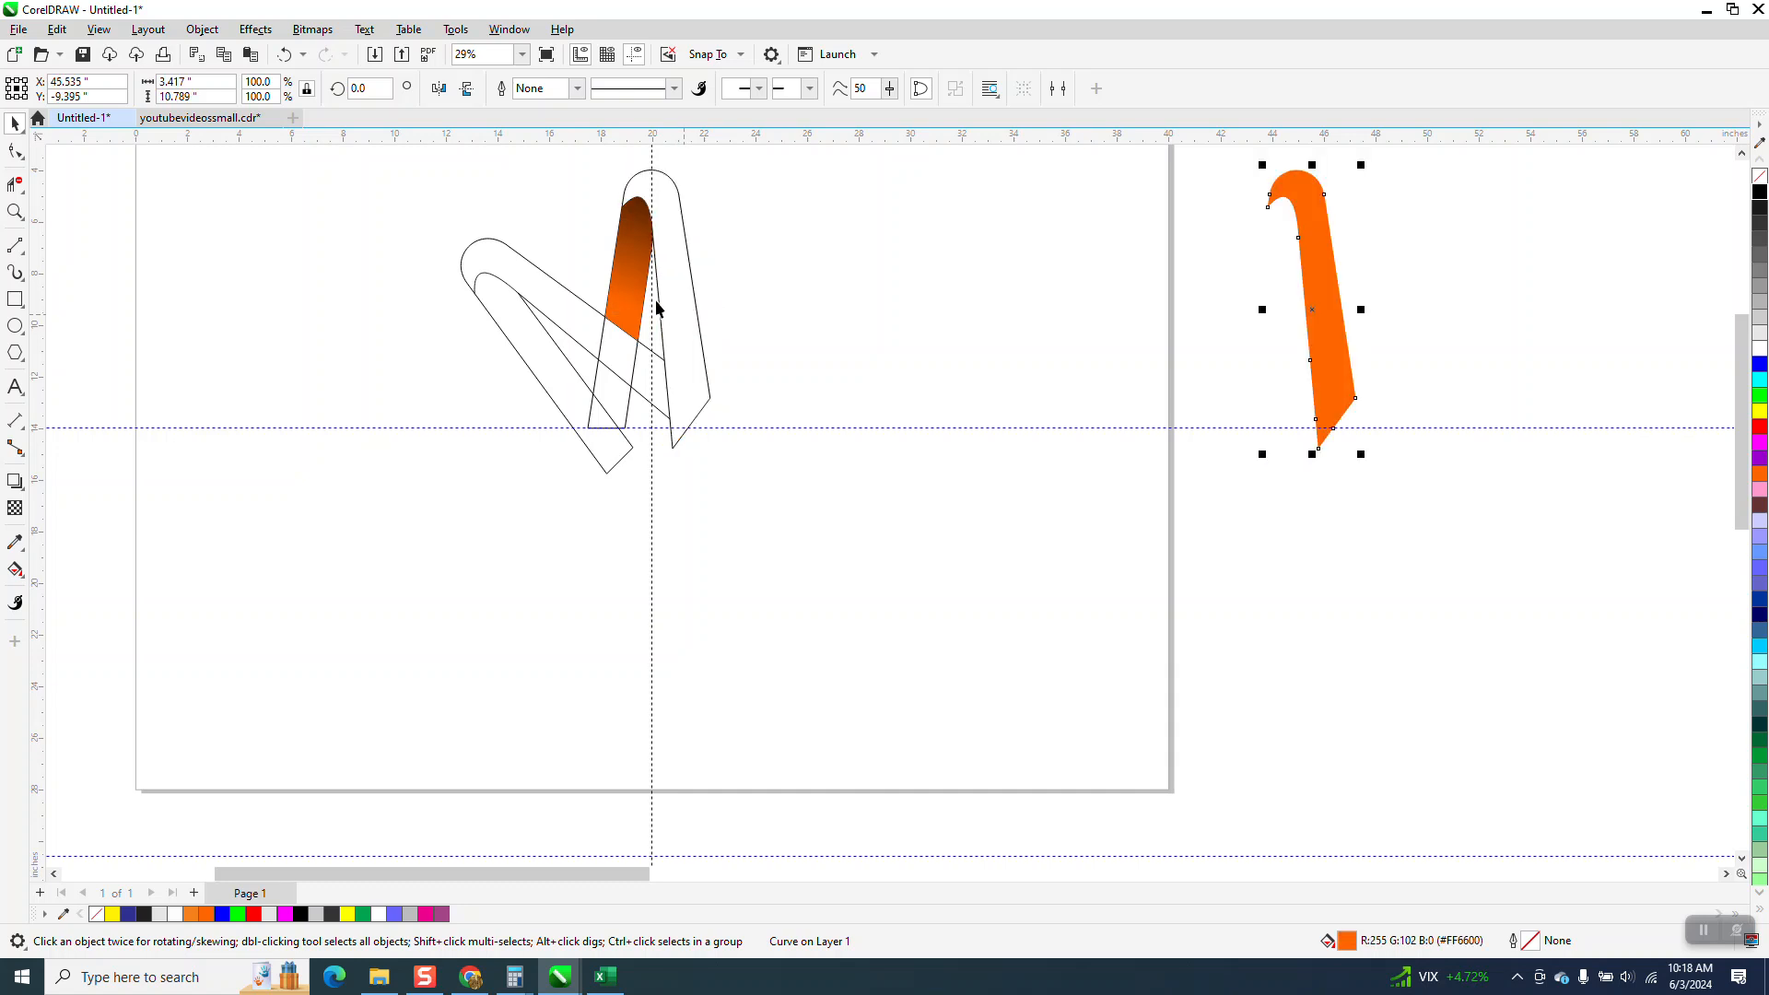
pyautogui.click(645, 297)
pyautogui.press('Right')
pyautogui.moveTo(752, 168); pyautogui.dragTo(360, 502)
pyautogui.press('Left')
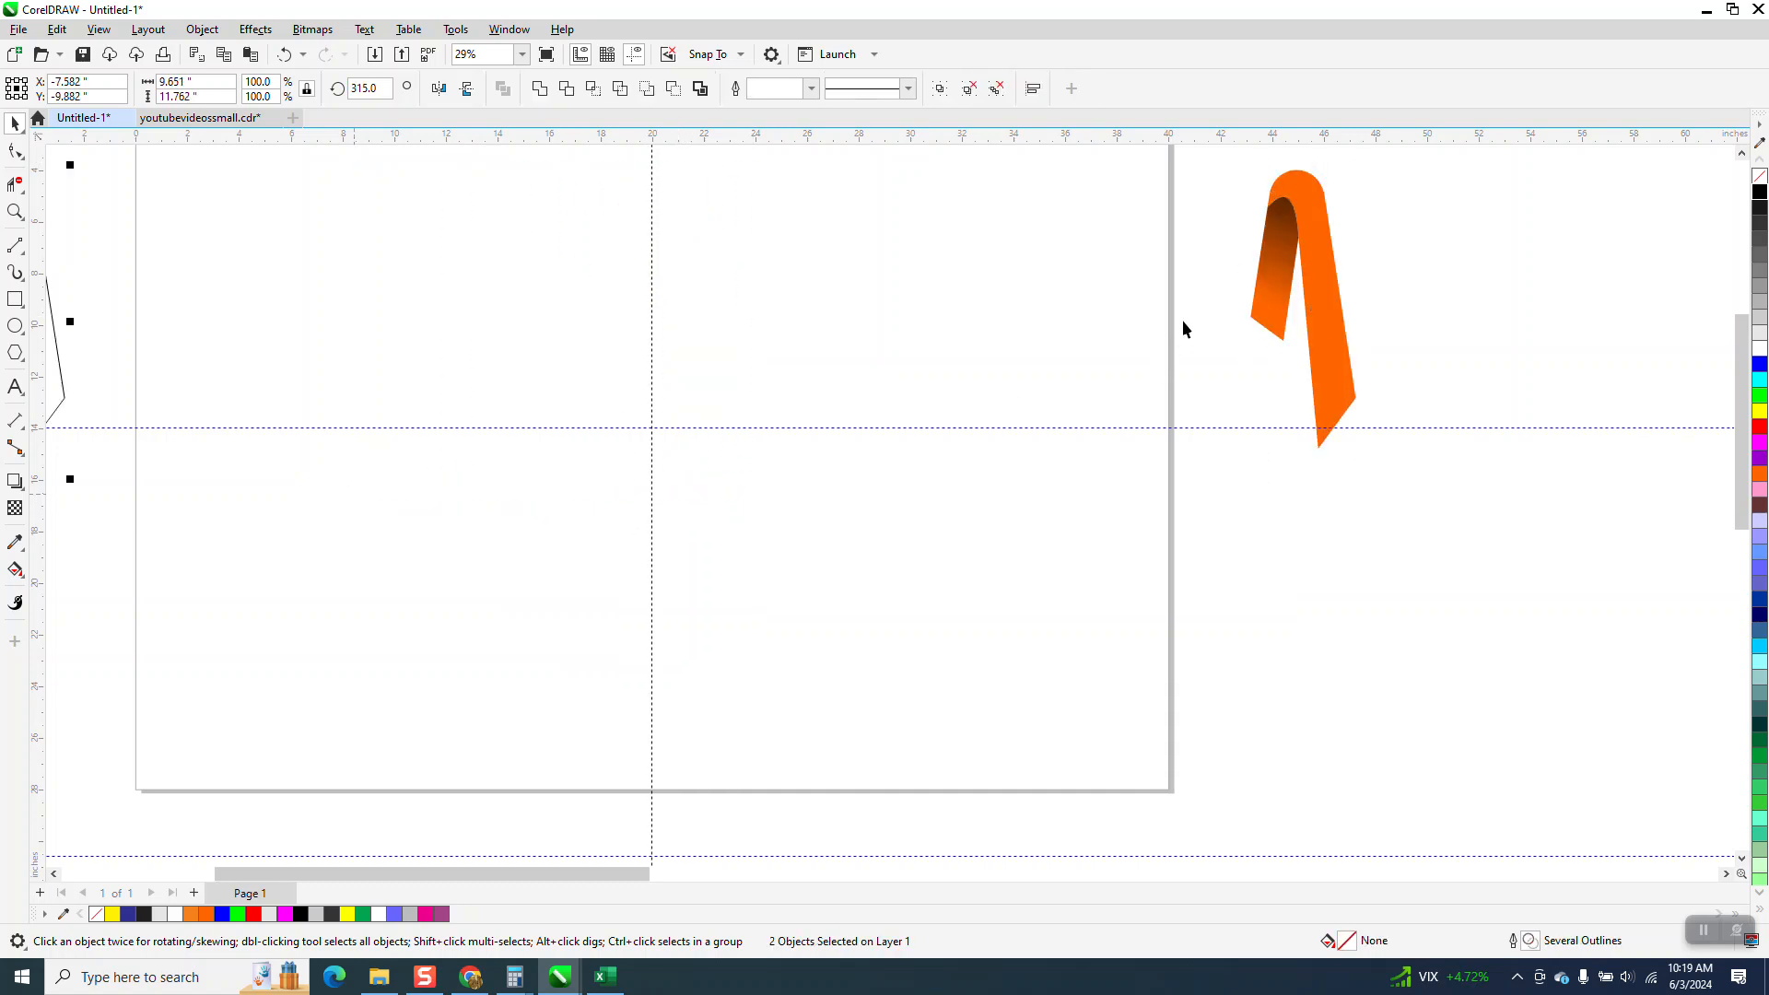
# - Move the two filled petal pieces back to their original place on the page and group them
pyautogui.scroll(-2, 1183, 328)
pyautogui.moveTo(1203, 186); pyautogui.dragTo(1347, 474)
pyautogui.press('Left')
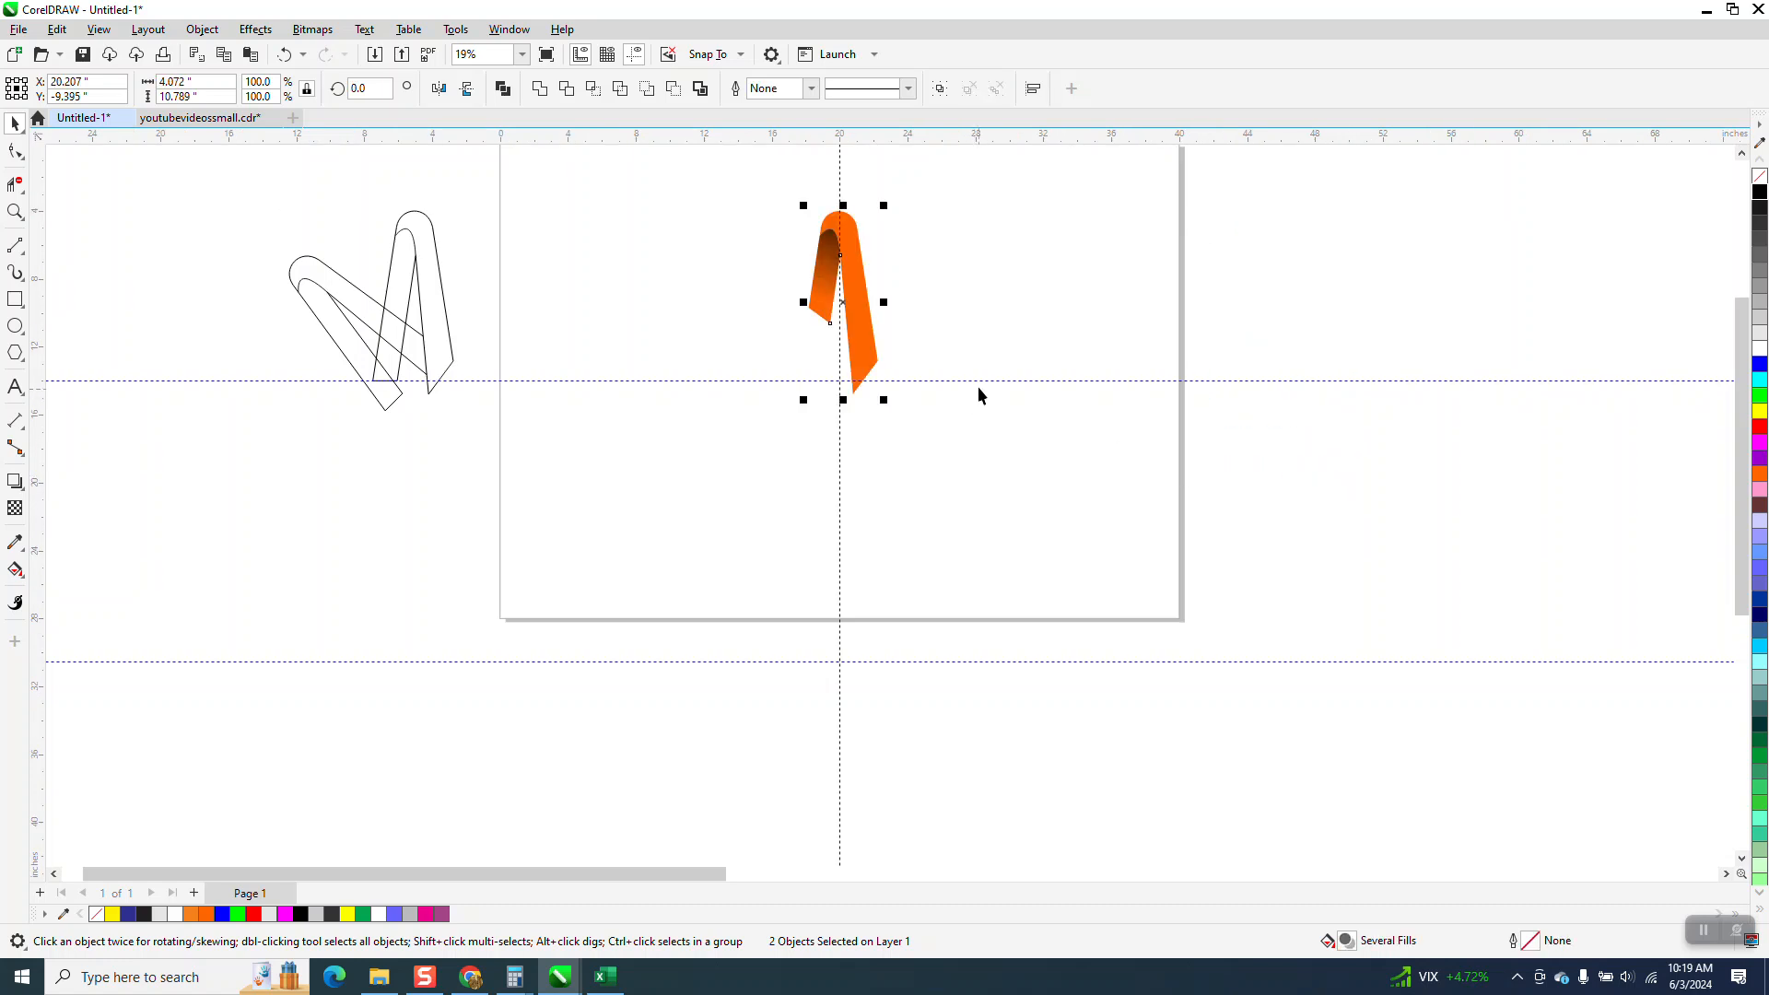
pyautogui.hotkey('ctrl', 'g')
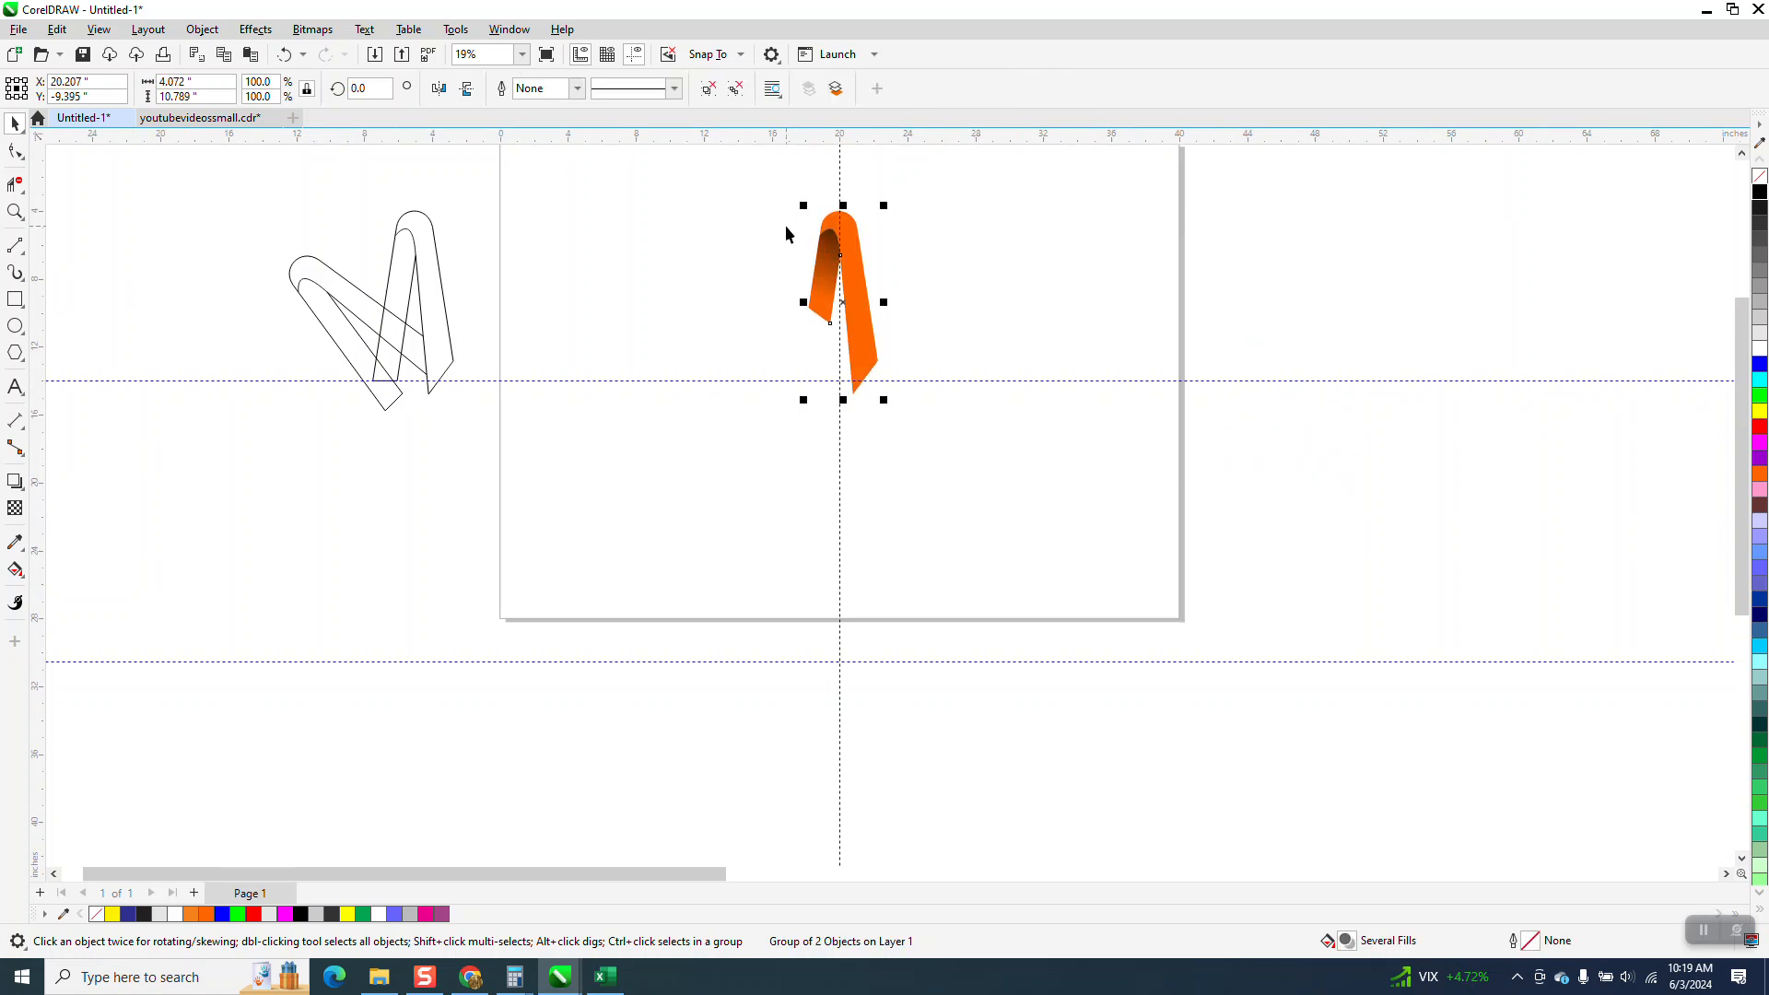
# - Place the filled petal's rotation centre exactly where the guidelines cross at the page centre
pyautogui.click(845, 304)
pyautogui.moveTo(845, 304); pyautogui.dragTo(840, 373)
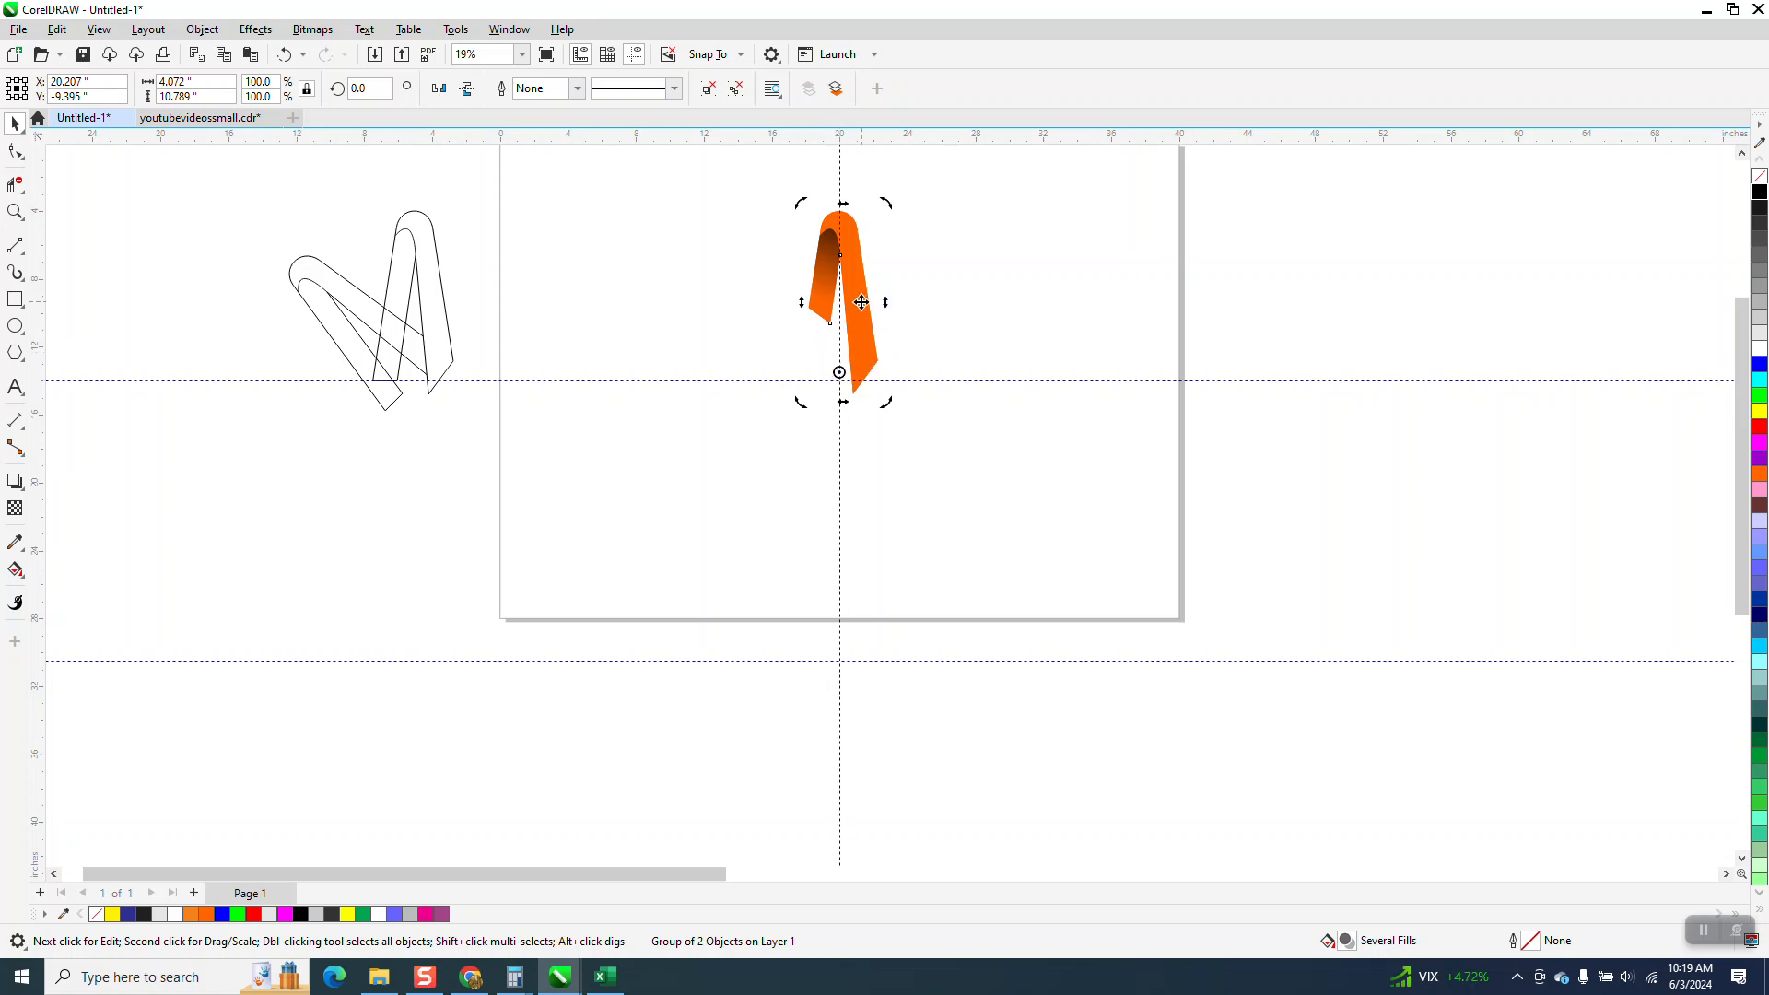
pyautogui.click(861, 302)
pyautogui.click(860, 302)
pyautogui.click(14, 211)
pyautogui.moveTo(760, 215); pyautogui.dragTo(1054, 517)
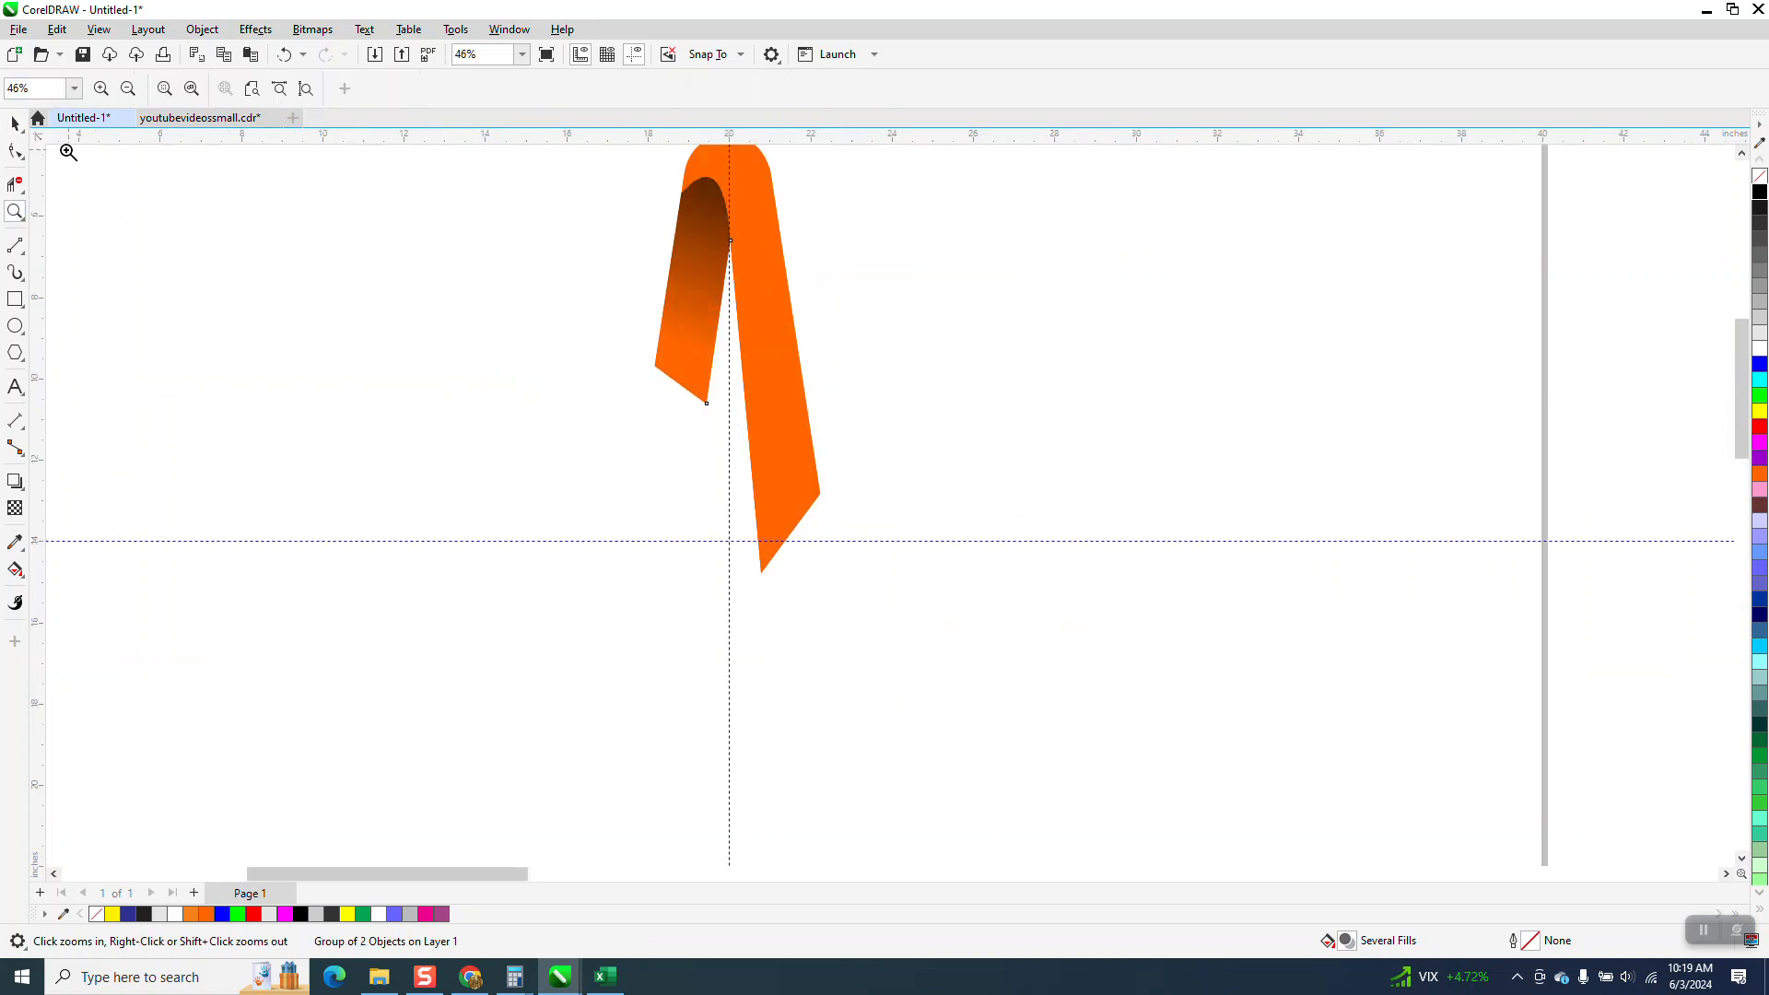
pyautogui.click(15, 123)
pyautogui.click(756, 281)
pyautogui.click(755, 330)
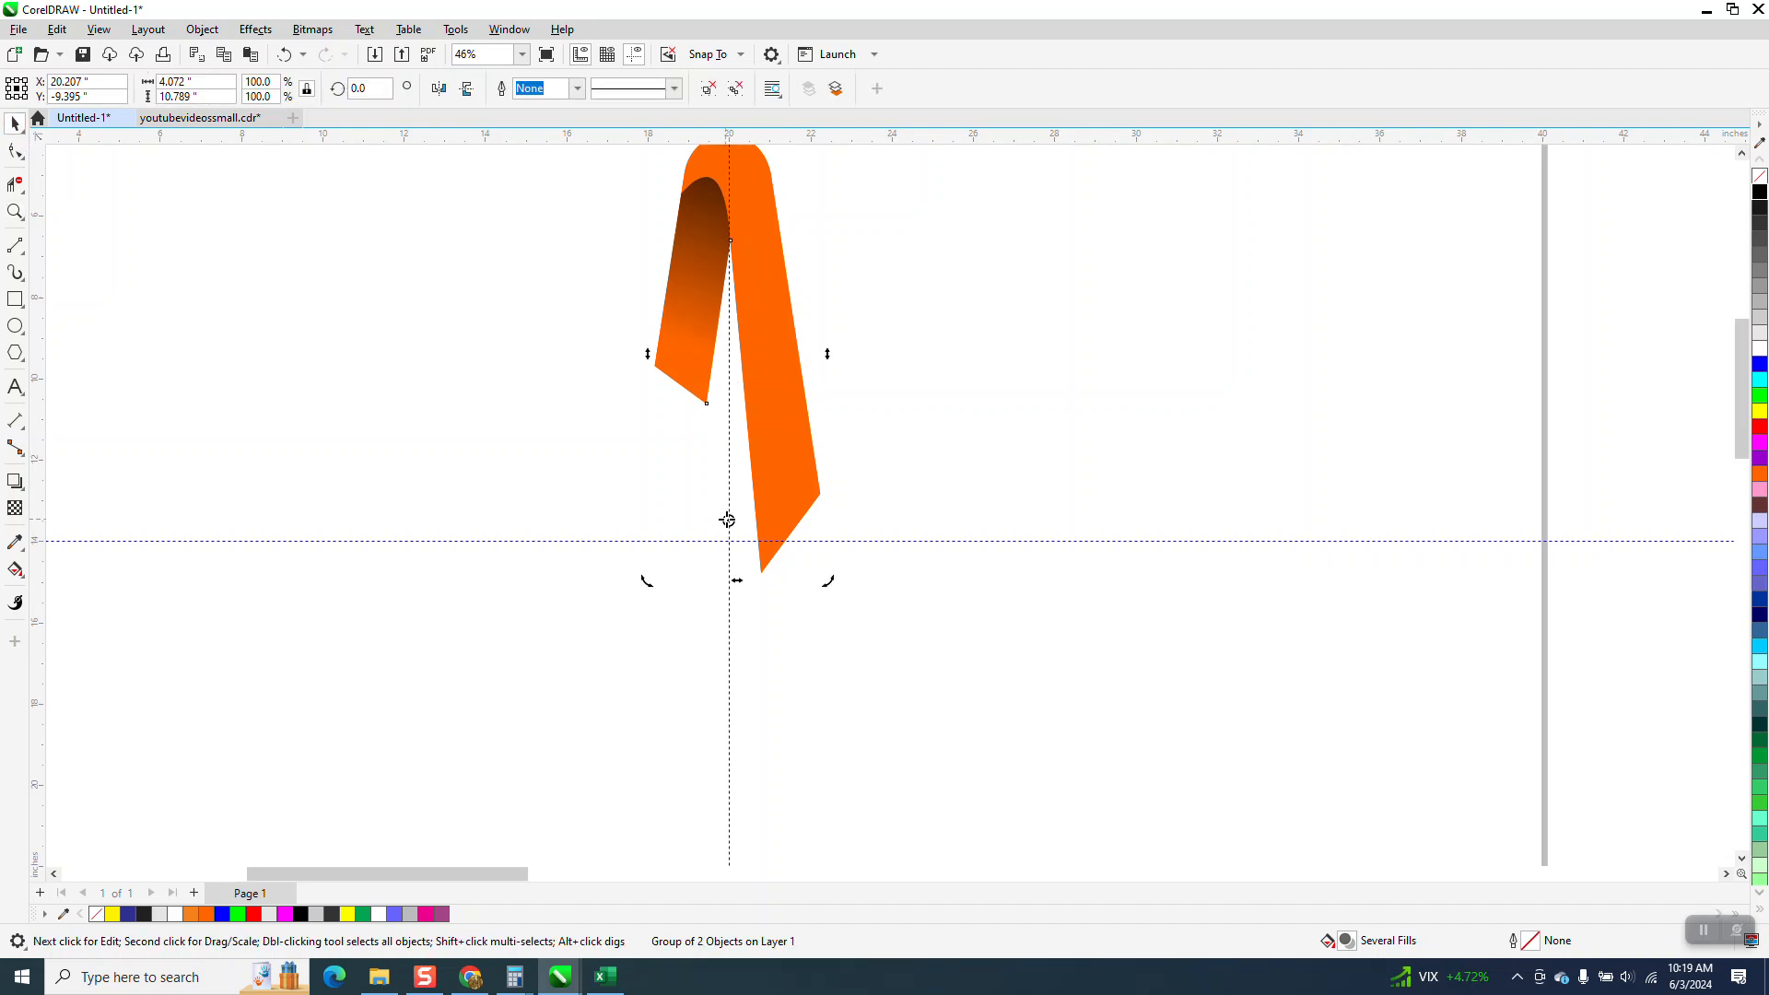
pyautogui.click(765, 455)
pyautogui.click(767, 452)
# - Create copies of the grouped filled petal rotated to 45 and 90 degrees around the page centre
pyautogui.click(359, 89)
pyautogui.write('45')
pyautogui.press('Return')
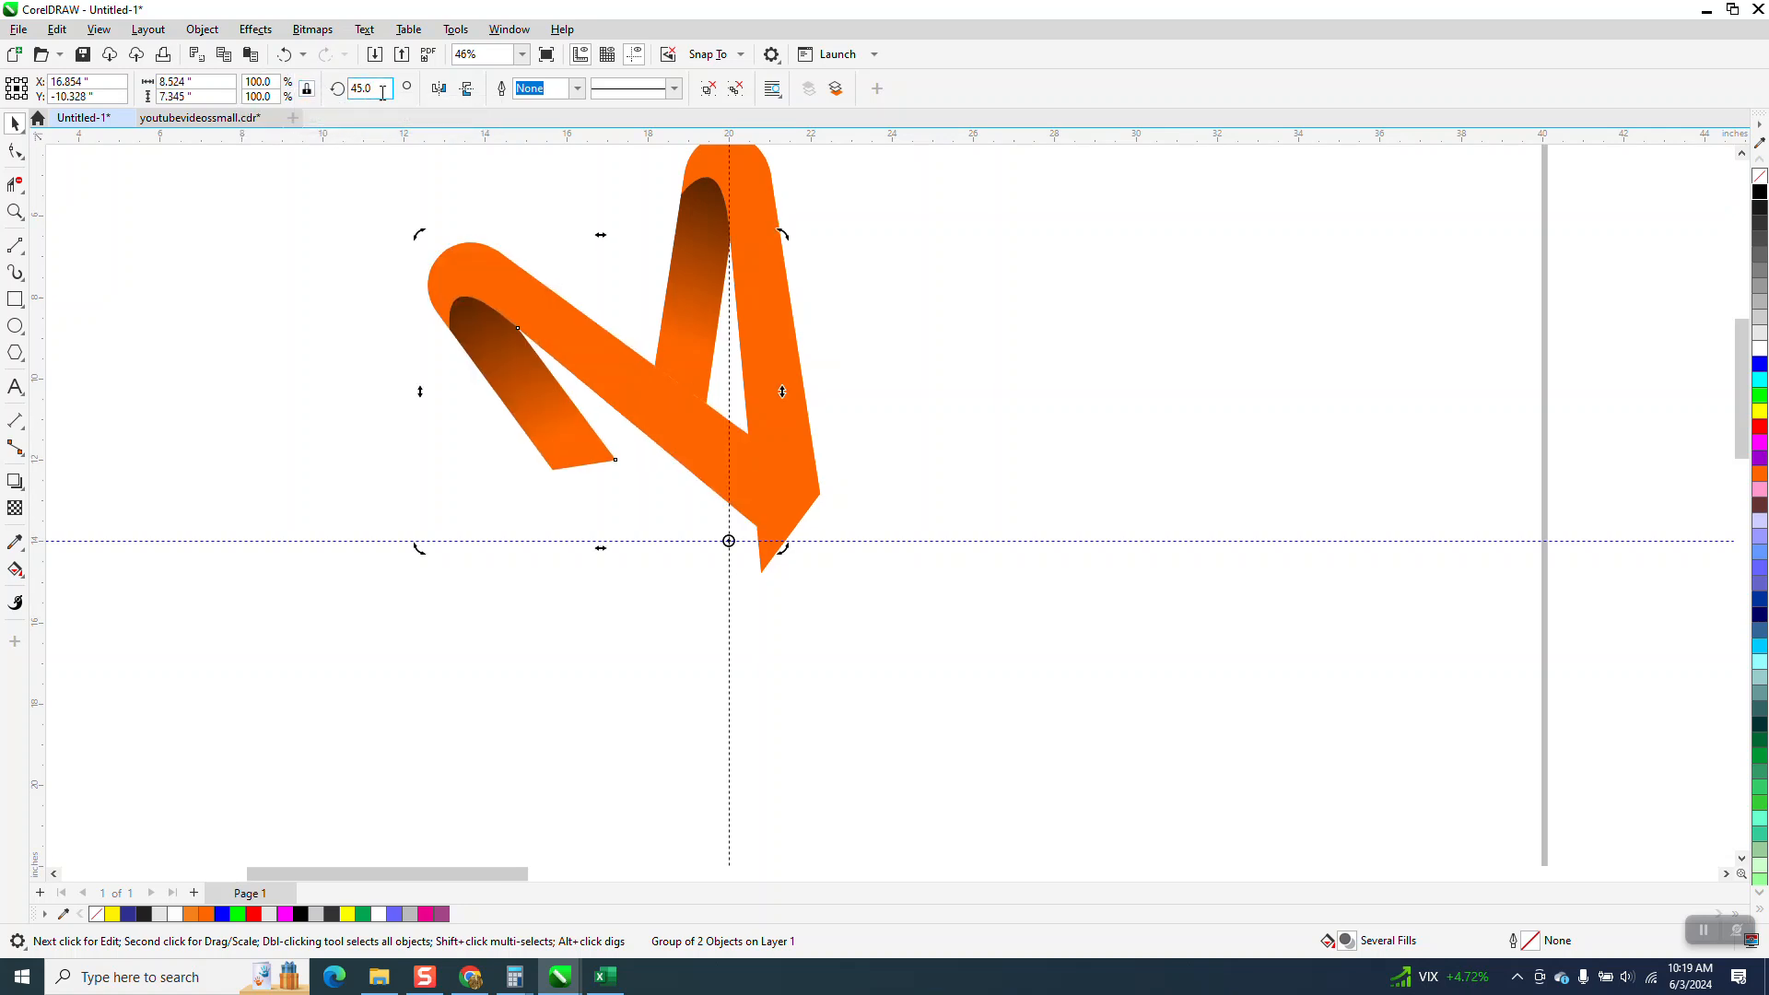
pyautogui.write('90')
pyautogui.press('Return')
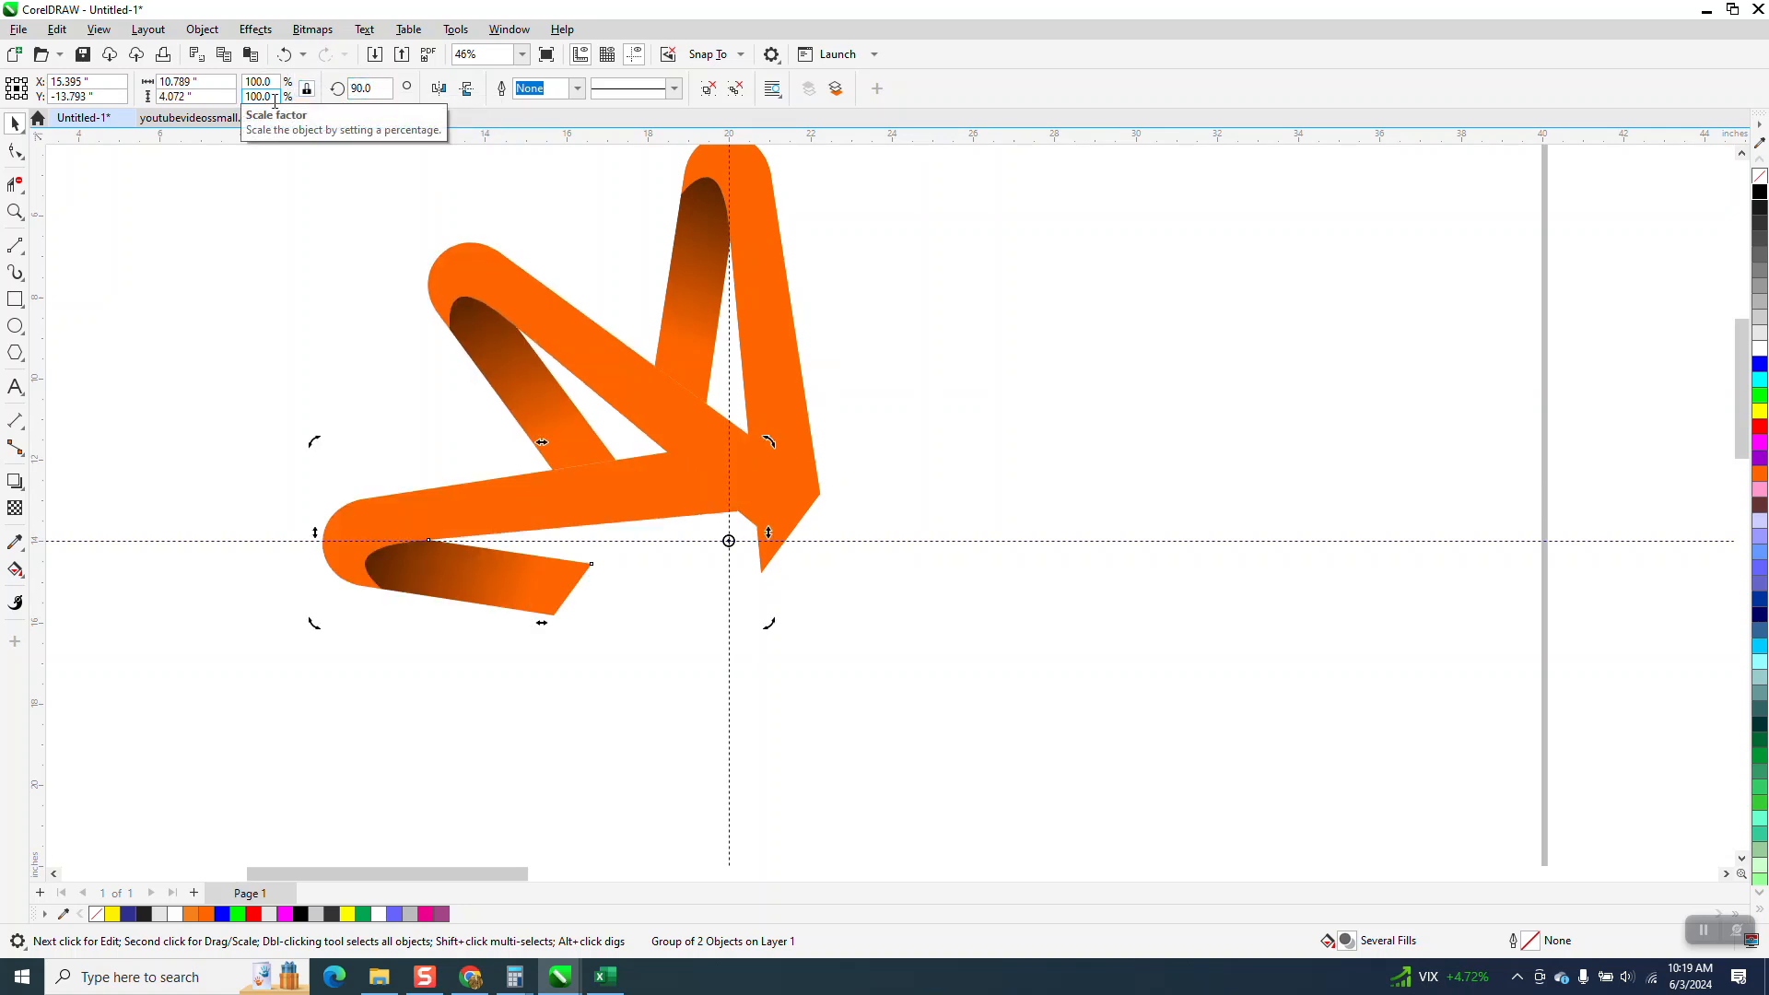
# - Repeat the 45-degree rotated copy around the page centre until eight petals complete the flower, and clear the selection
pyautogui.hotkey('ctrl', 'r')
pyautogui.hotkey('ctrl', 'r')
pyautogui.hotkey('ctrl', 'r')
pyautogui.hotkey('ctrl', 'r')
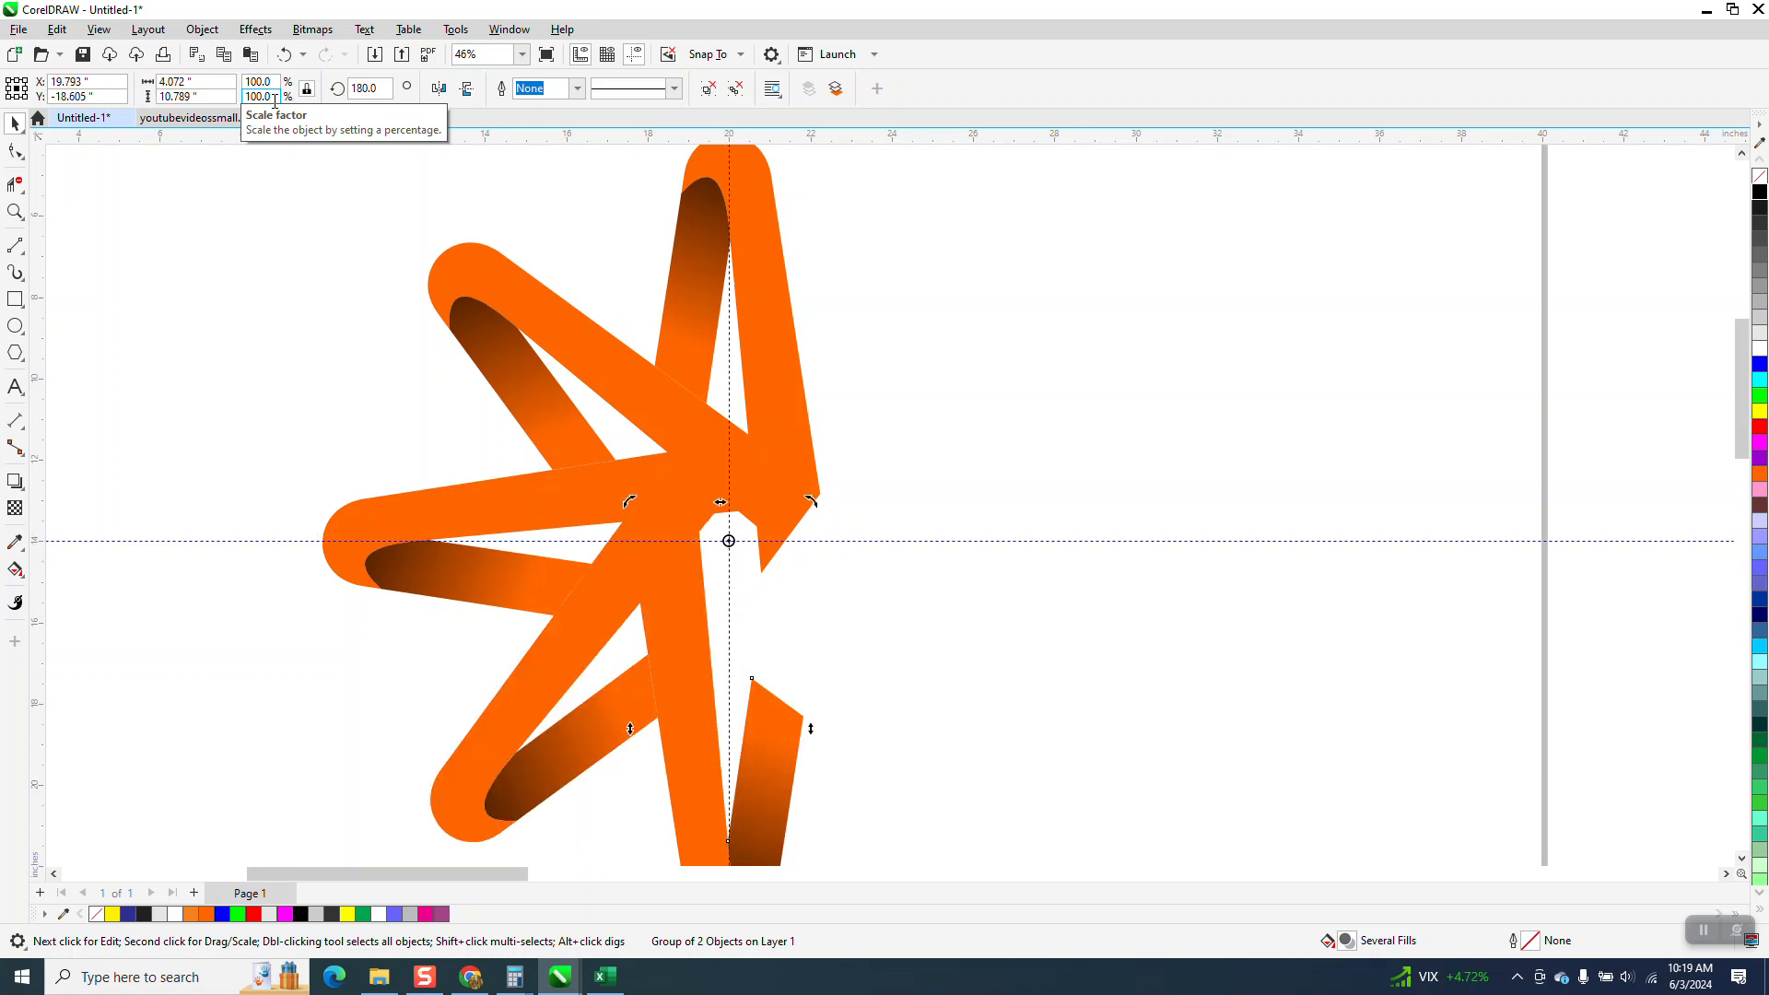
pyautogui.hotkey('ctrl', 'r')
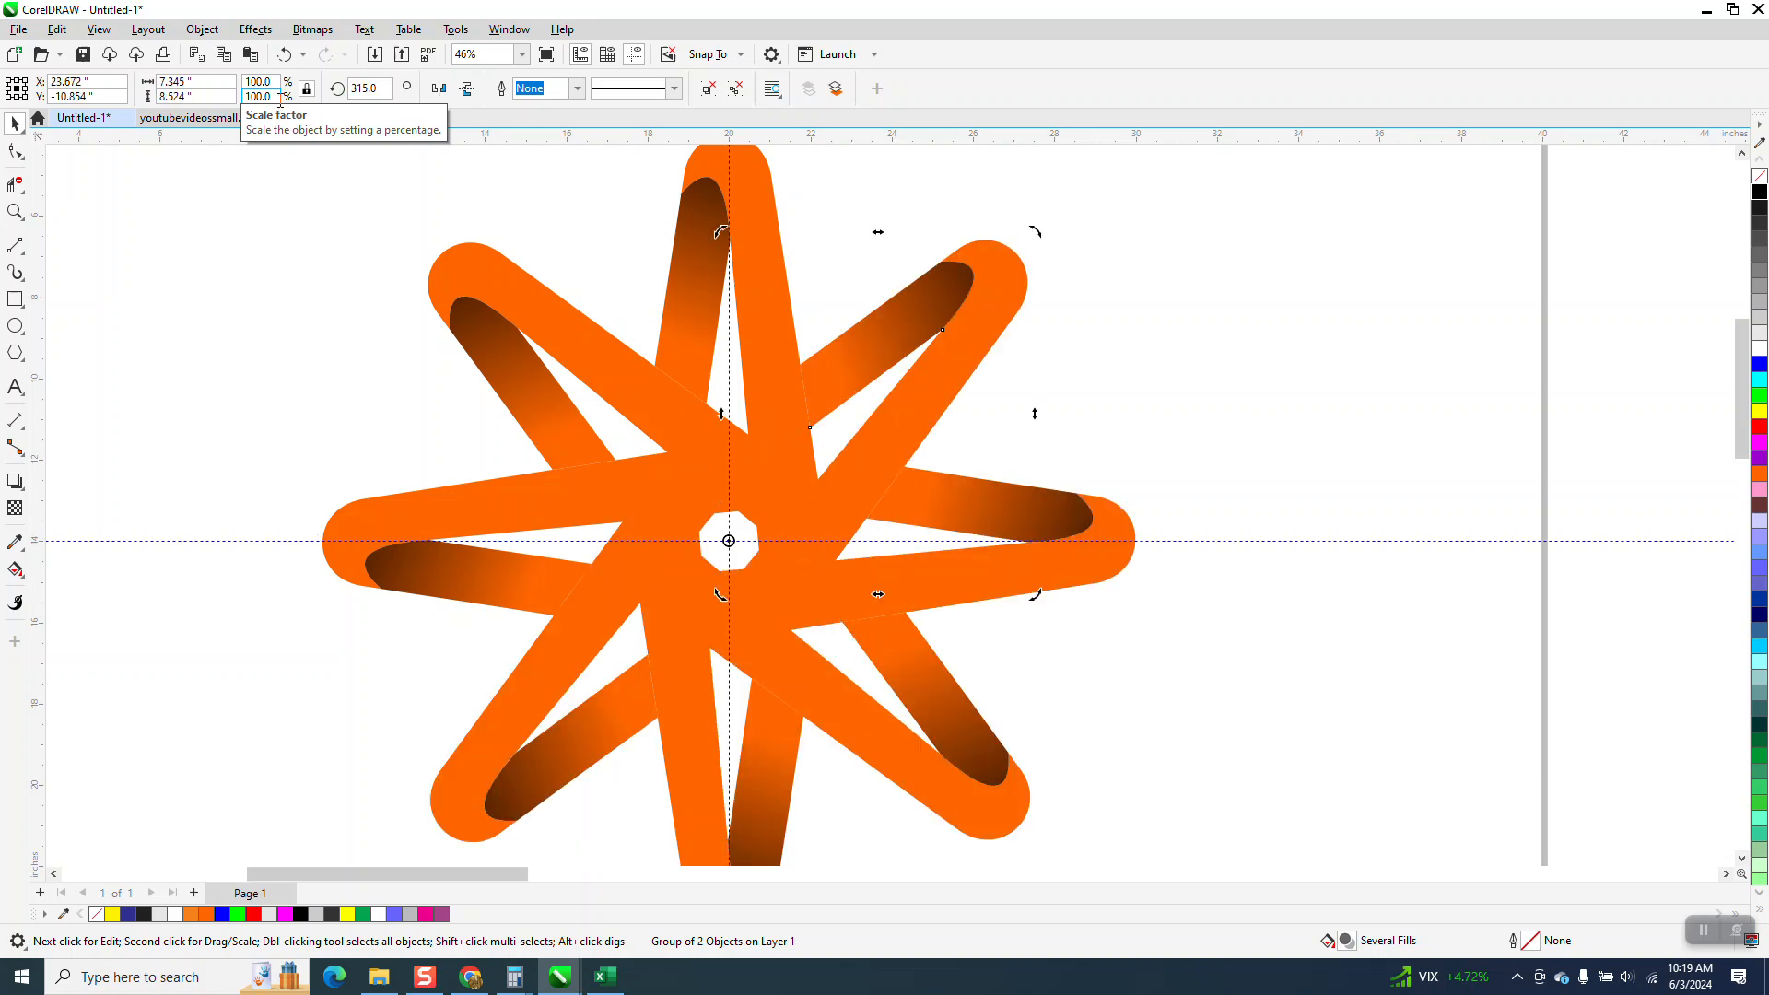
pyautogui.scroll(-1, 633, 353)
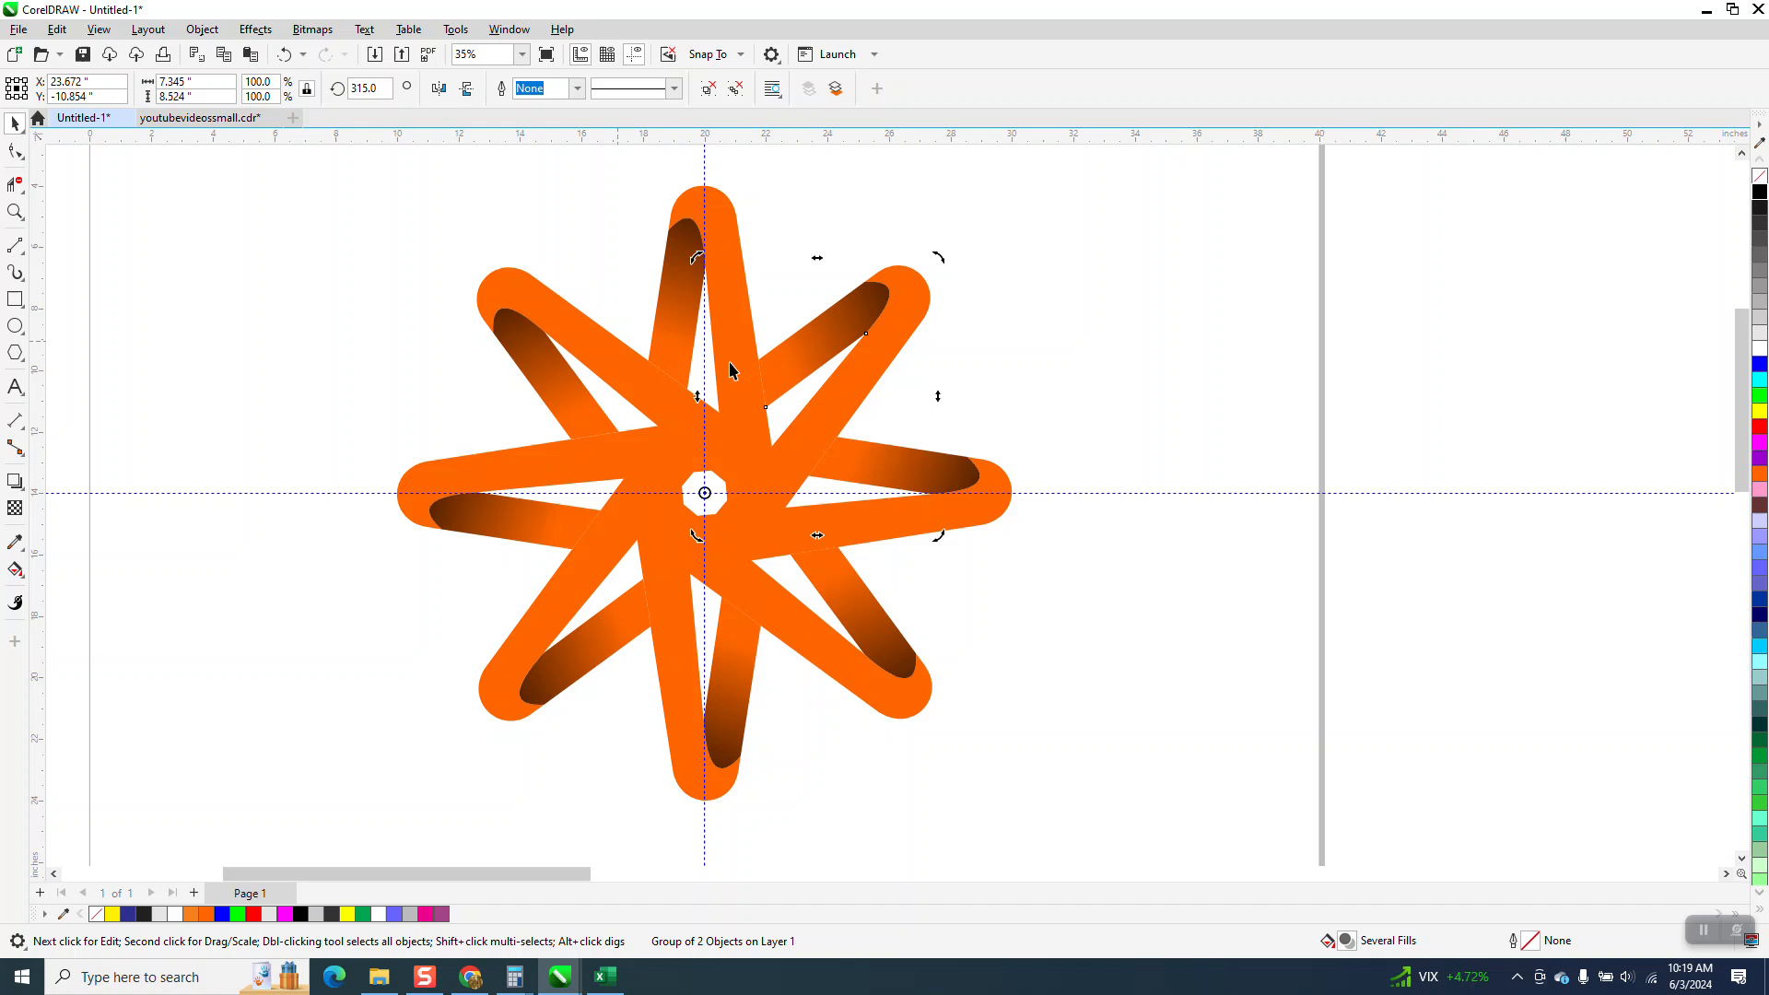
pyautogui.click(997, 265)
pyautogui.scroll(-1, 998, 282)
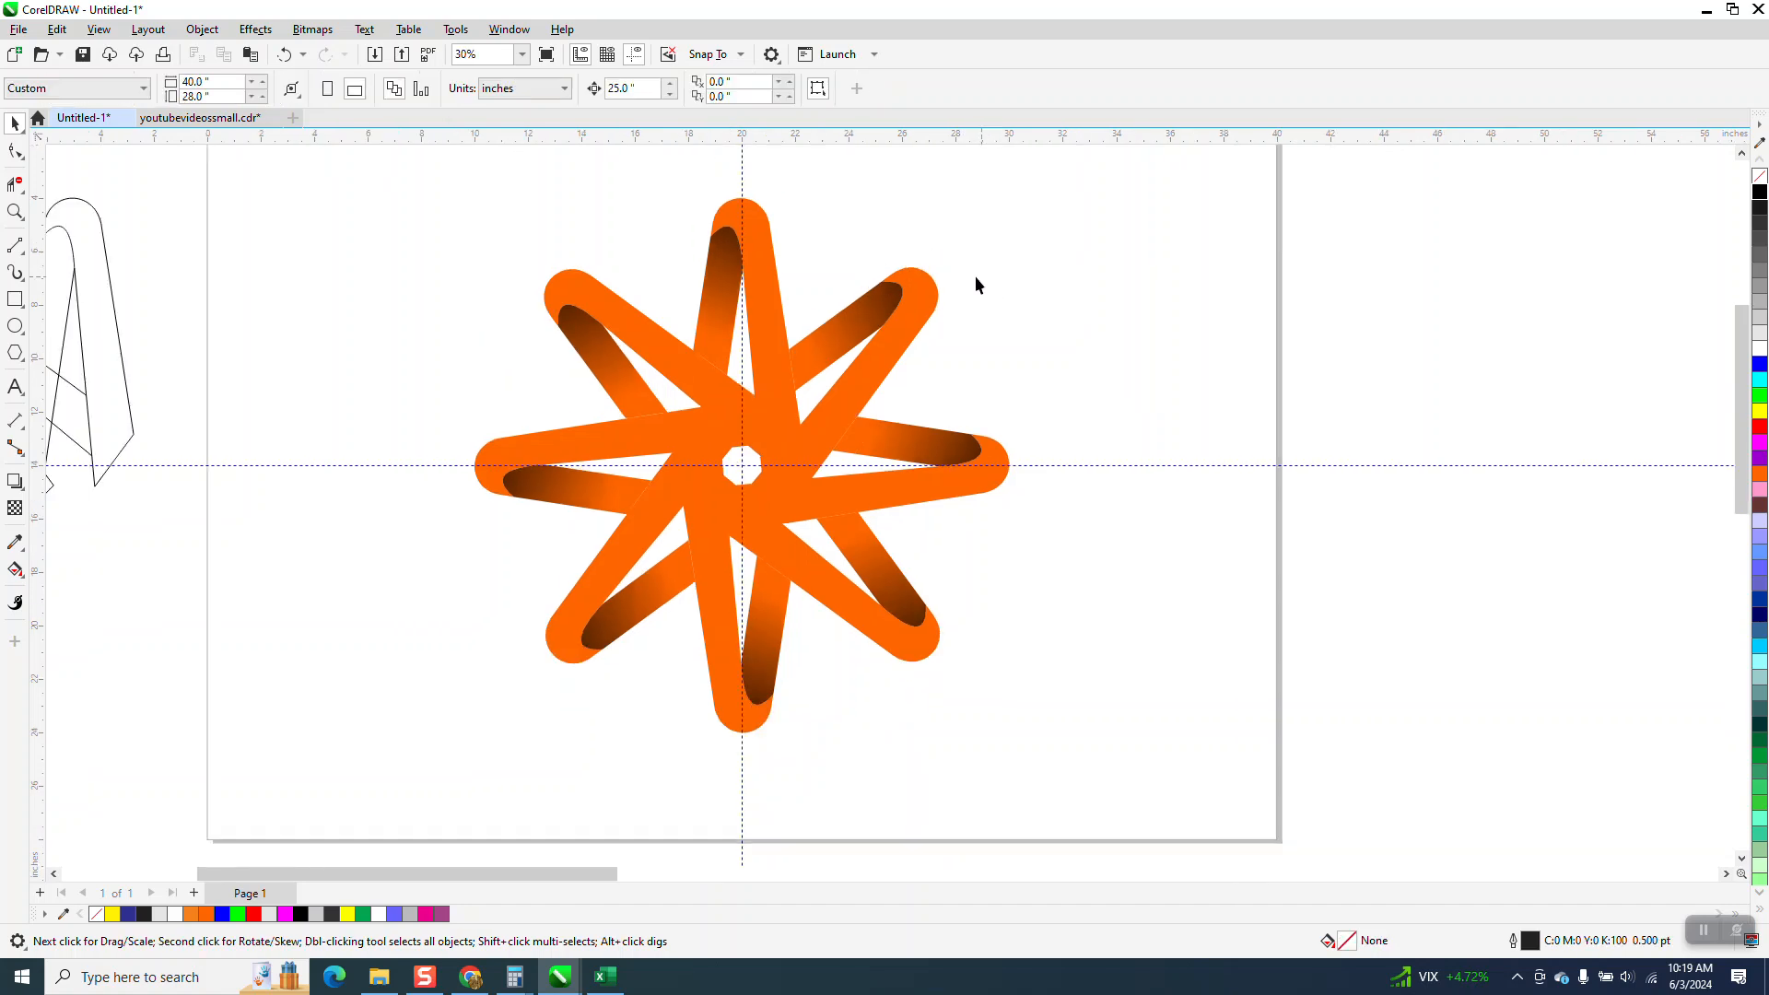
# - Draw a black-filled rectangle about 30.3 by 22 inches around the flower and place it behind the petals
pyautogui.click(15, 300)
pyautogui.moveTo(378, 184); pyautogui.dragTo(1194, 778)
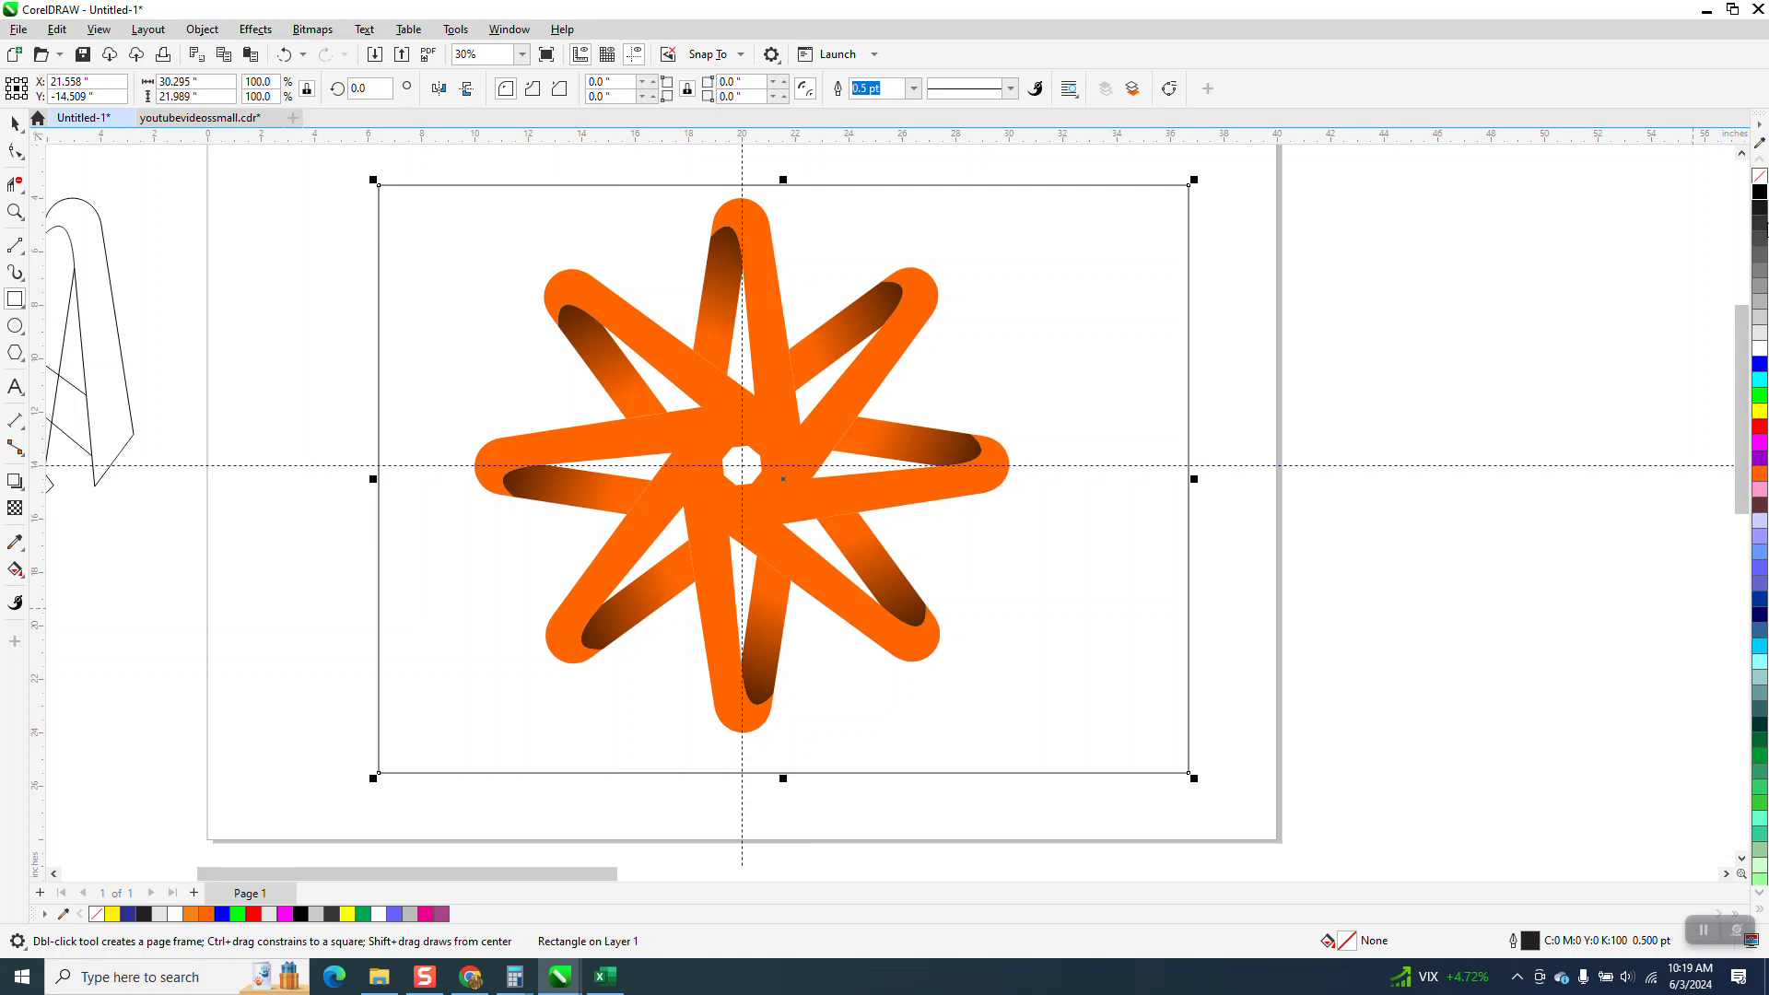
pyautogui.click(1760, 191)
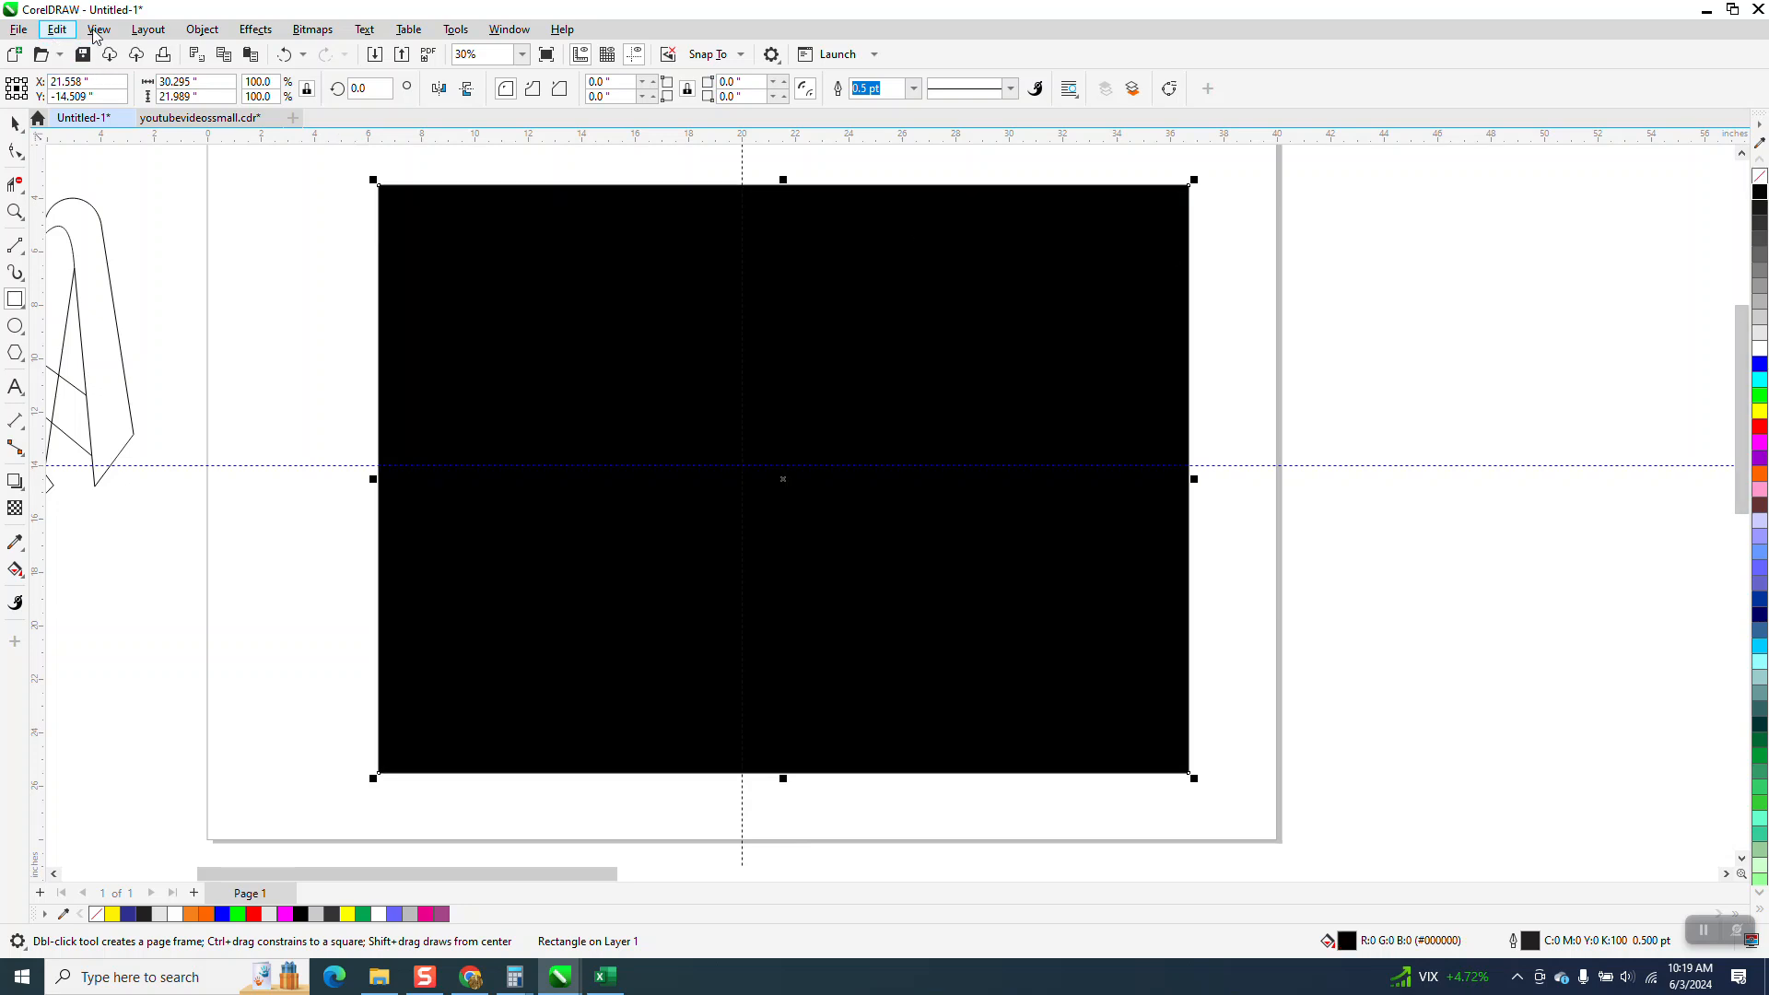
pyautogui.click(202, 29)
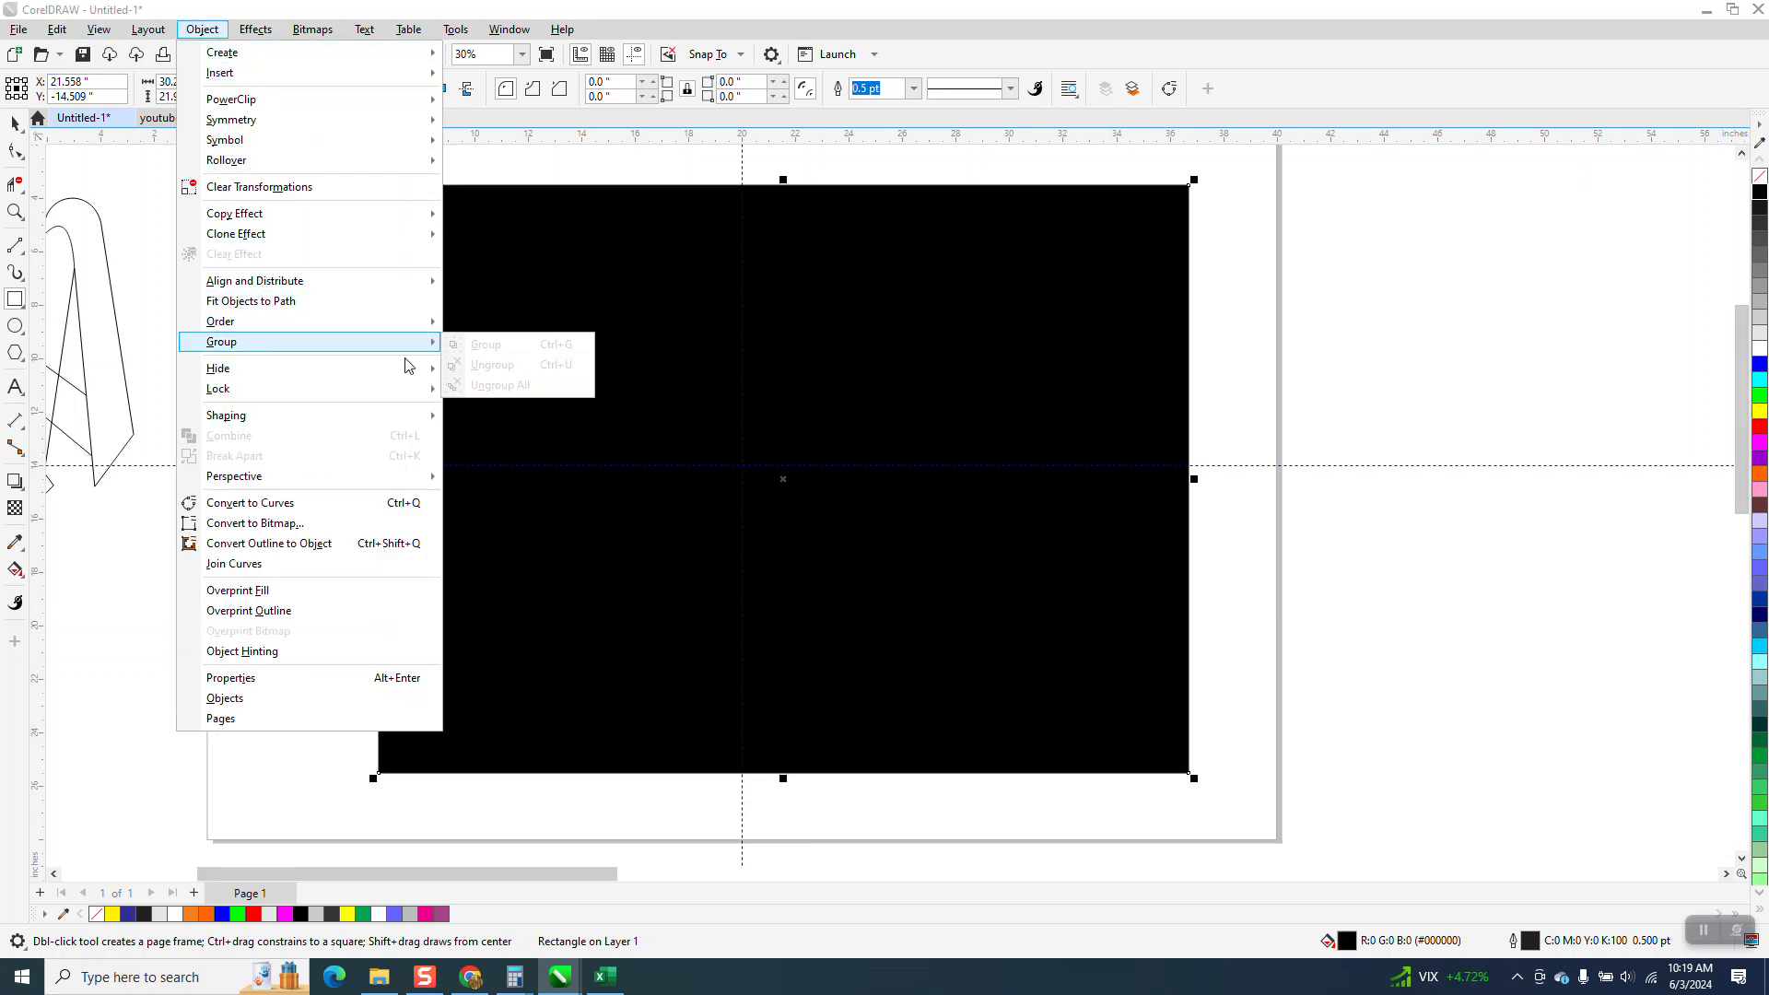
pyautogui.moveTo(267, 323)
pyautogui.click(474, 348)
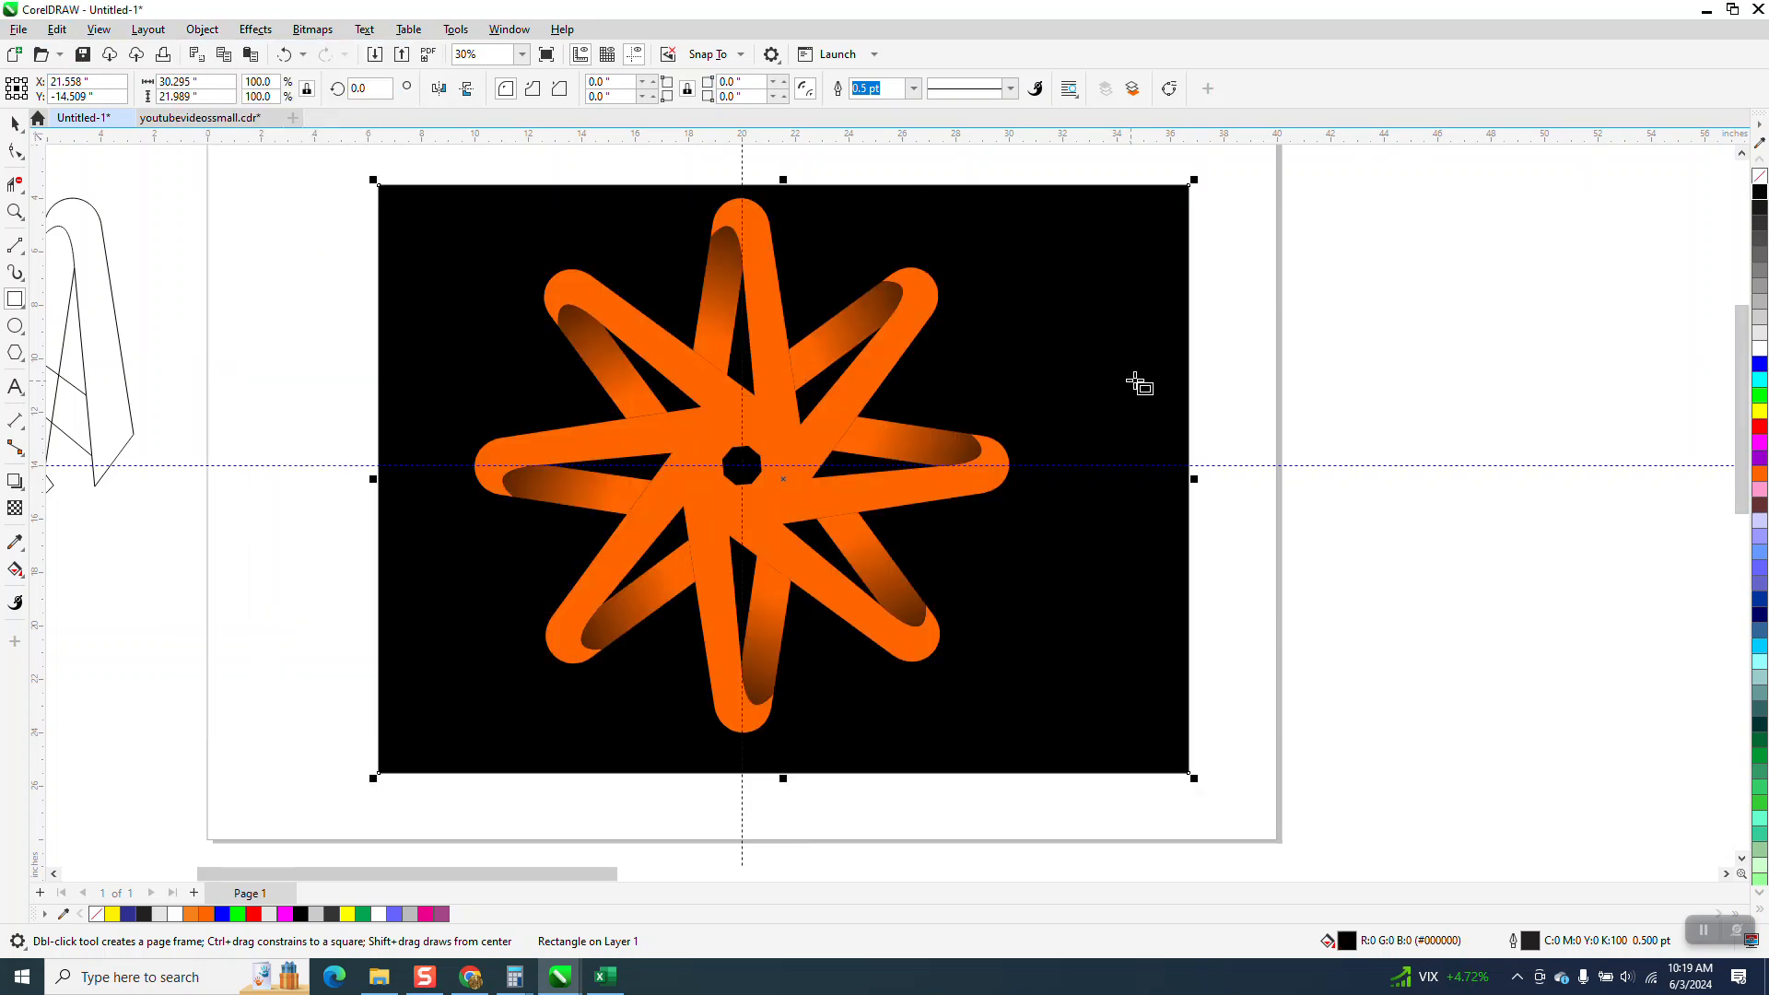